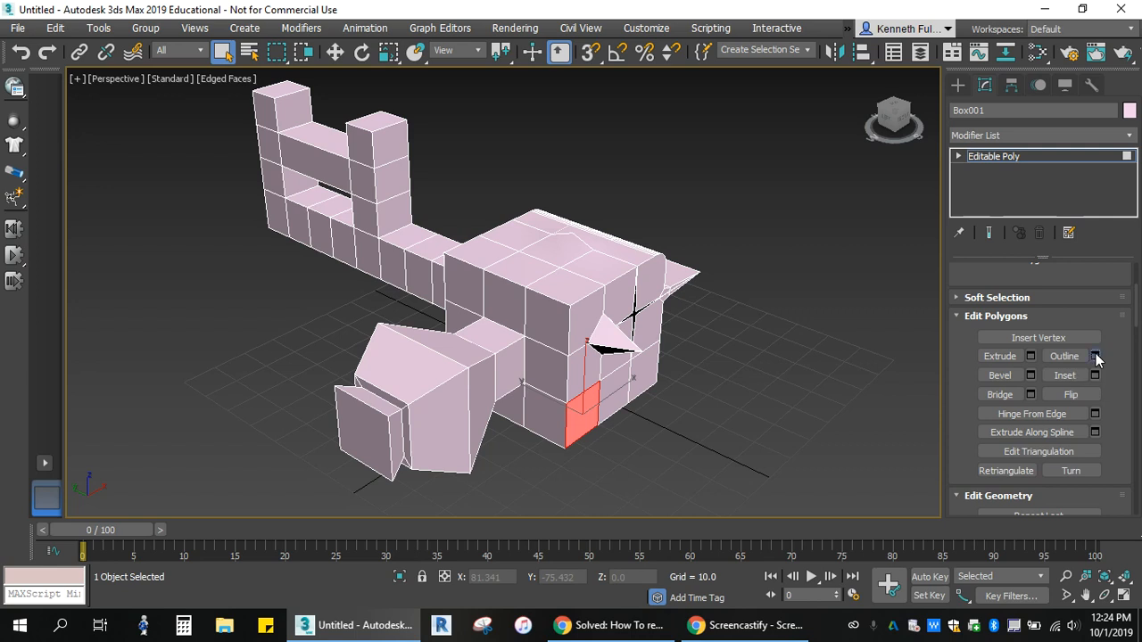
Preview an Outline of about 3.76 on the selected lower corner polygon of the main block and cancel it.
left_click(1096, 357)
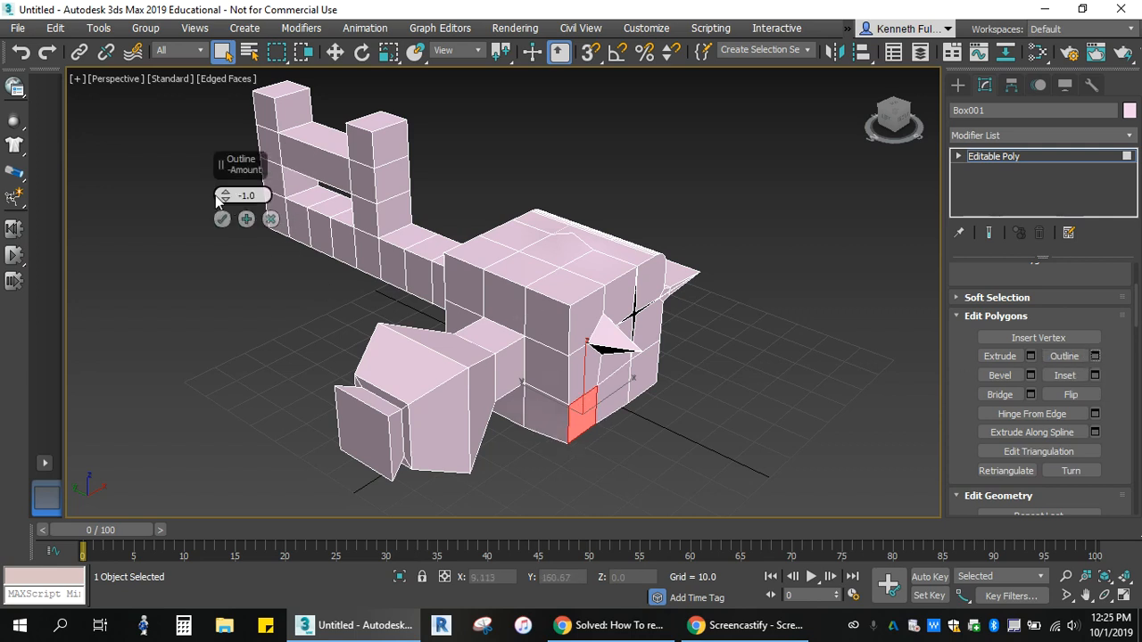
left_click_drag(226, 194, 235, 172)
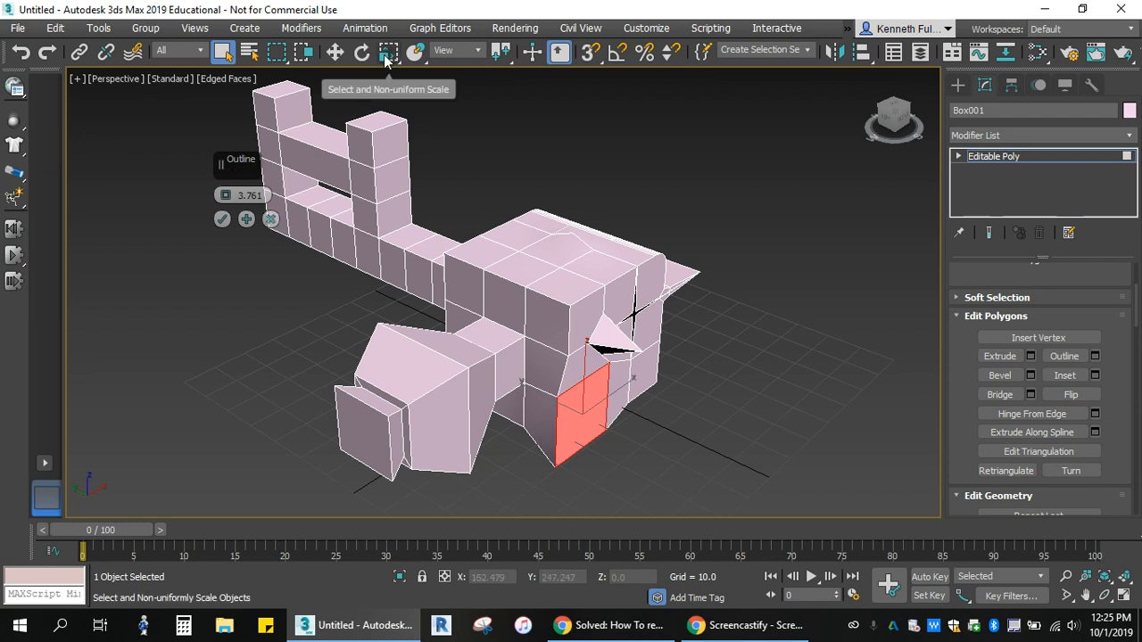
left_click(271, 219)
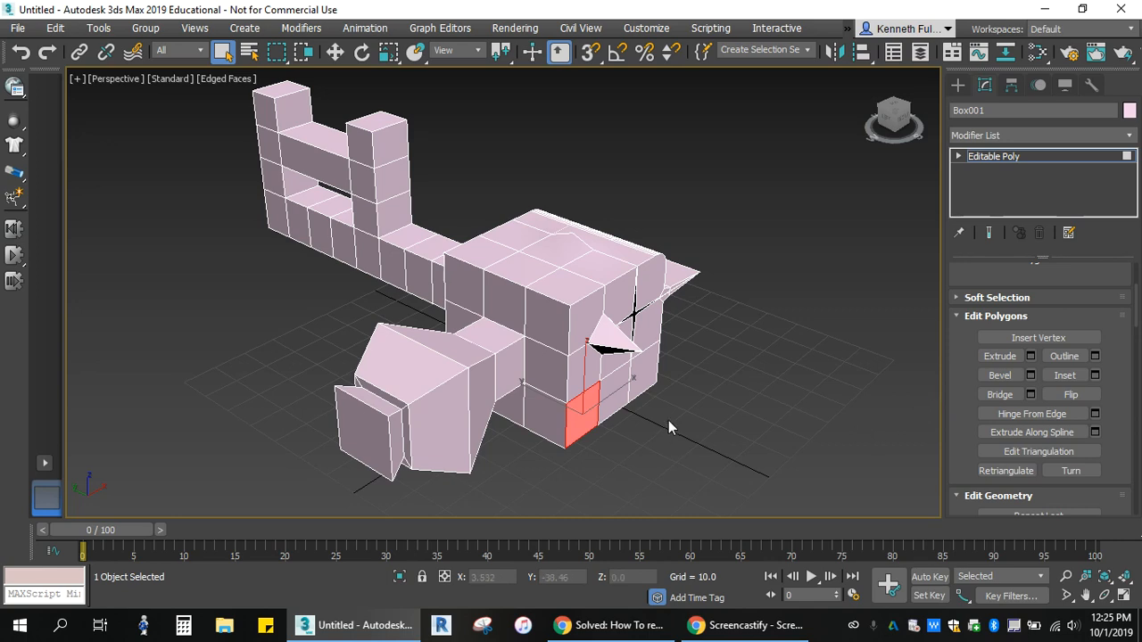
Preview Hinge From Edge on the block's lower corner polygon with an angle of -6.5 and 22 segments, and cancel it.
scroll(675, 420, "up", 6)
scroll(677, 421, "down", 3)
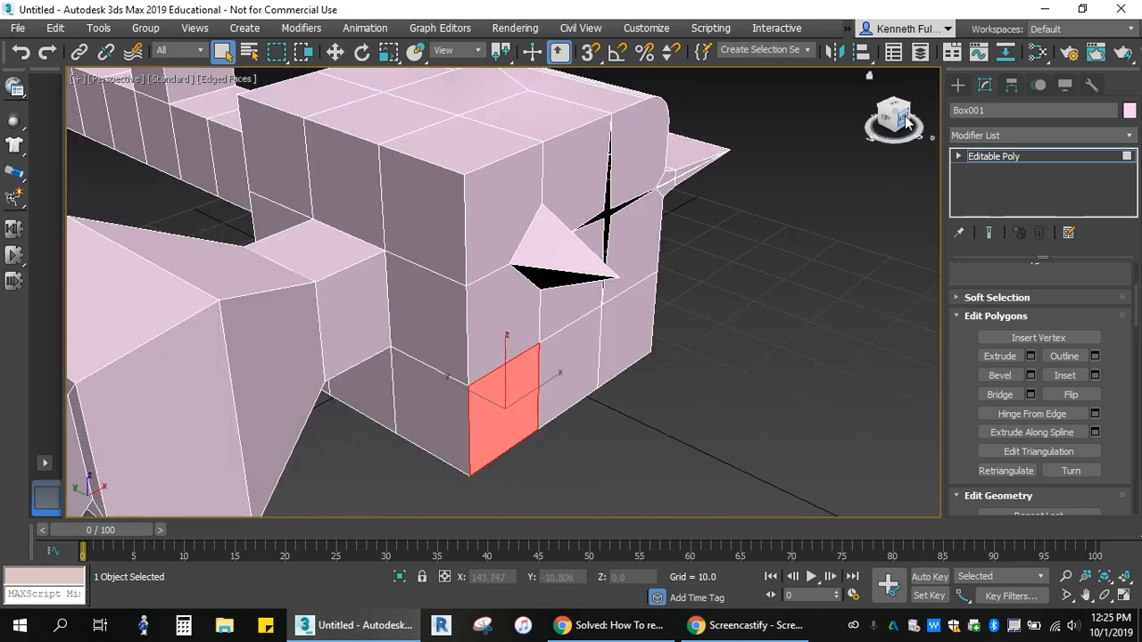
middle_click_drag(841, 186, 796, 361, "alt")
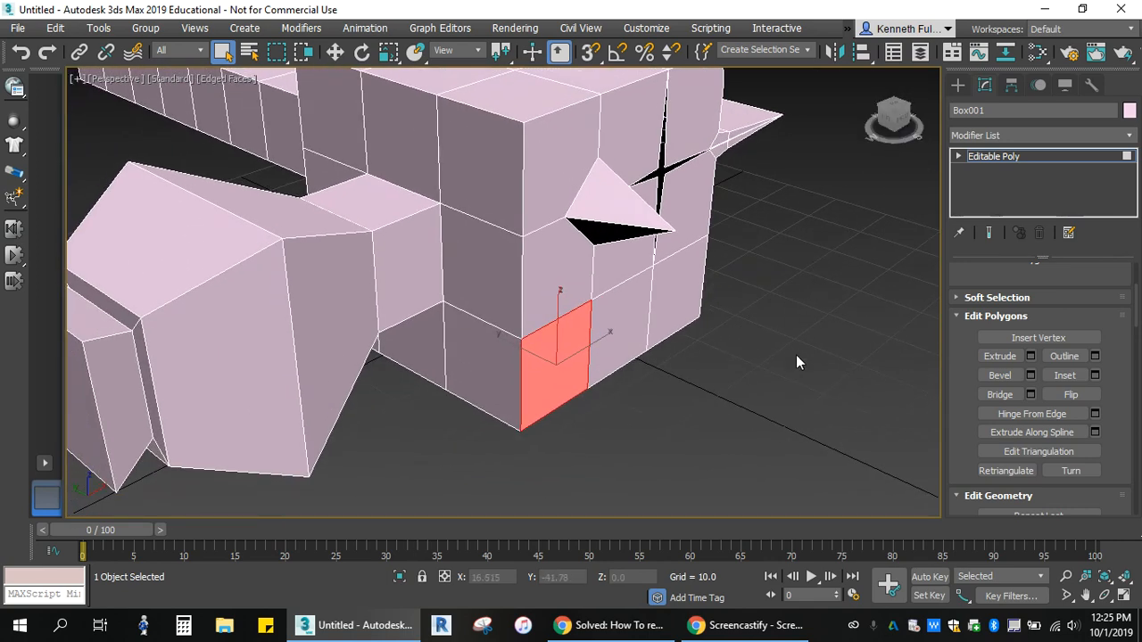
left_click(1094, 414)
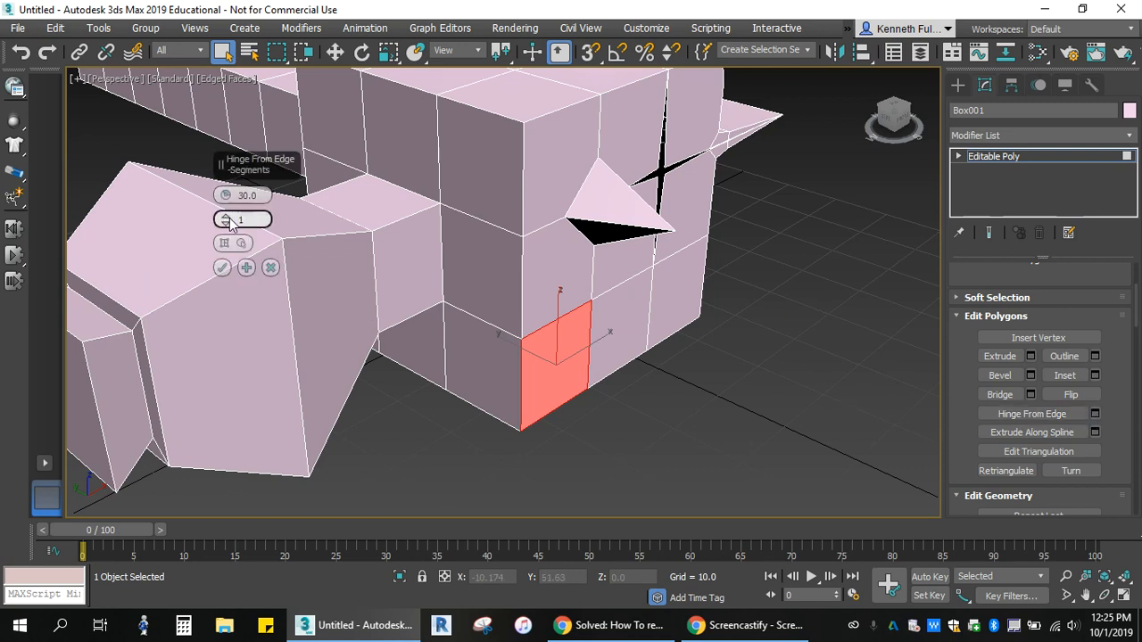
left_click_drag(225, 219, 225, 189)
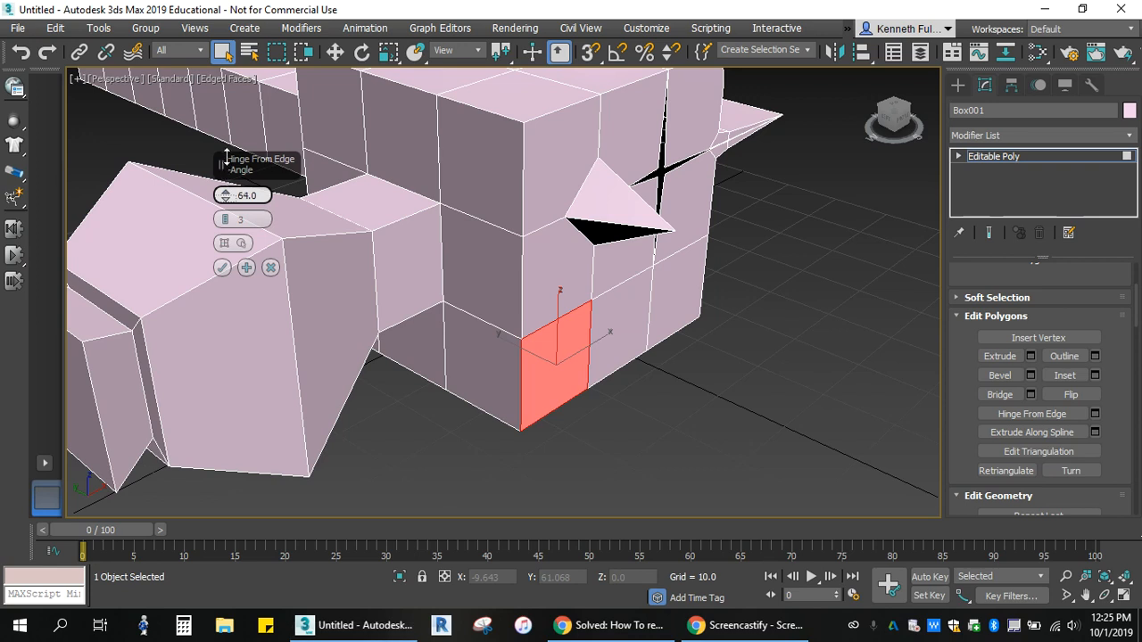
left_click_drag(225, 196, 212, 283)
left_click_drag(225, 220, 225, 207)
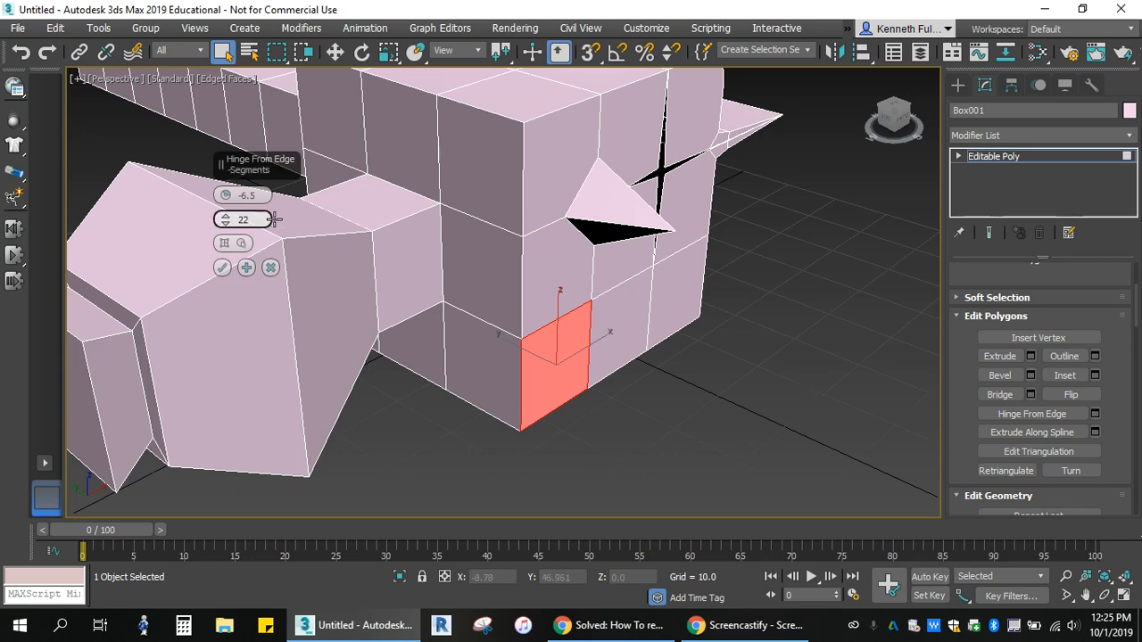
left_click(270, 267)
Hinge the outer post's side polygon beside the crossbar outward from its upper edge with Hinge From Edge.
left_click_drag(899, 118, 96, 121)
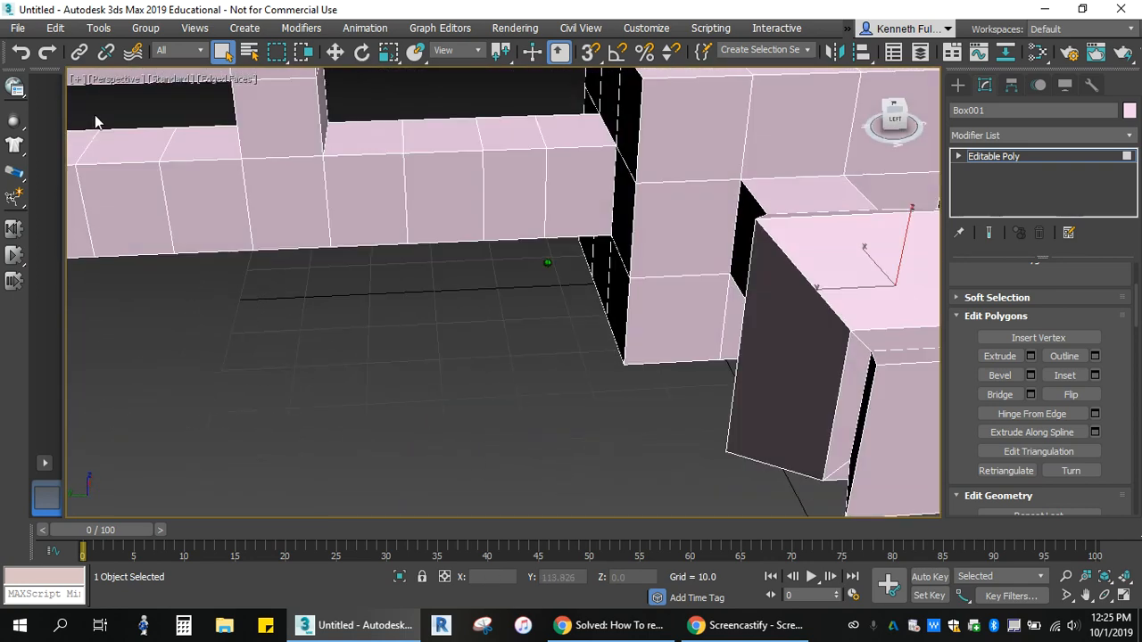
middle_click_drag(345, 232, 580, 349)
left_click(393, 204)
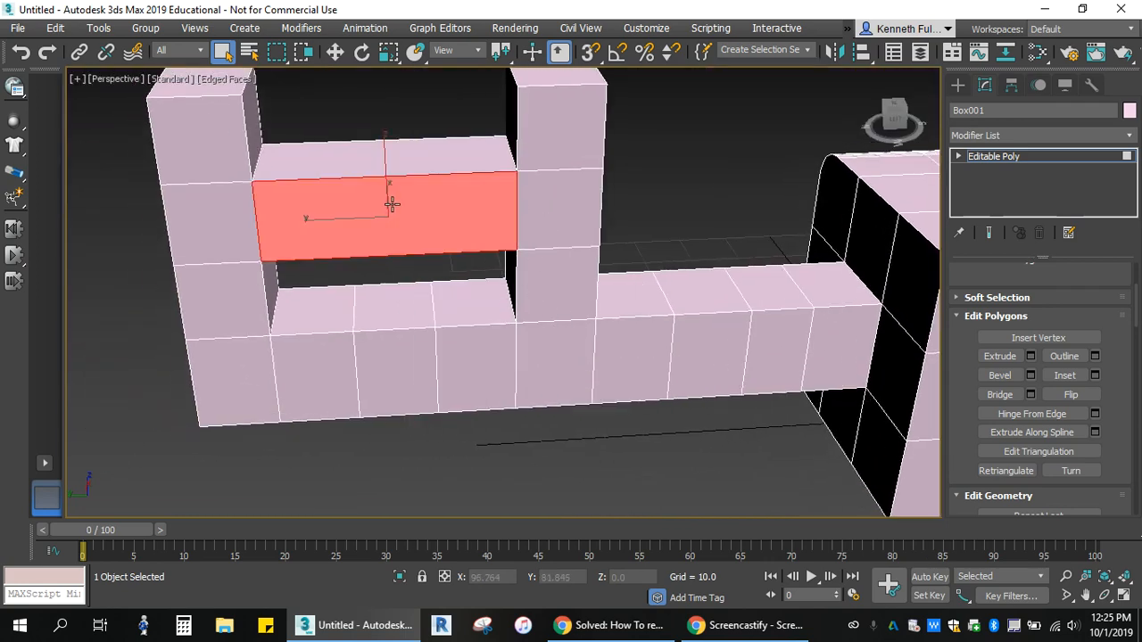
left_click(219, 231)
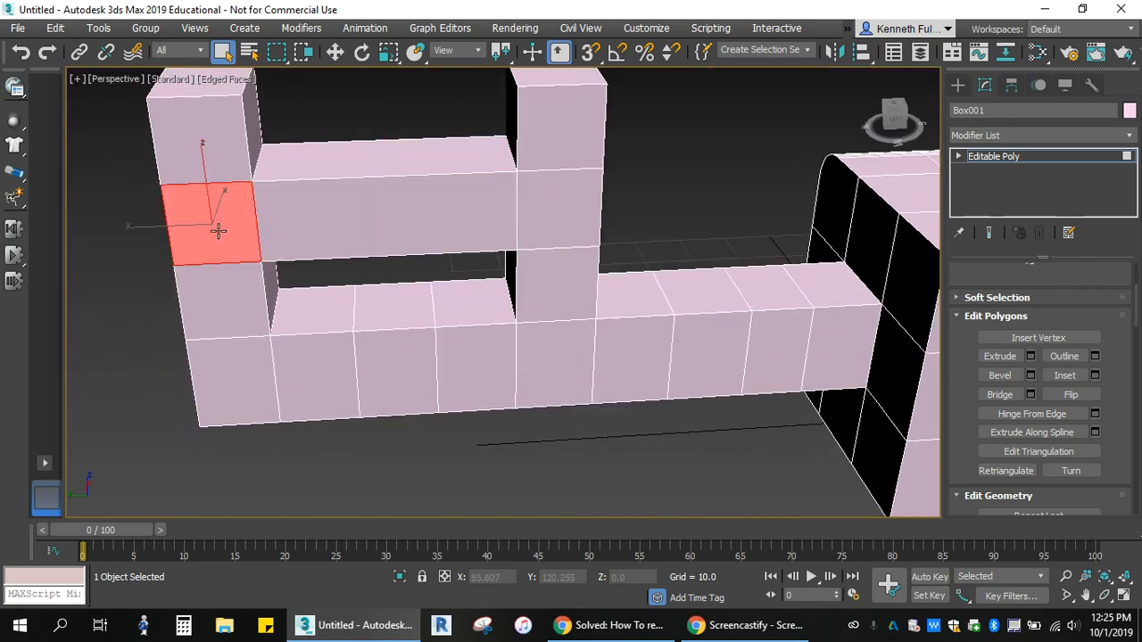
left_click(1033, 414)
left_click_drag(189, 225, 194, 262)
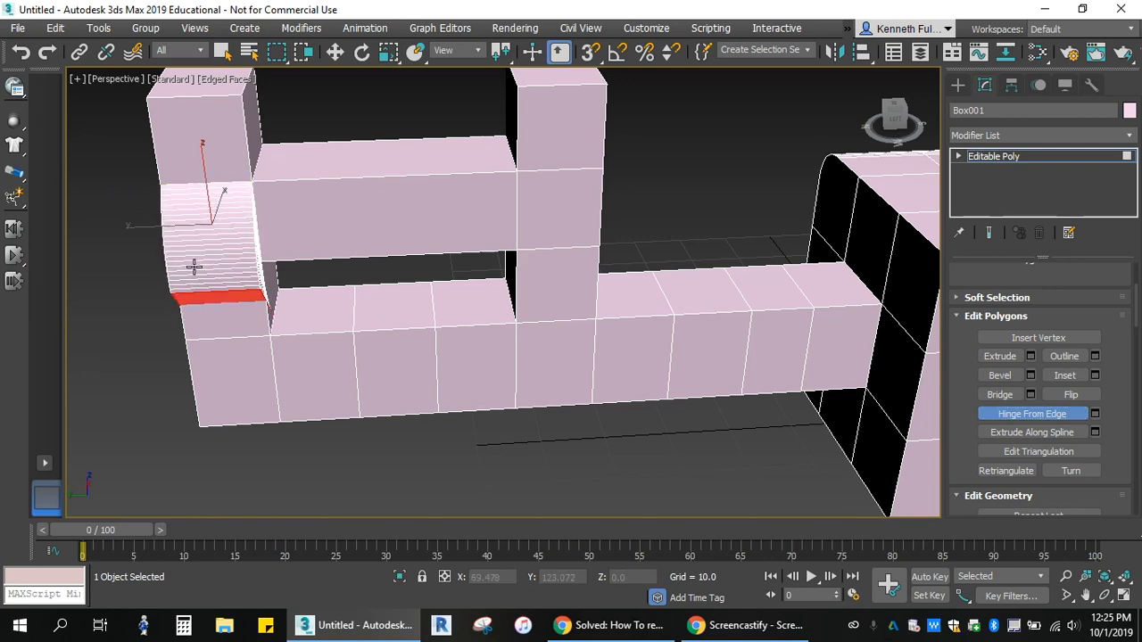
left_click_drag(888, 122, 83, 114)
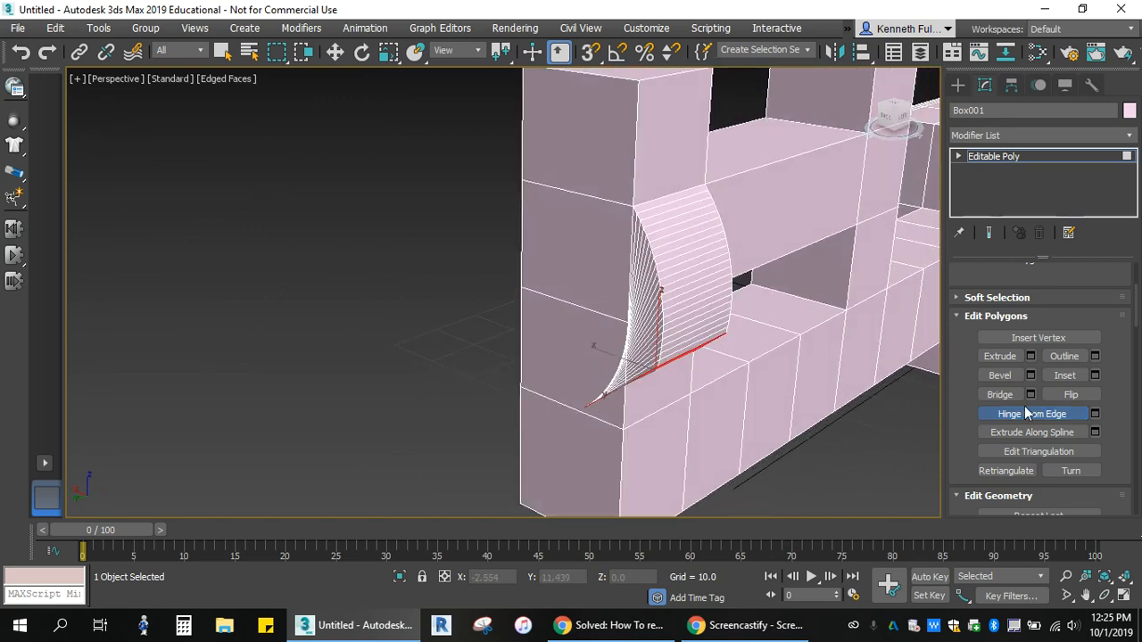
Preview another hinge with an angle of -46.5 and 1 segment, cancel it, and undo the hinge on the outer post.
left_click(1096, 413)
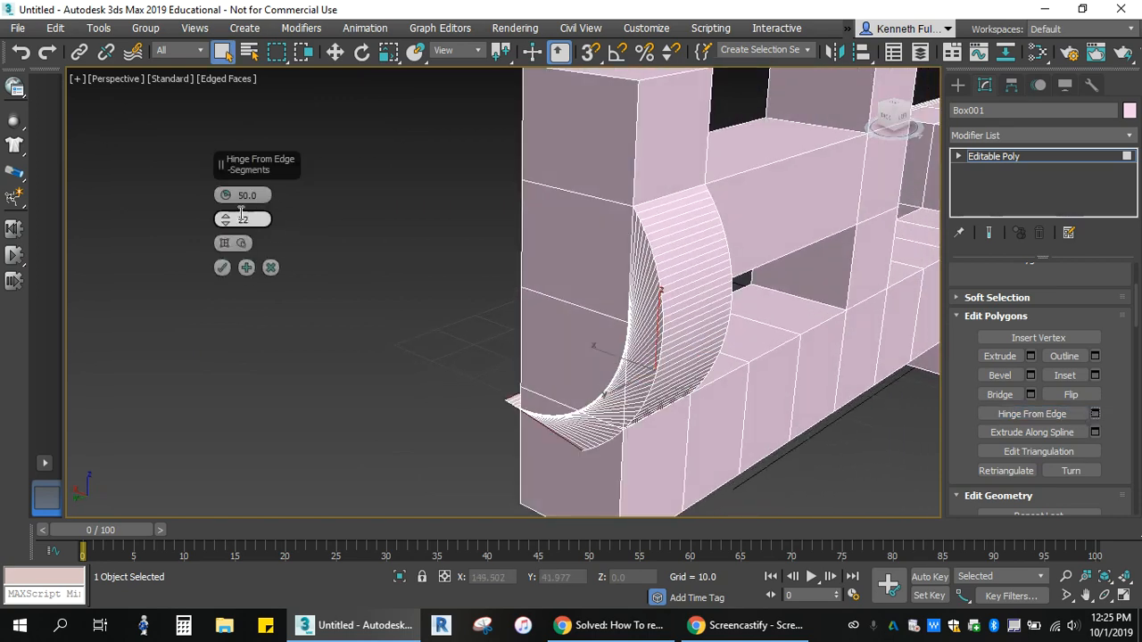
left_click_drag(224, 225, 221, 358)
left_click_drag(226, 219, 226, 295)
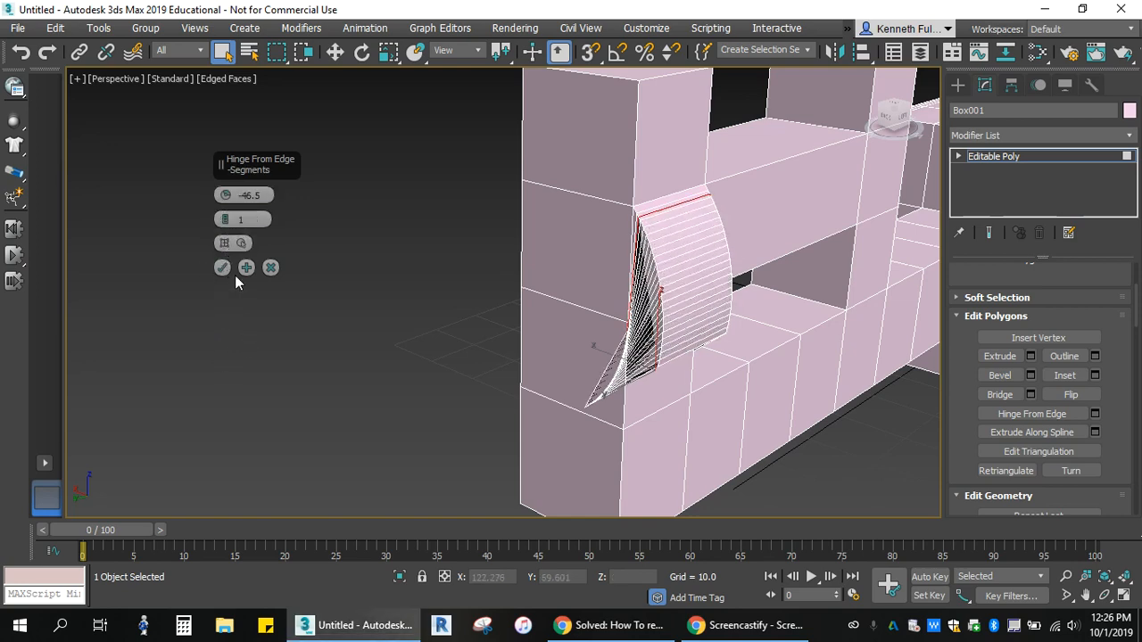
left_click(274, 267)
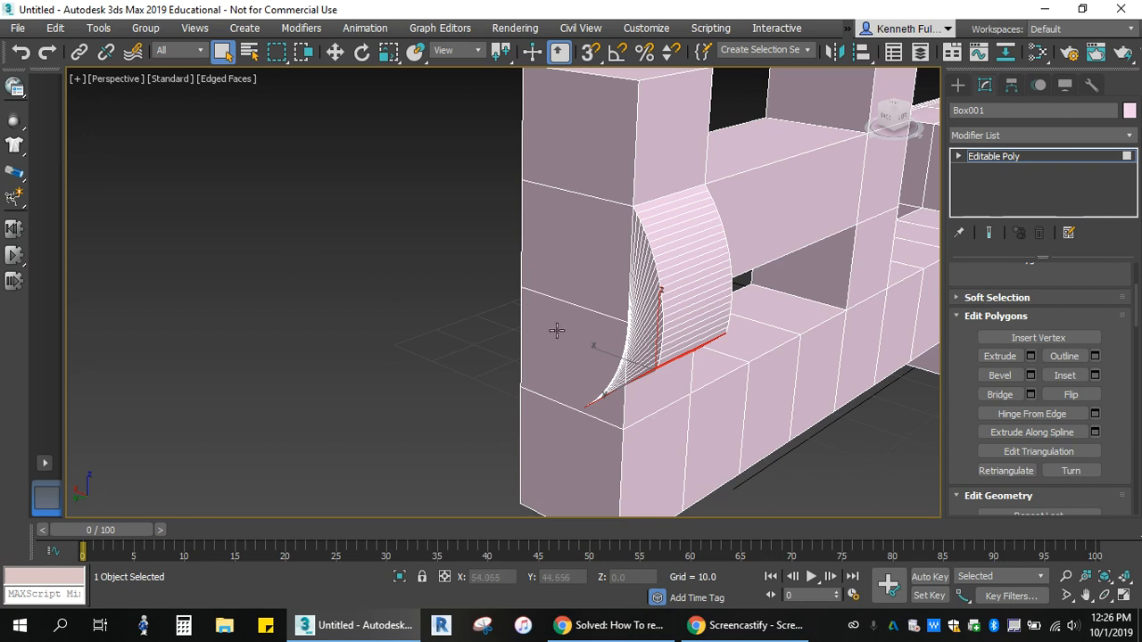
key("ctrl+z")
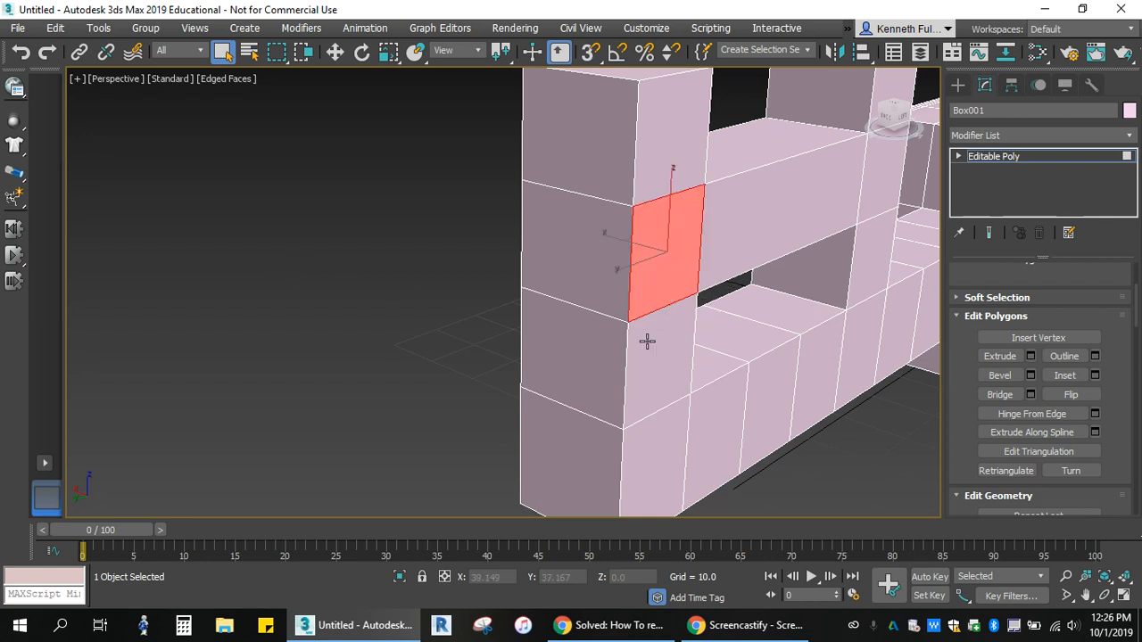
Preview Hinge From Edge on the restored outer post polygon with adjusted settings and cancel it.
left_click(1096, 417)
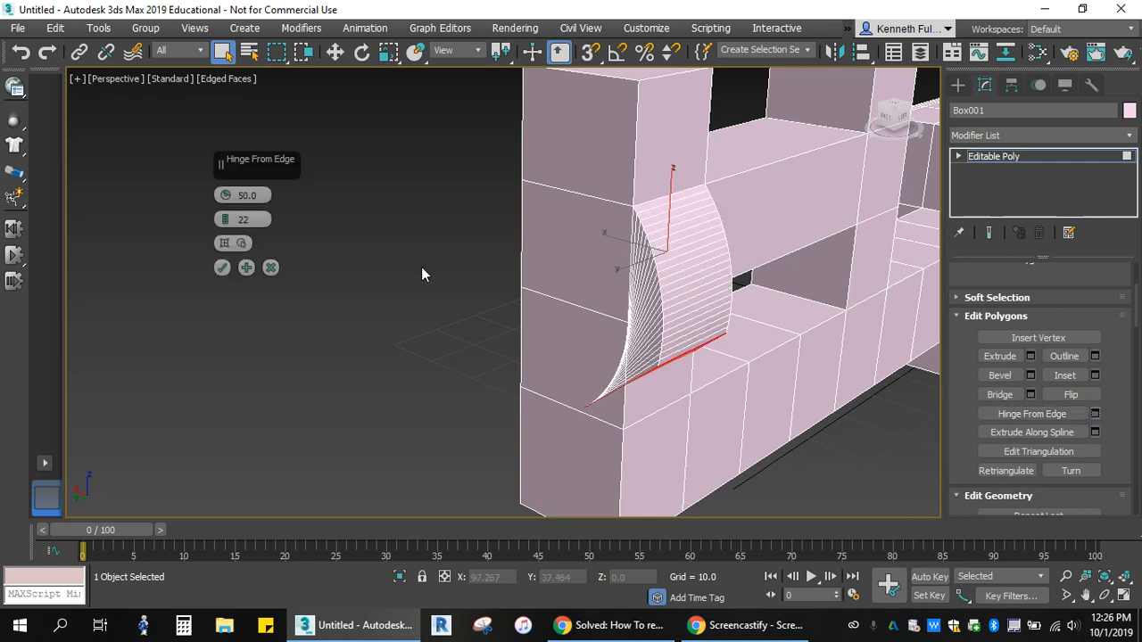
left_click_drag(230, 202, 240, 284)
mouse_move(226, 220)
left_mouse_down()
mouse_move(227, 253)
mouse_move(227, 109)
mouse_move(225, 275)
mouse_move(224, 220)
left_mouse_up()
left_click(272, 268)
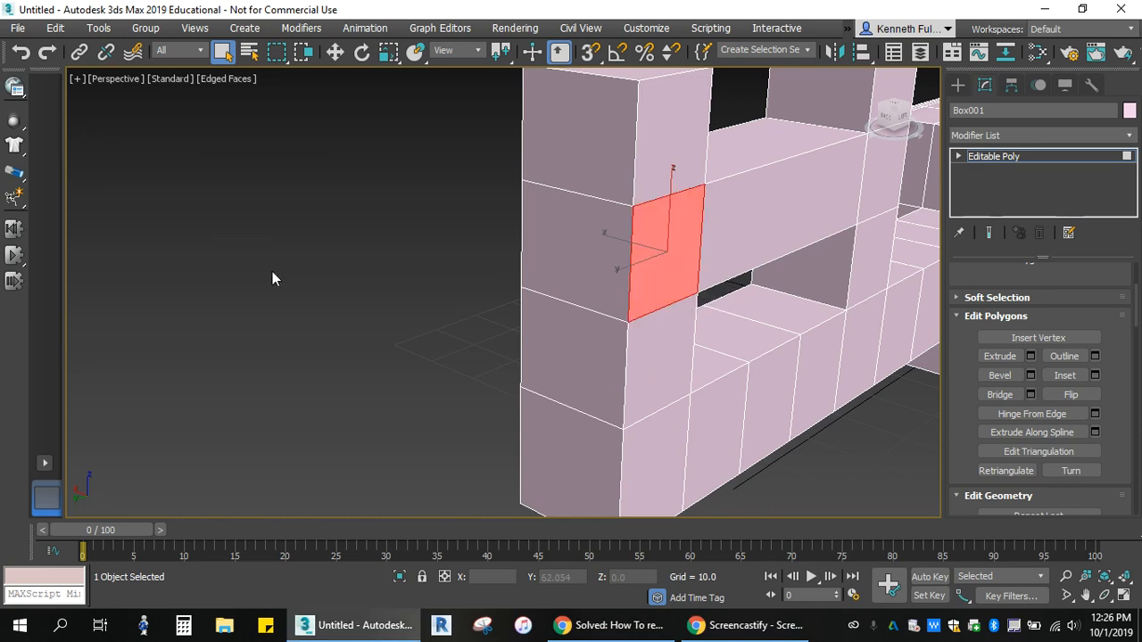
Select the crossbar's side polygon, switch to edge level, and examine the selection and edge editing options.
left_click(758, 247)
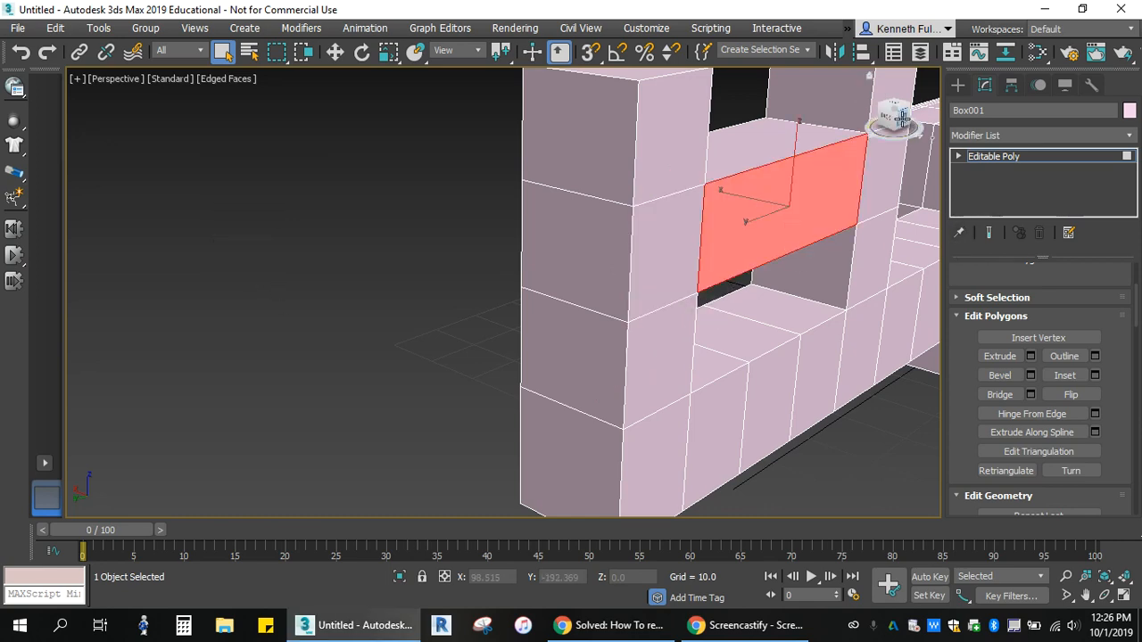
left_click_drag(898, 115, 824, 121)
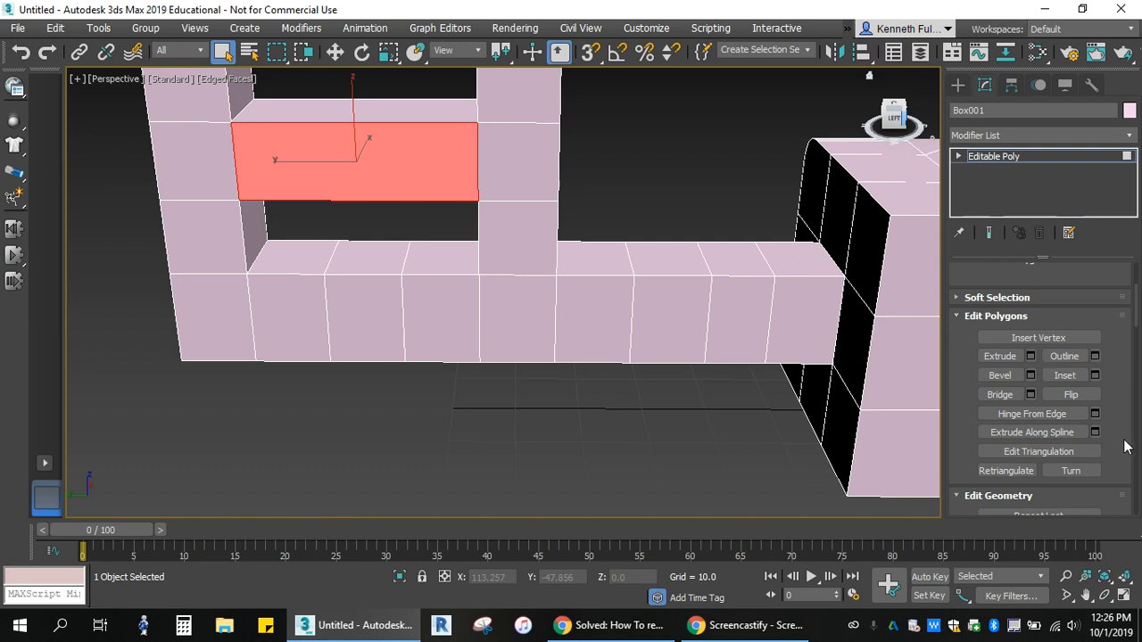
scroll(1107, 446, "up", 5)
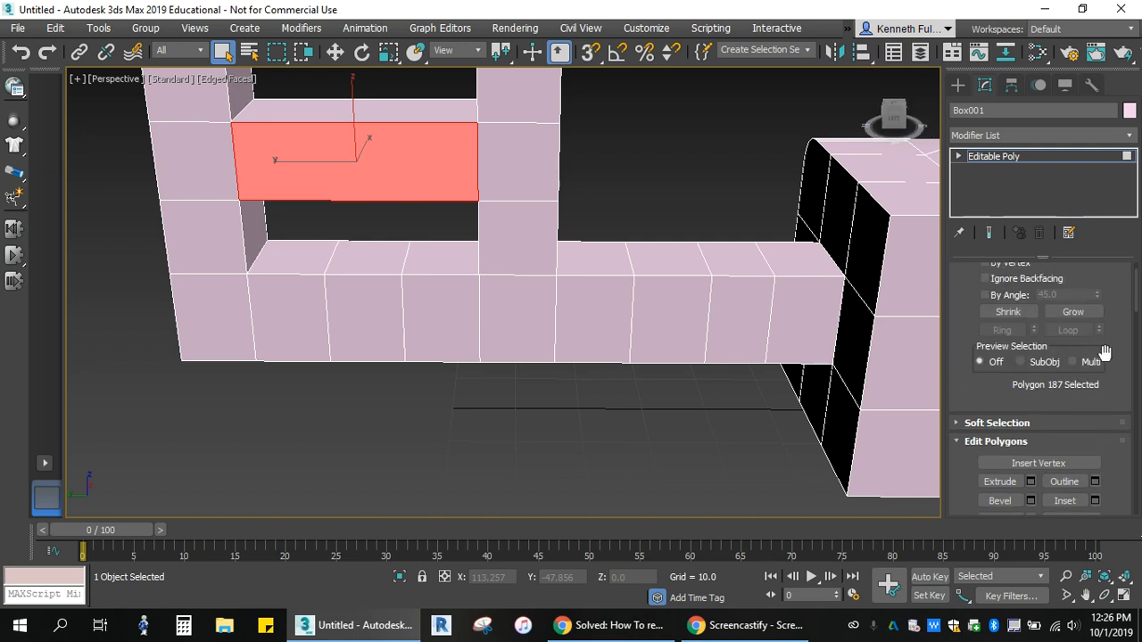
left_click(1037, 292)
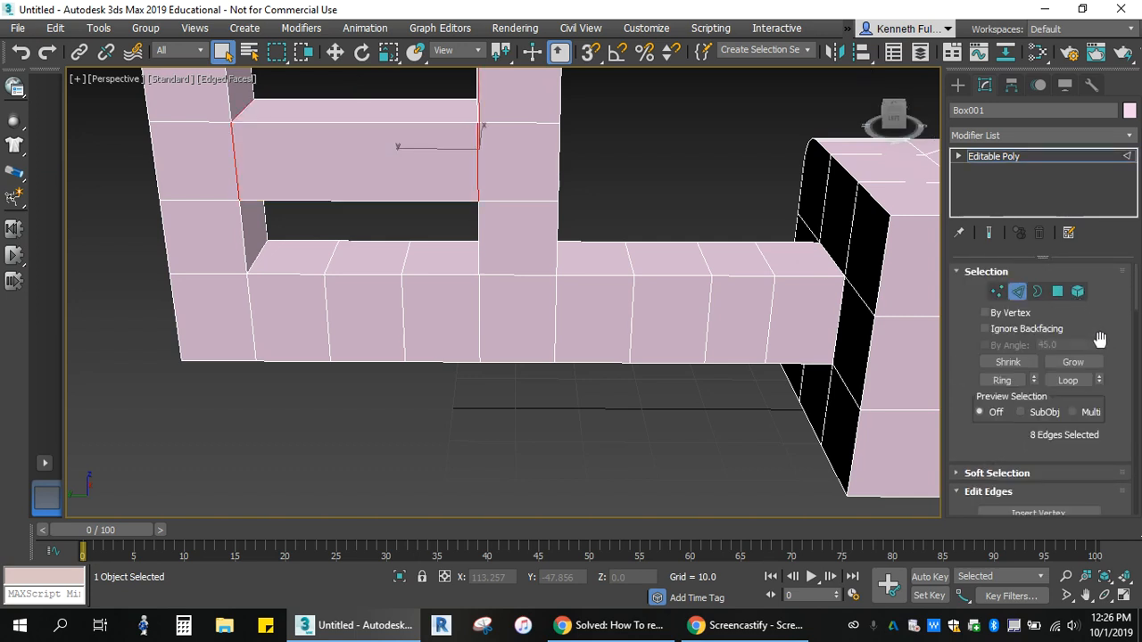
scroll(1103, 337, "down", 3)
scroll(1103, 342, "down", 2)
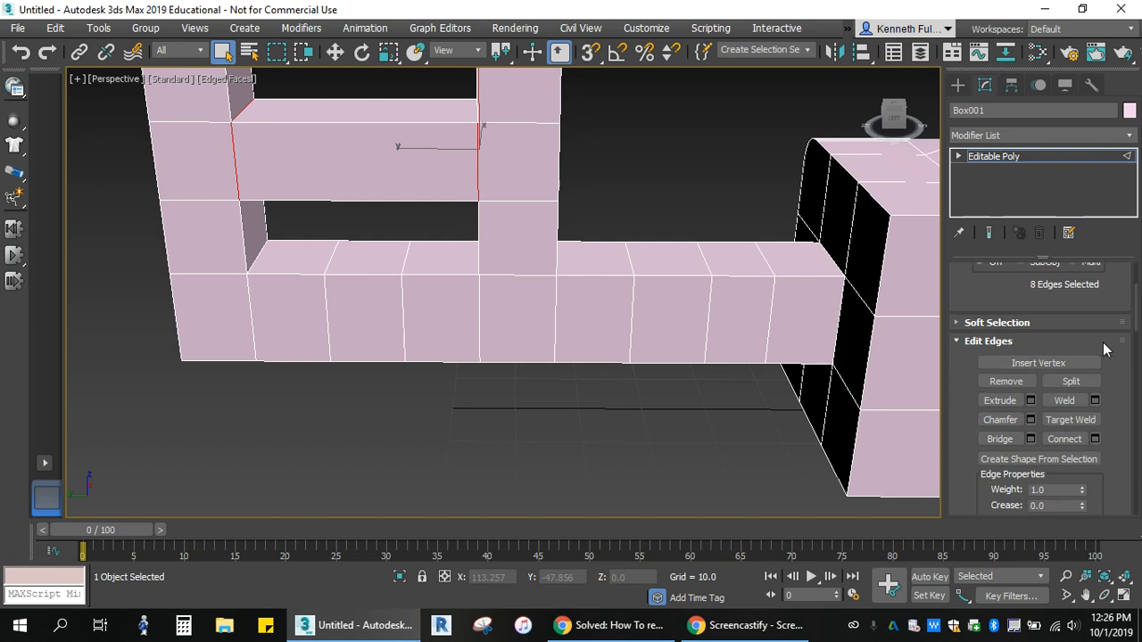
scroll(1104, 346, "up", 3)
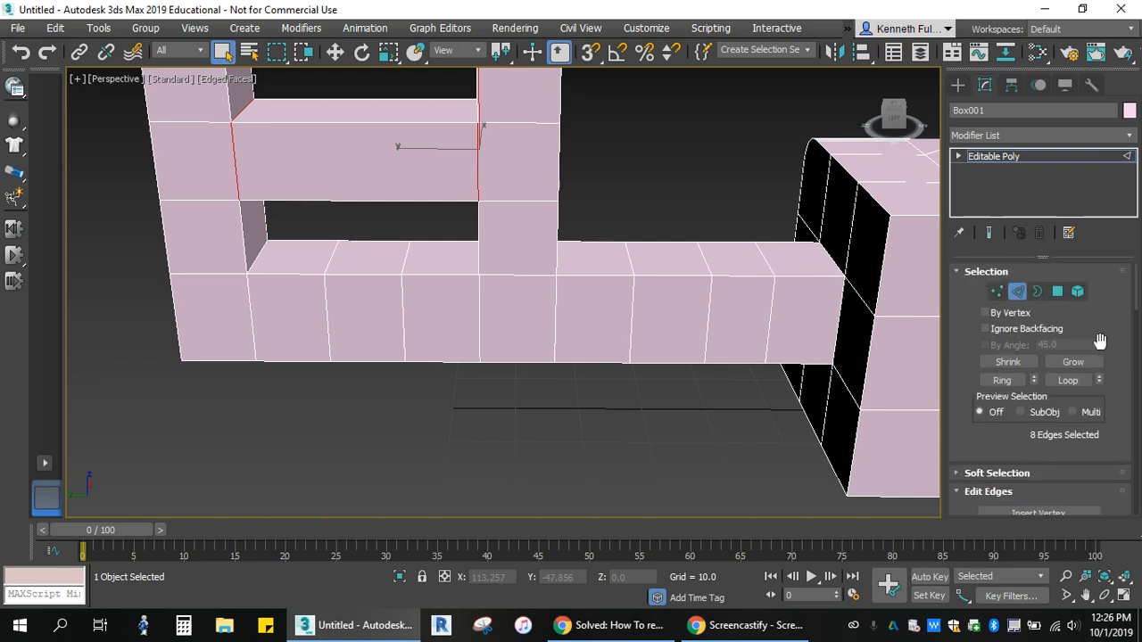
scroll(1100, 341, "down", 3)
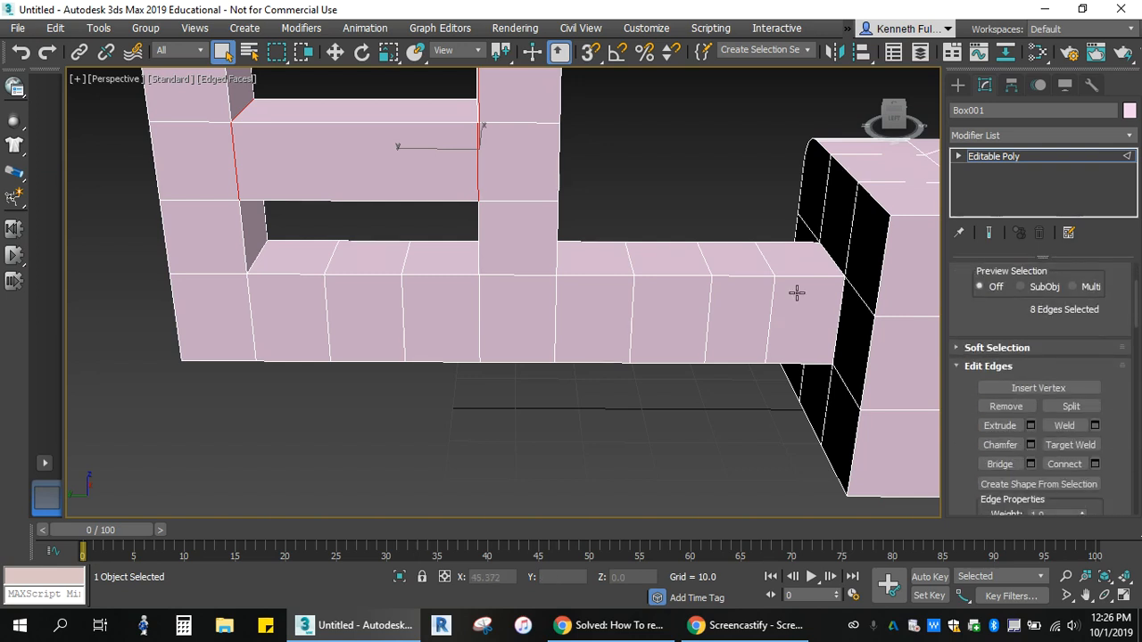
scroll(972, 326, "up", 3)
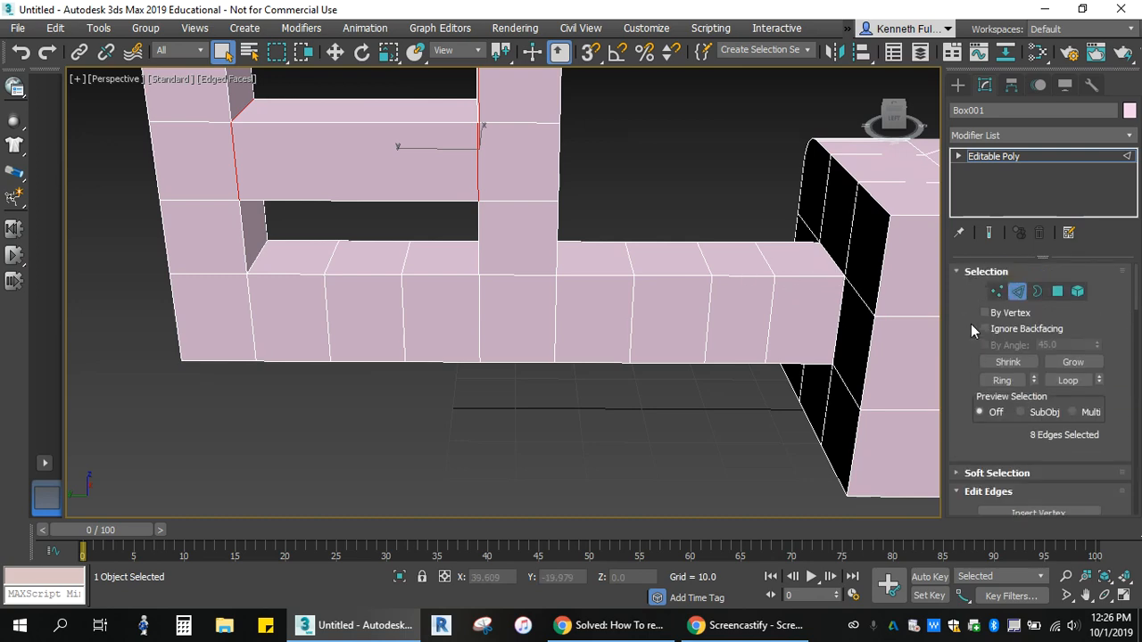
At vertex level, remove the inner vertex on the main block's top face nearest the arm.
left_click(996, 291)
left_click_drag(893, 116, 891, 121)
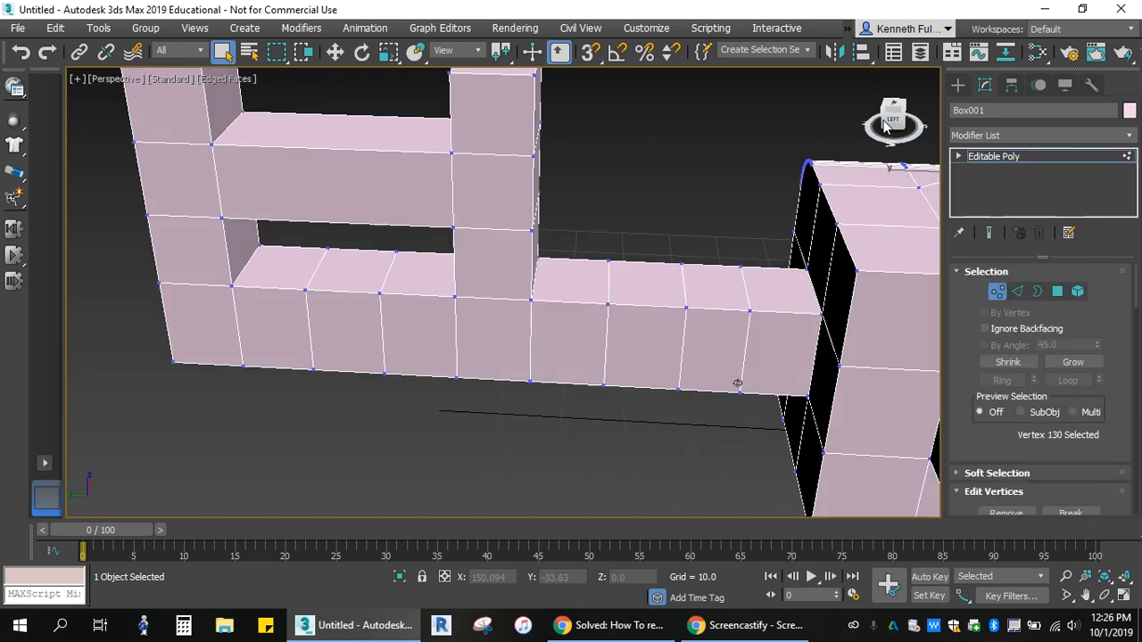
middle_click_drag(732, 256, 315, 266)
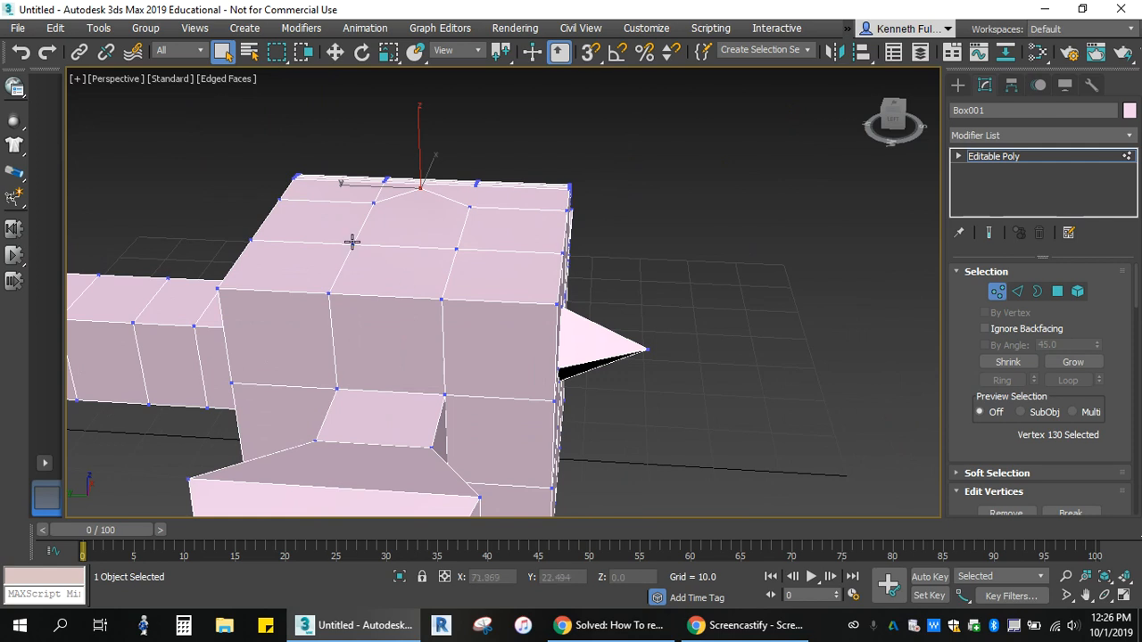
left_click(353, 242)
left_click_drag(874, 129, 905, 327)
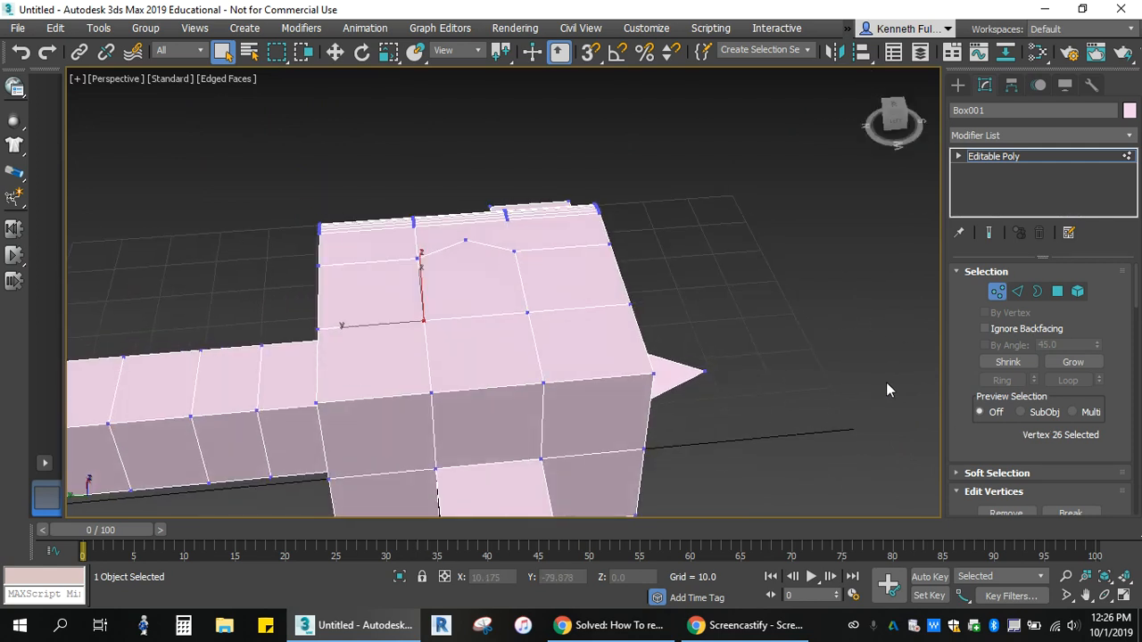
scroll(990, 331, "down", 3)
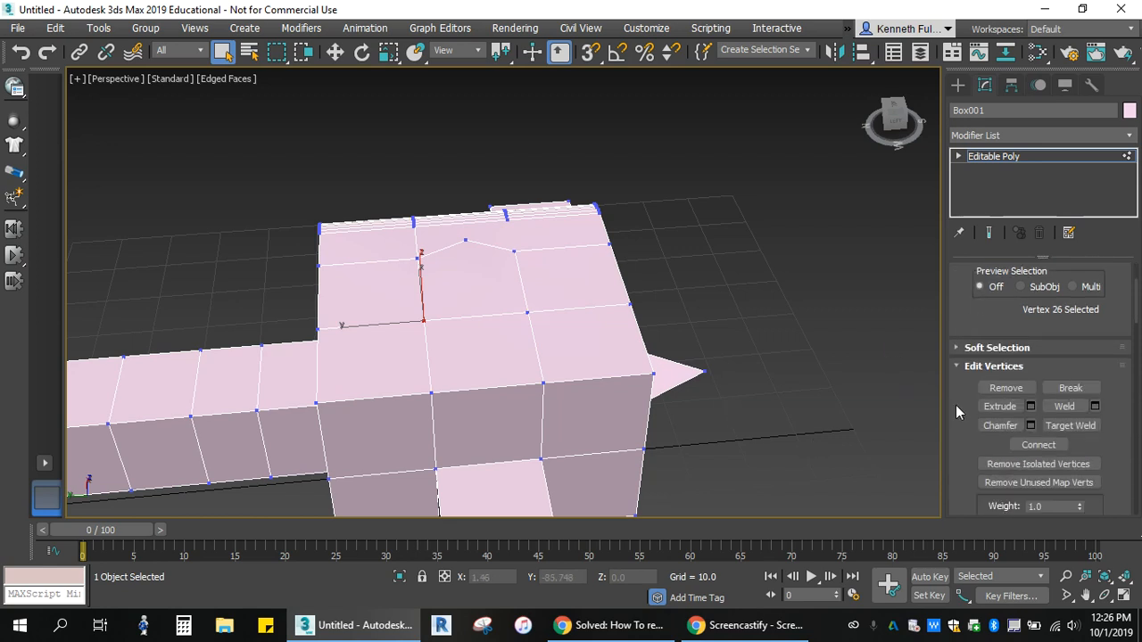
left_click(1012, 388)
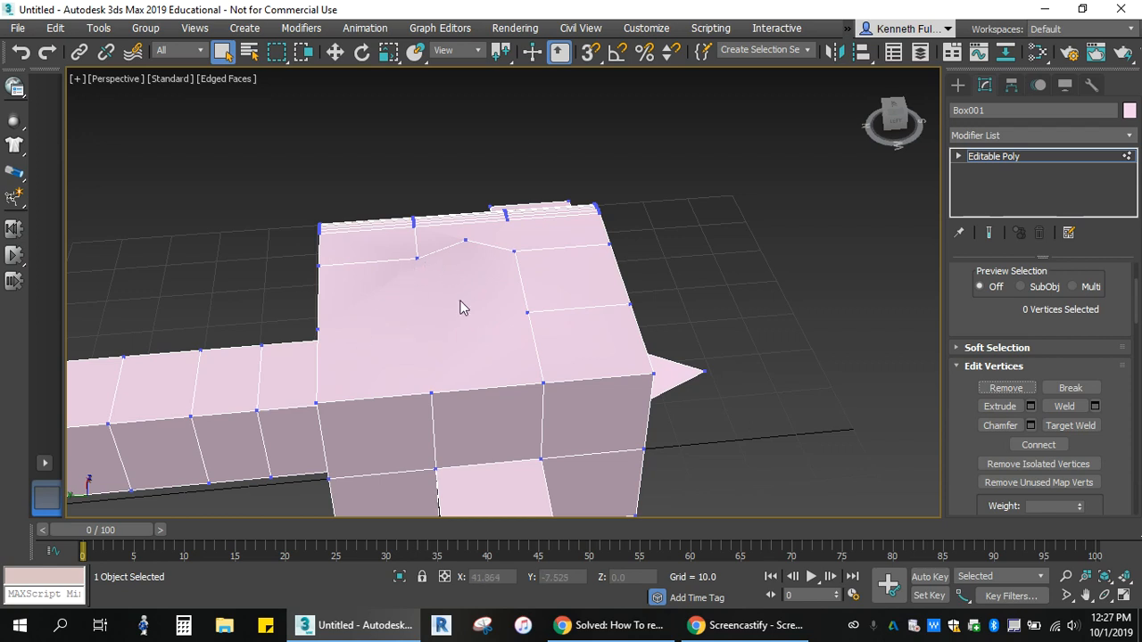
At polygon level, try raising the large merged polygon on the main block's top face along Z, and undo the move.
scroll(1000, 324, "up", 2)
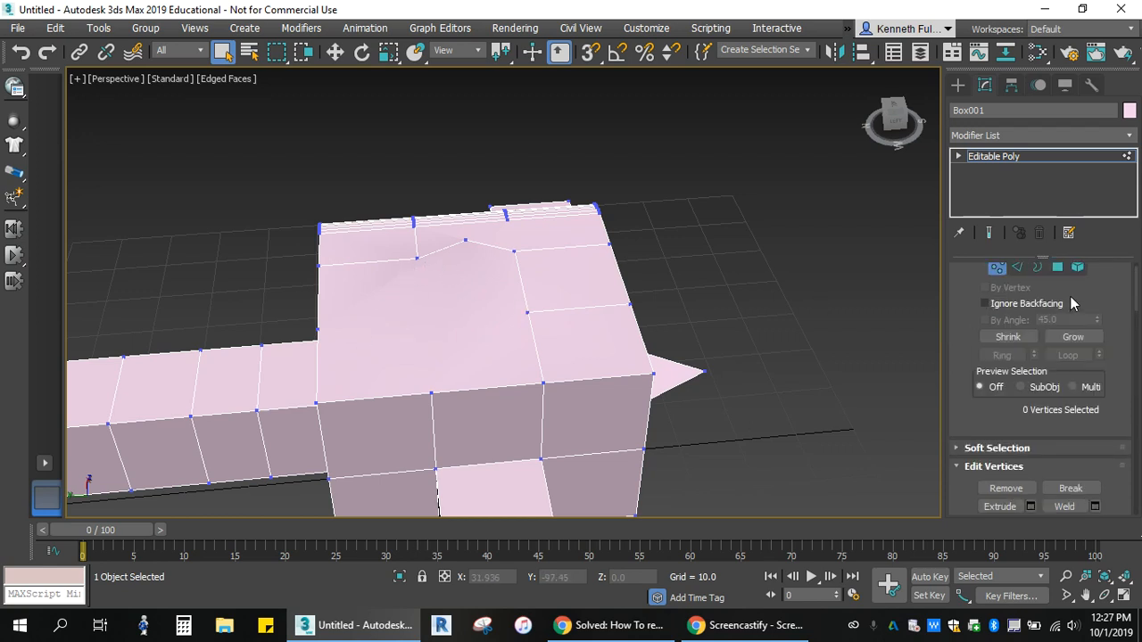
left_click(1057, 266)
left_click(512, 348)
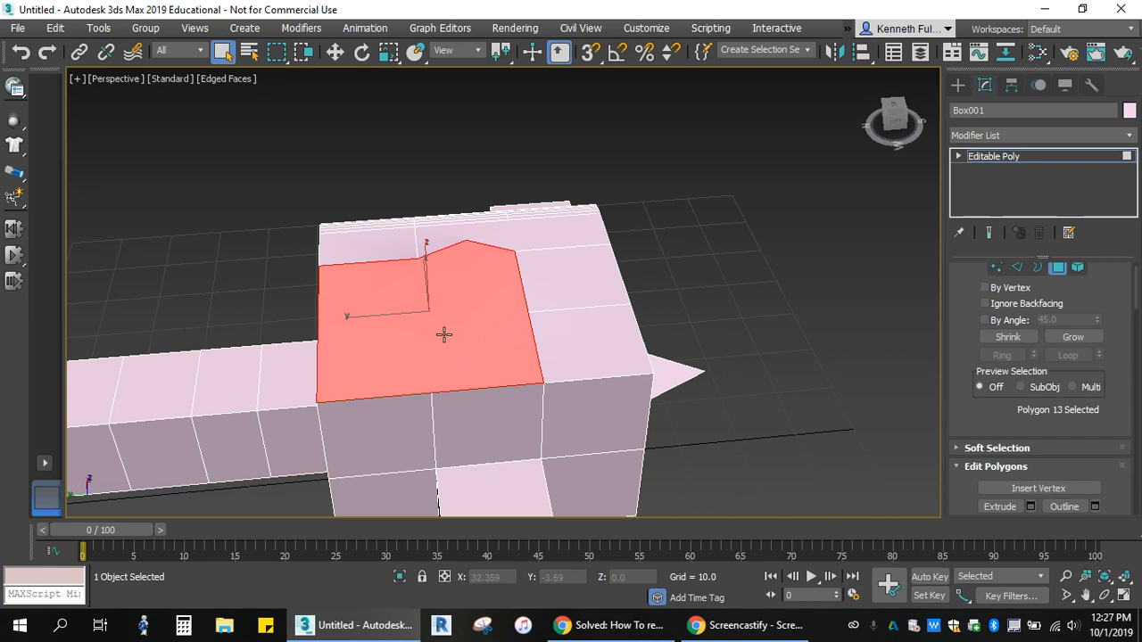
key("w")
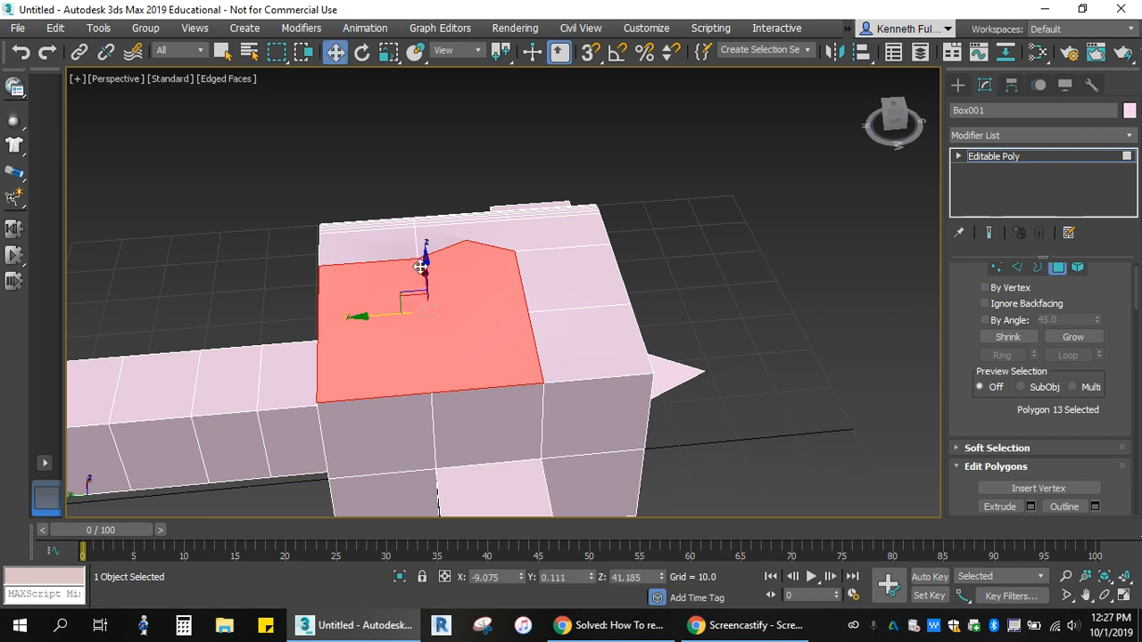
left_click_drag(420, 267, 426, 241)
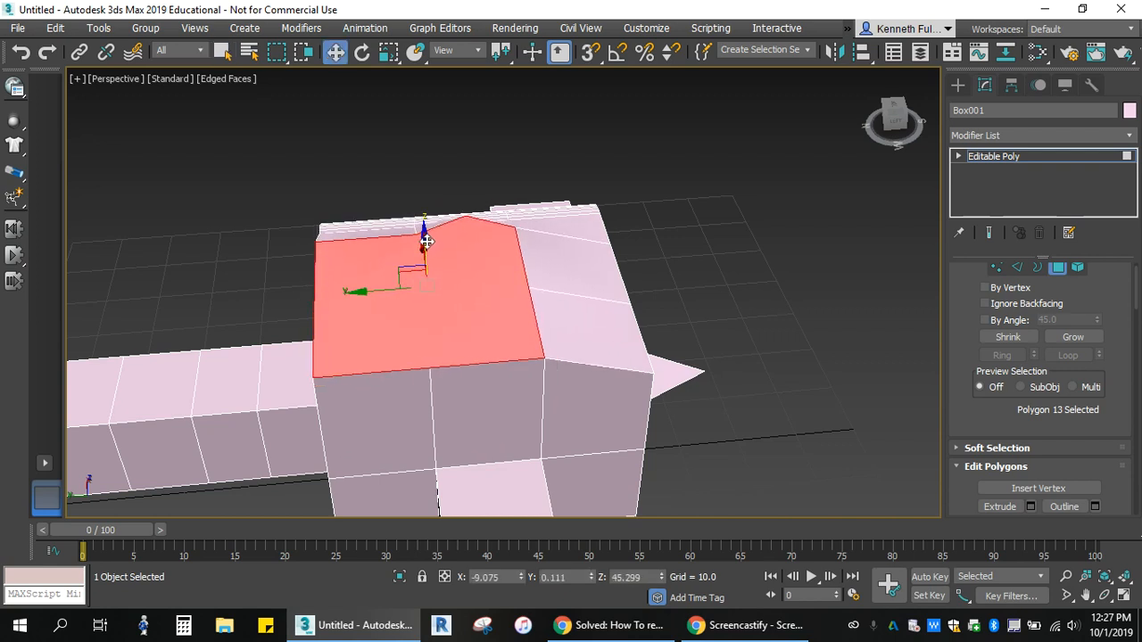
key("ctrl+z")
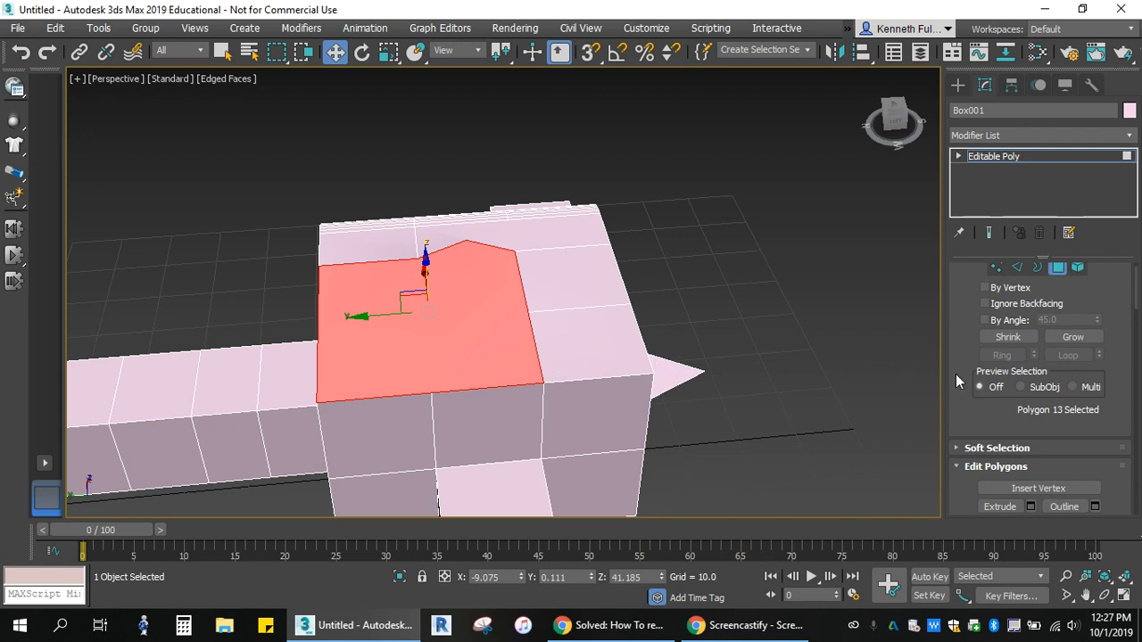
Weld the main block's front top corner vertex on the spike side with its neighbour on the front edge, using a threshold of 22.16.
left_click(996, 271)
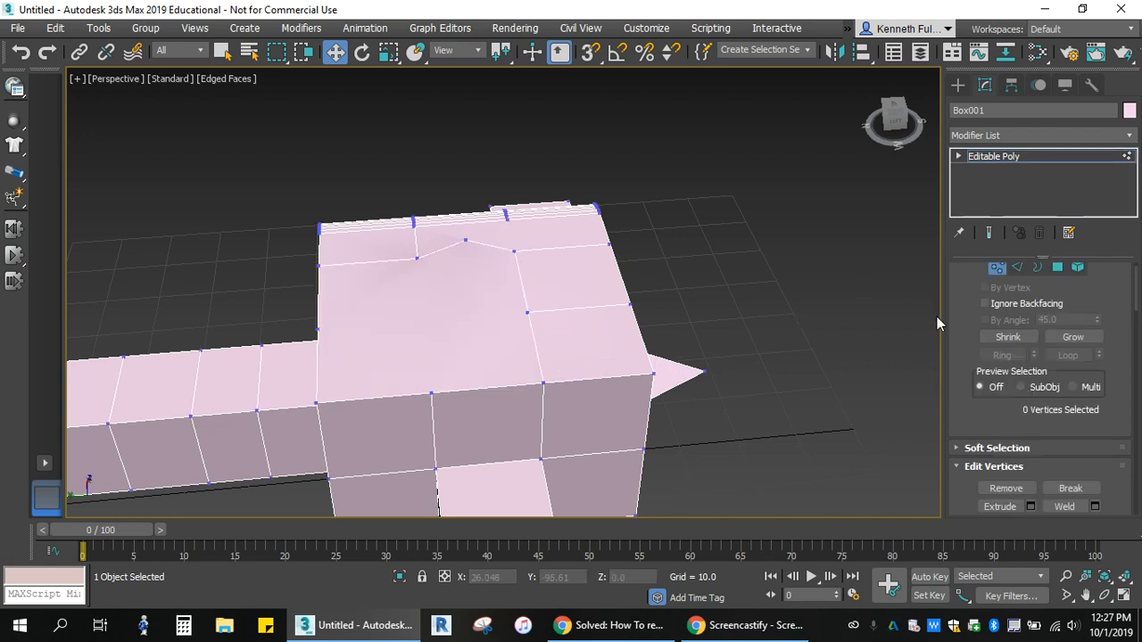
scroll(958, 312, "down", 3)
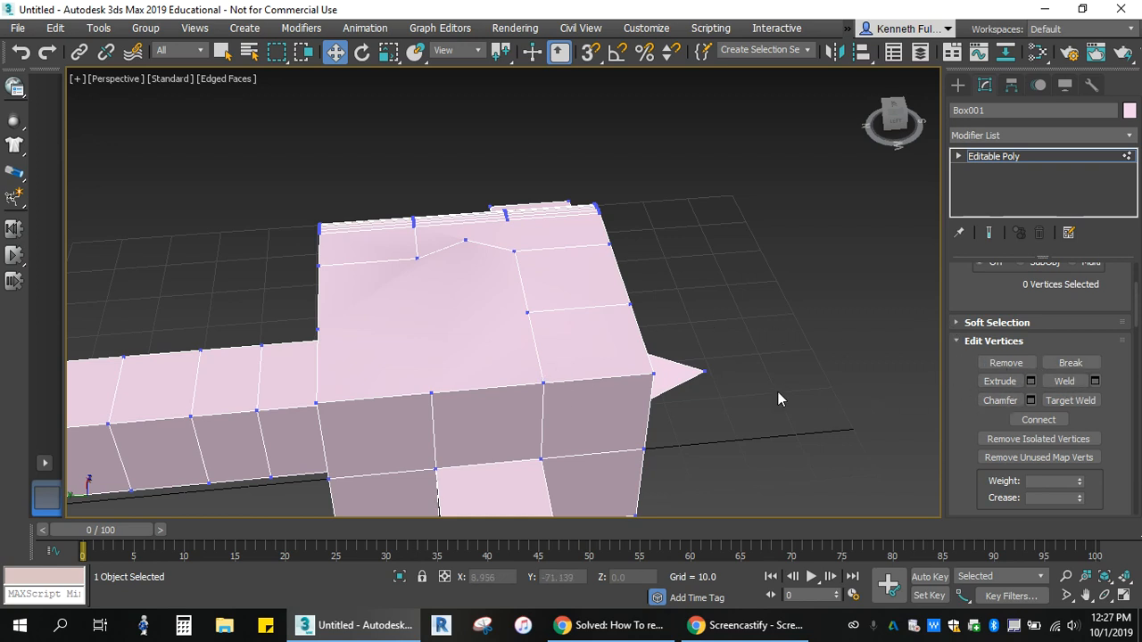
left_click(543, 382)
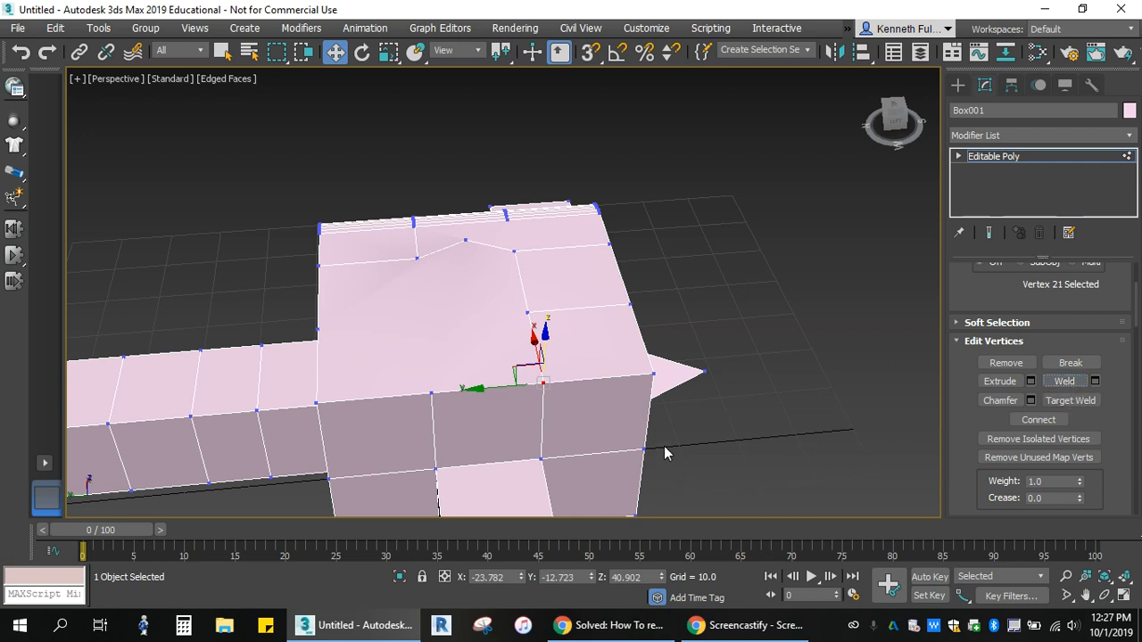
left_click(652, 376, "ctrl")
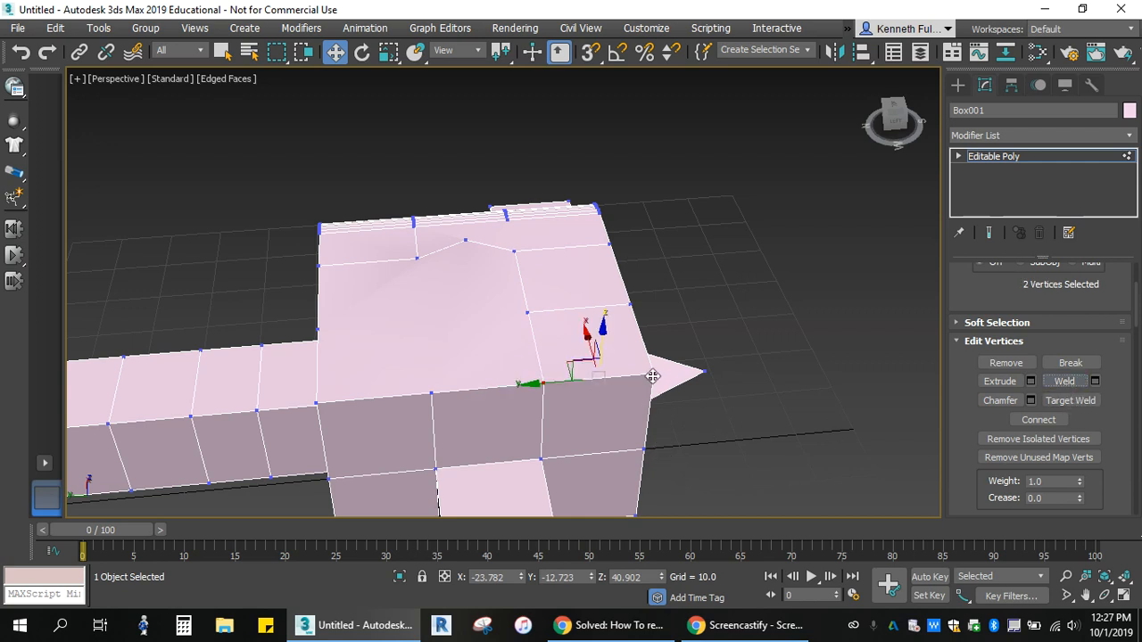
left_click(1062, 383)
left_click(1095, 381)
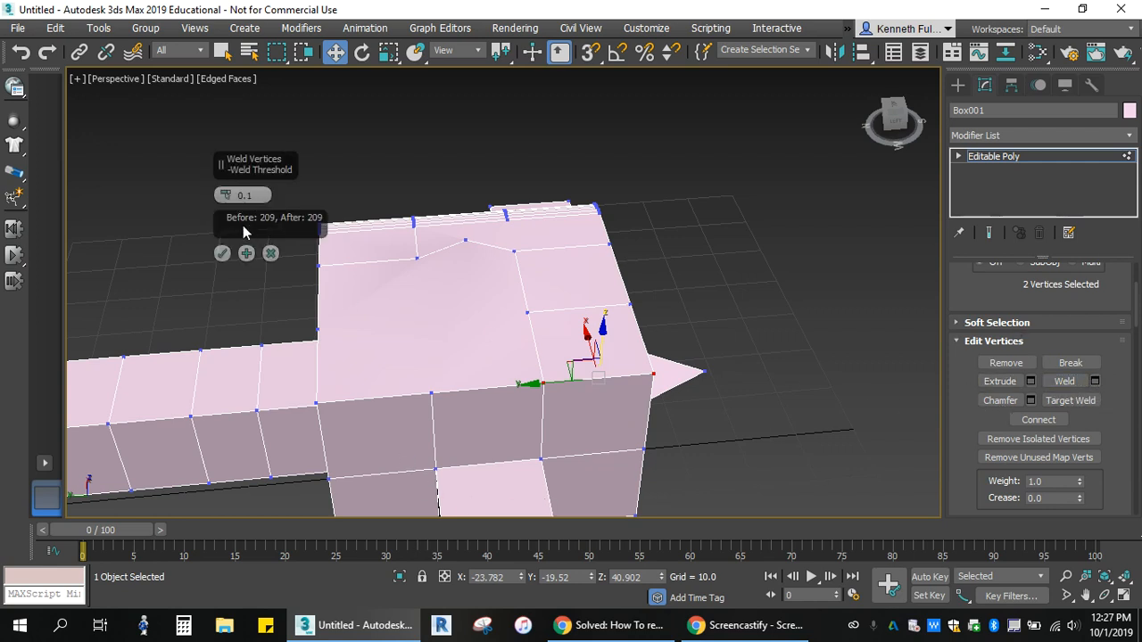
left_click_drag(225, 195, 223, 252)
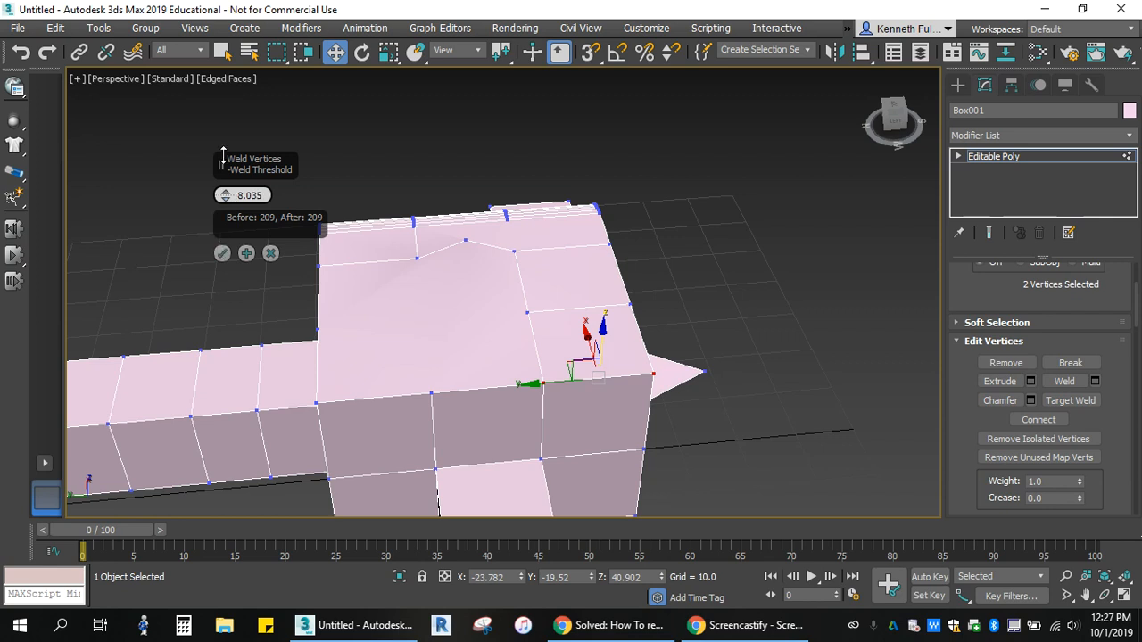
left_click_drag(223, 156, 234, 82)
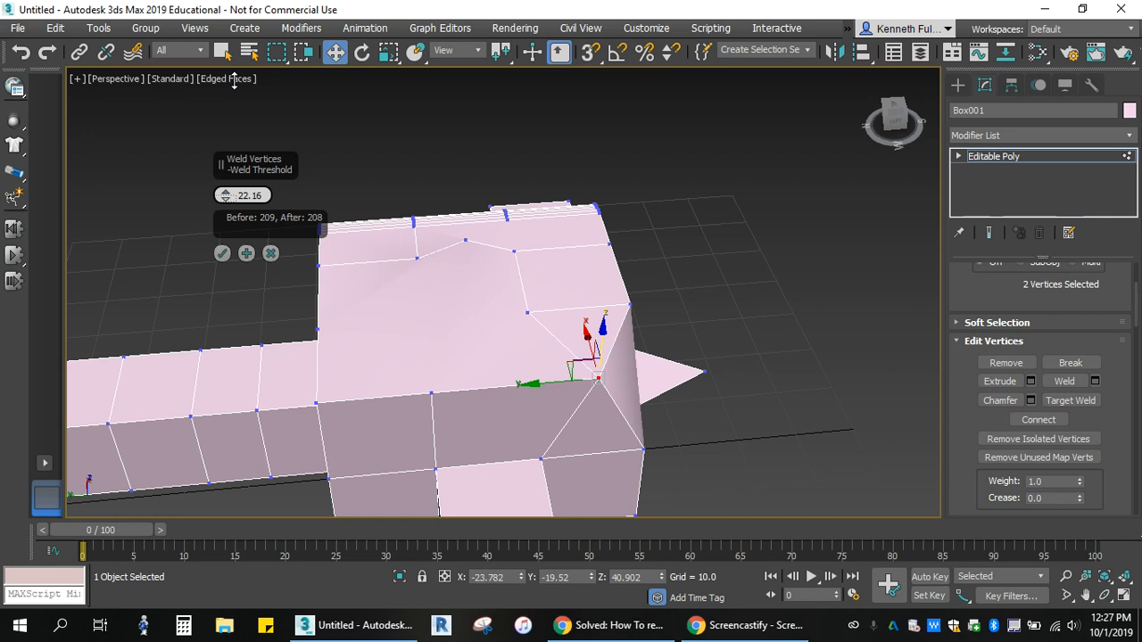
left_click(222, 253)
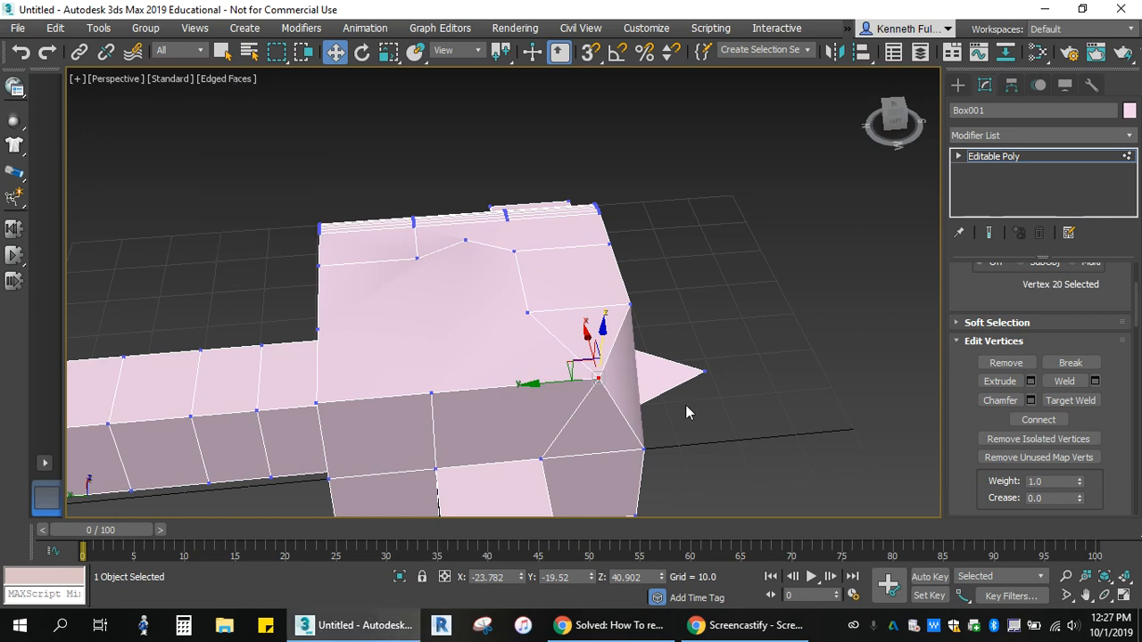
Target weld the front-face vertex beside the arm onto the block's top corner vertex directly above it, and inspect the result.
middle_click_drag(475, 423, 580, 382)
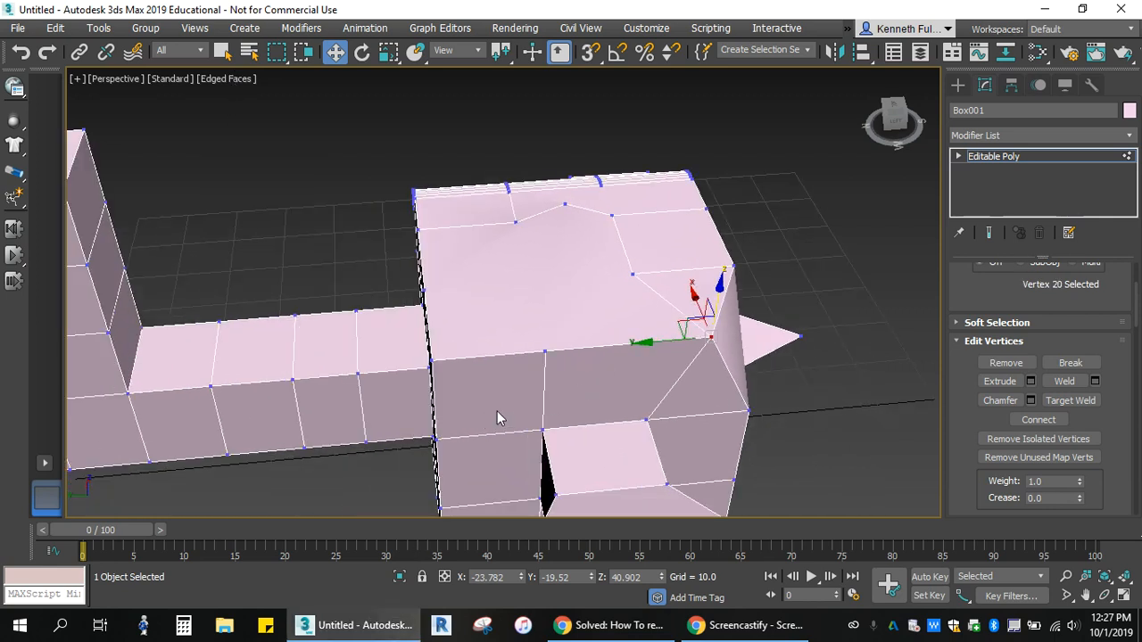
mouse_move(891, 121)
left_mouse_down()
mouse_move(910, 105)
mouse_move(899, 126)
left_mouse_up()
scroll(566, 352, "up", 6)
middle_click_drag(600, 313, 575, 305)
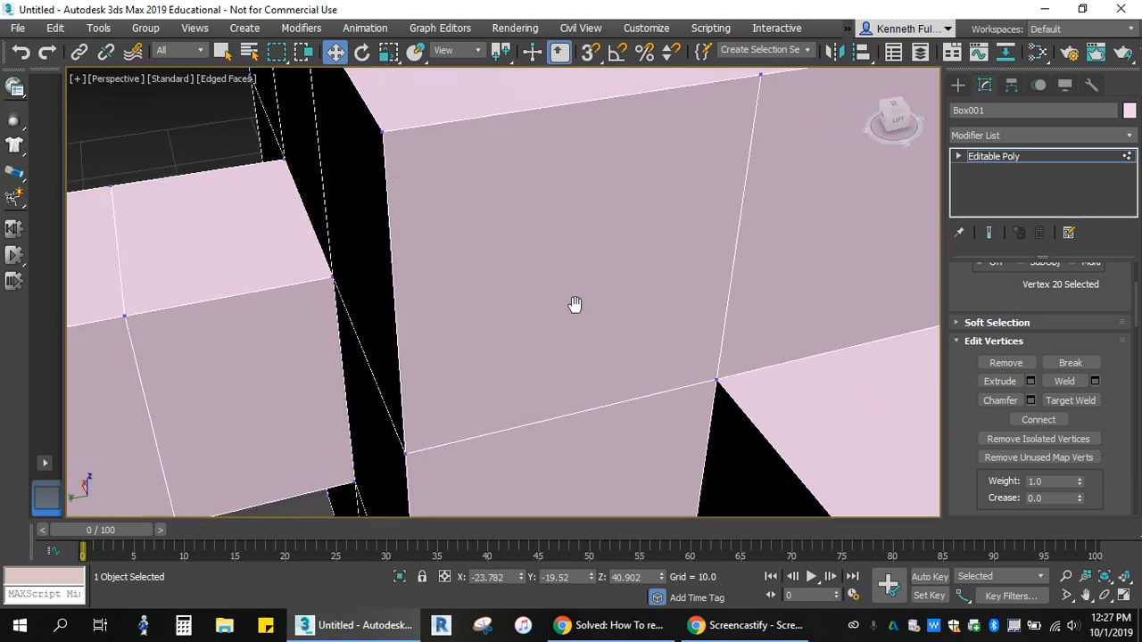
left_click(405, 454)
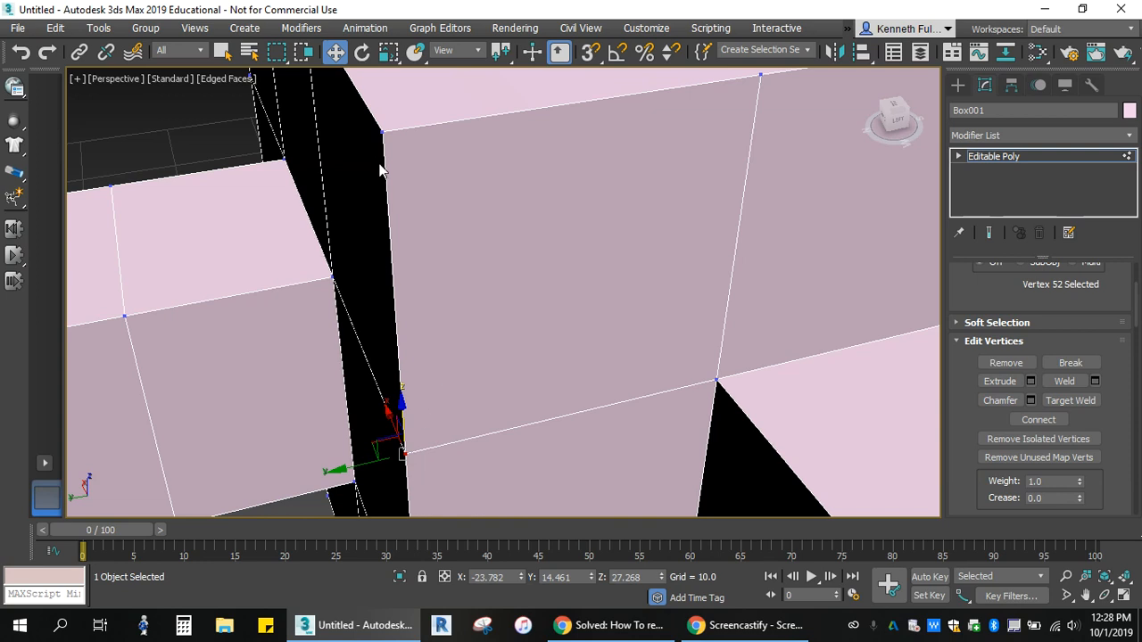
left_click(1081, 401)
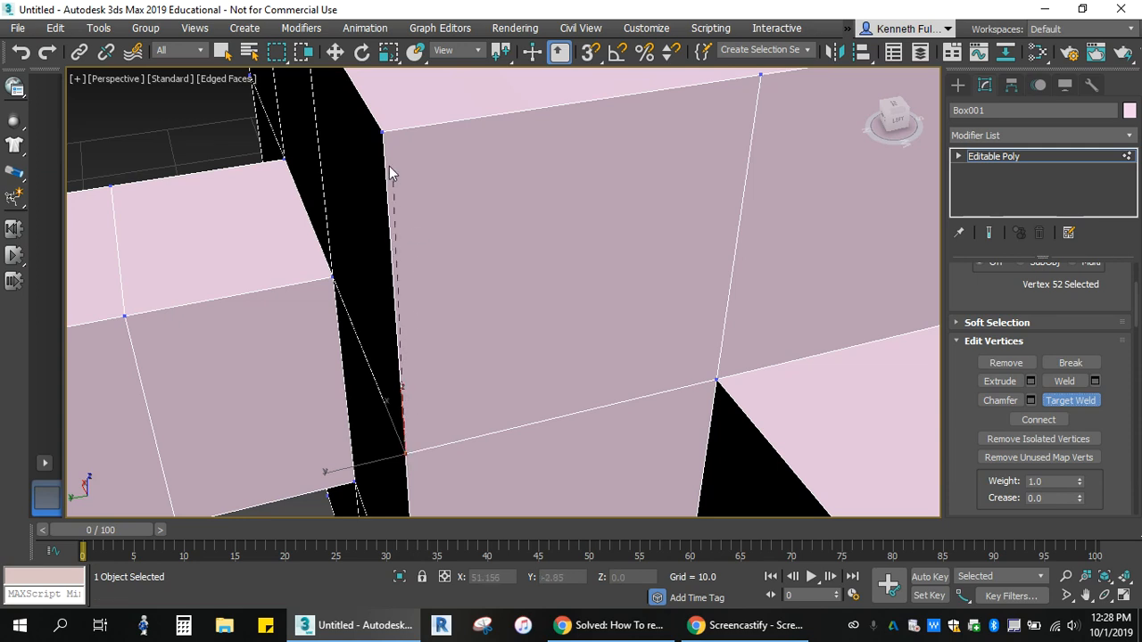
left_click(383, 131)
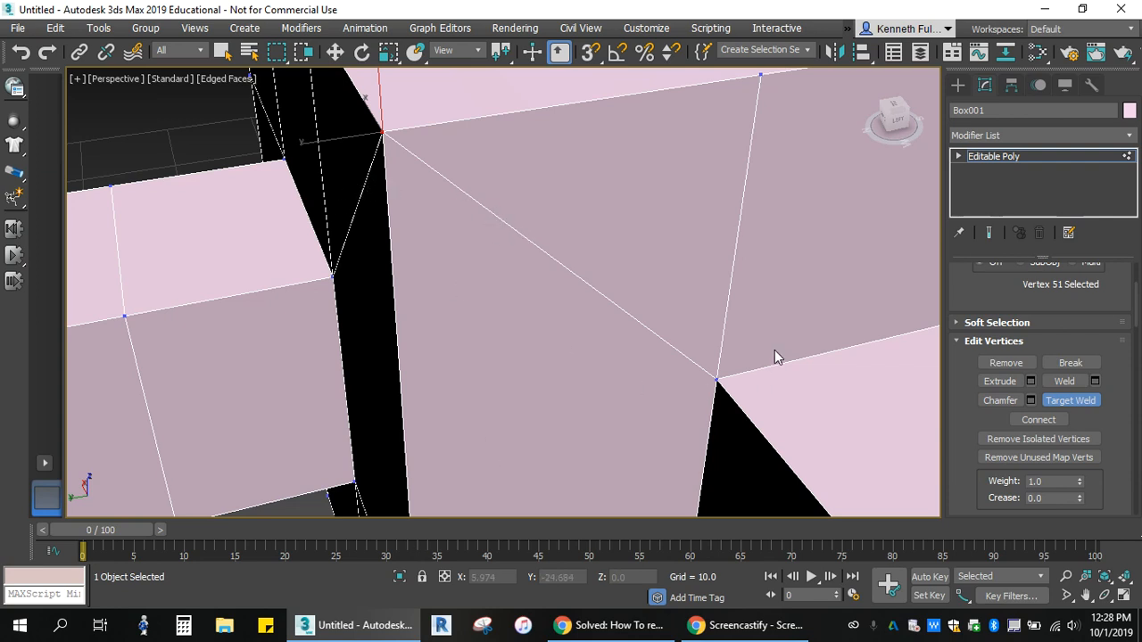
scroll(776, 351, "down", 5)
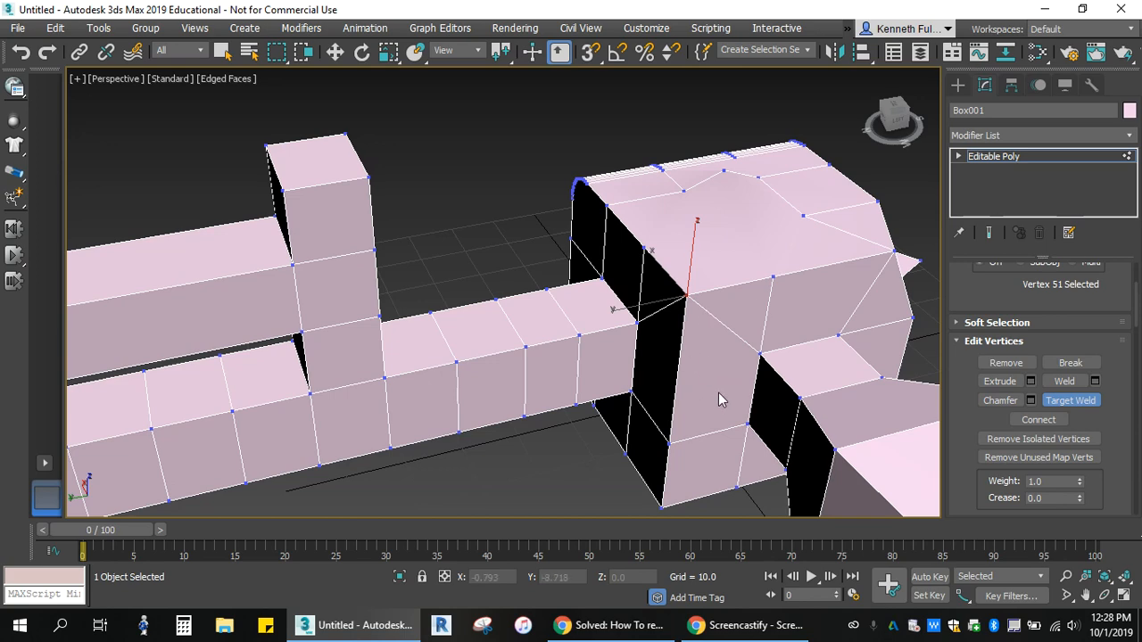
scroll(710, 389, "up", 5)
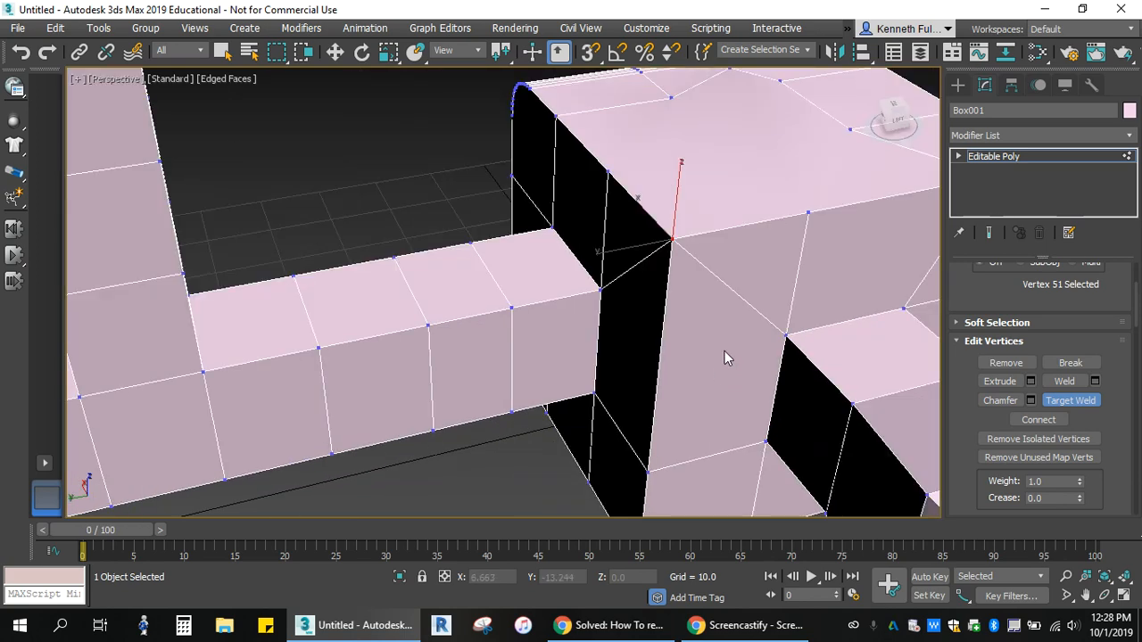
middle_click_drag(709, 271, 583, 341, "alt")
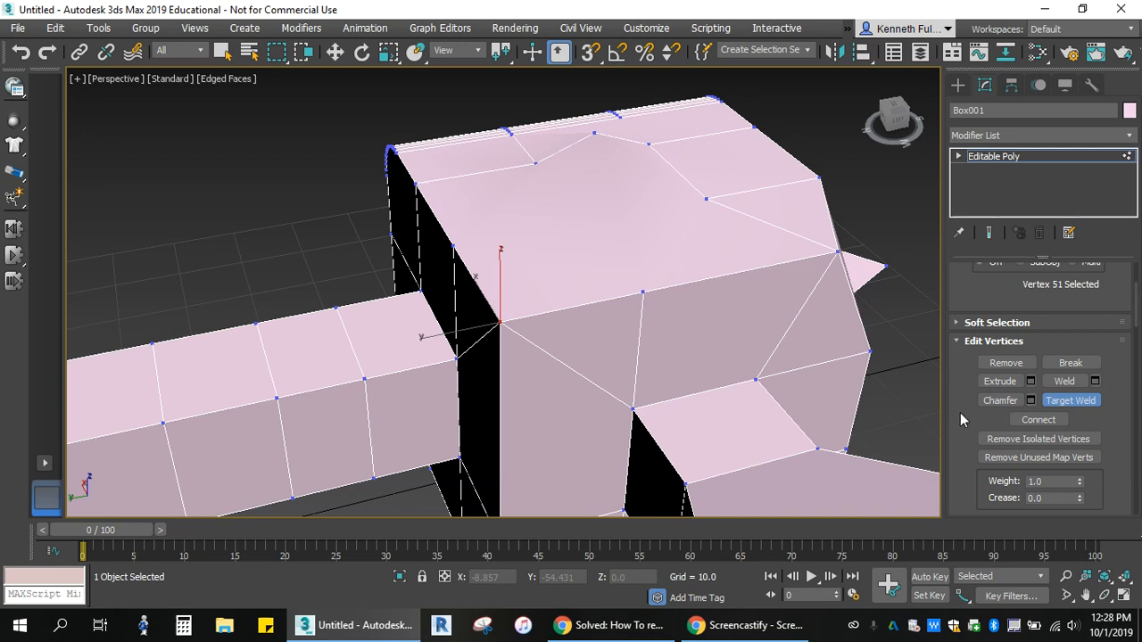
At edge level, insert three vertices along the segment of the block's front top edge nearest the arm.
scroll(963, 410, "down", 2)
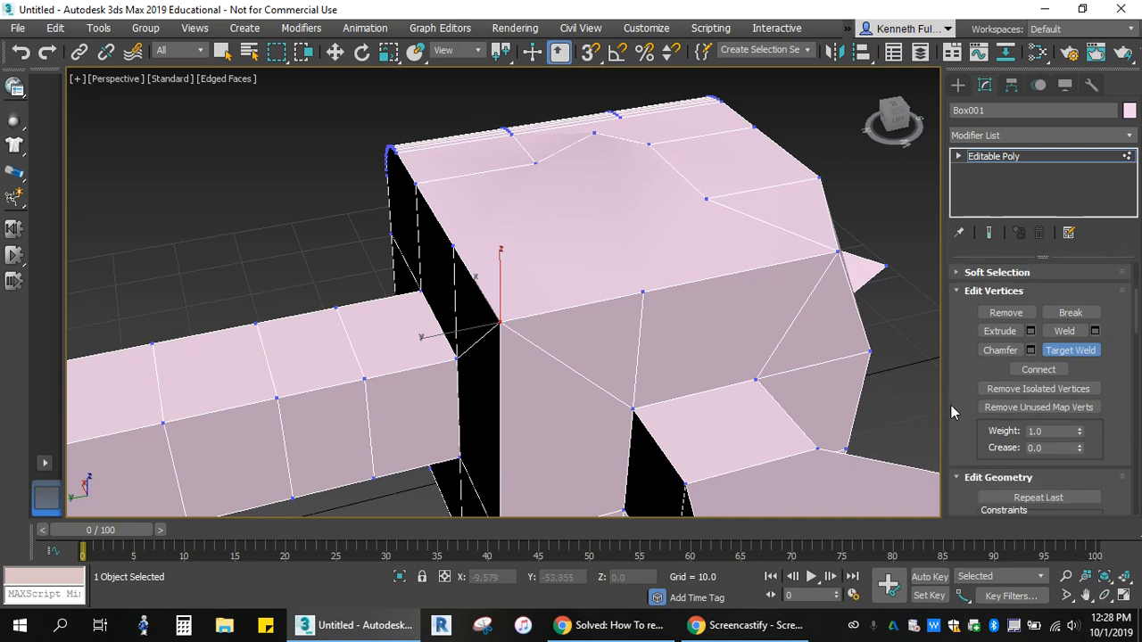
scroll(951, 405, "up", 8)
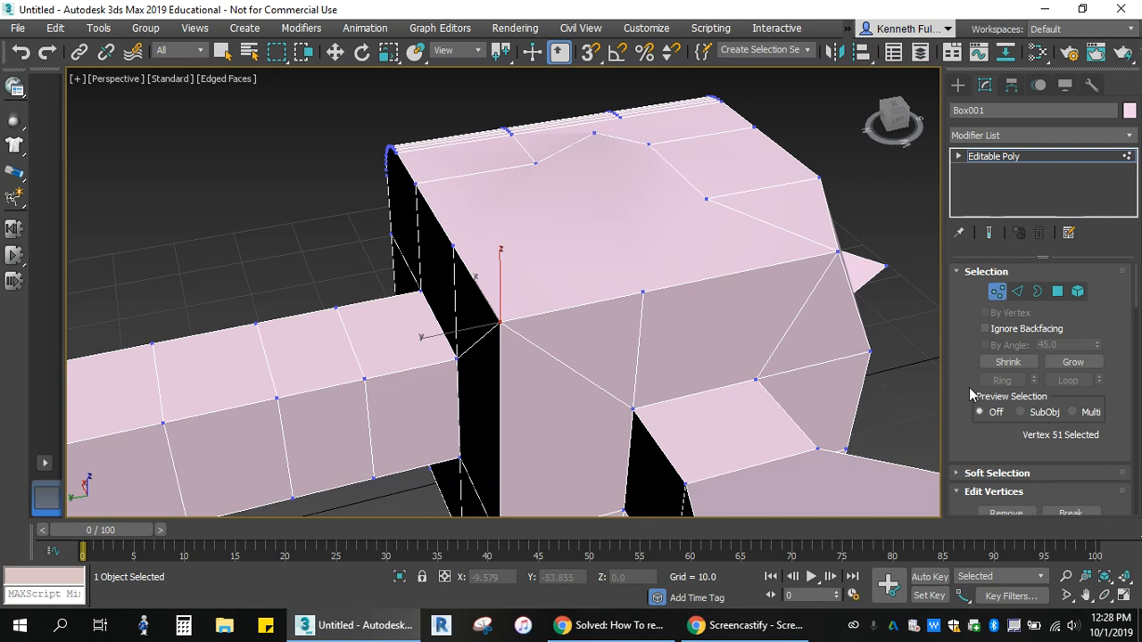
left_click(1020, 291)
key("w")
left_click(578, 300)
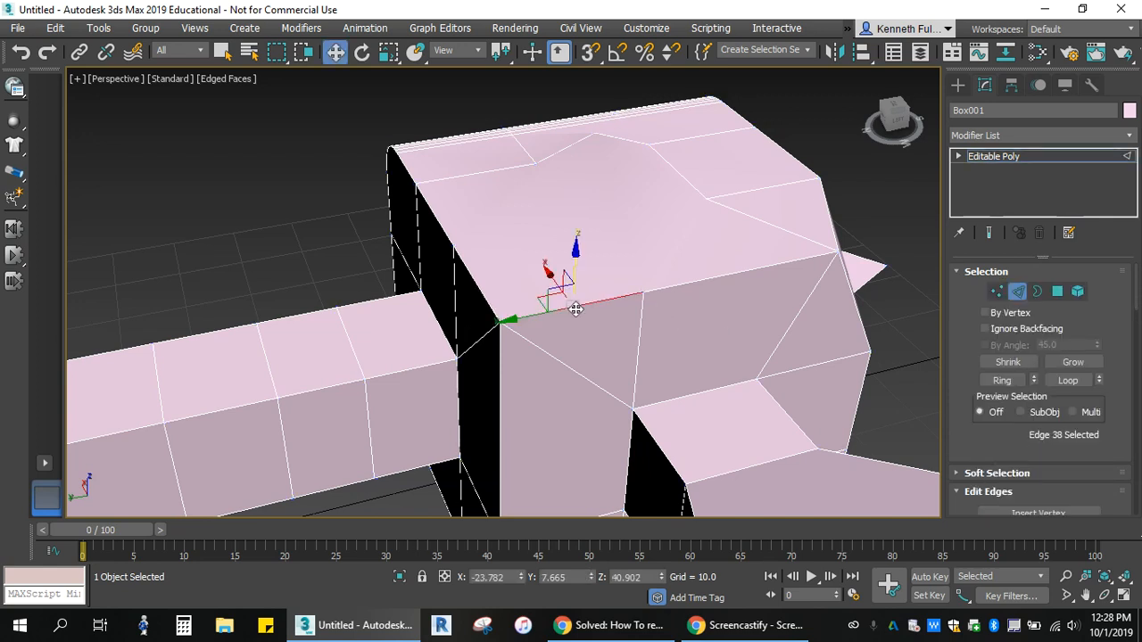
scroll(975, 320, "down", 2)
scroll(975, 319, "down", 4)
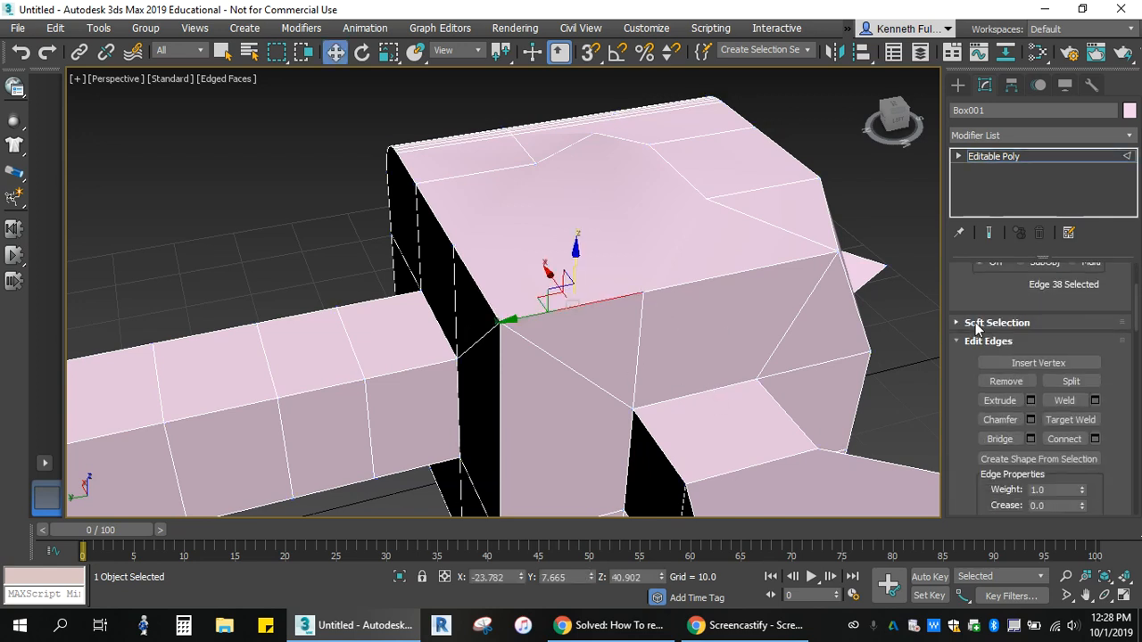
left_click(1030, 361)
left_click(542, 312)
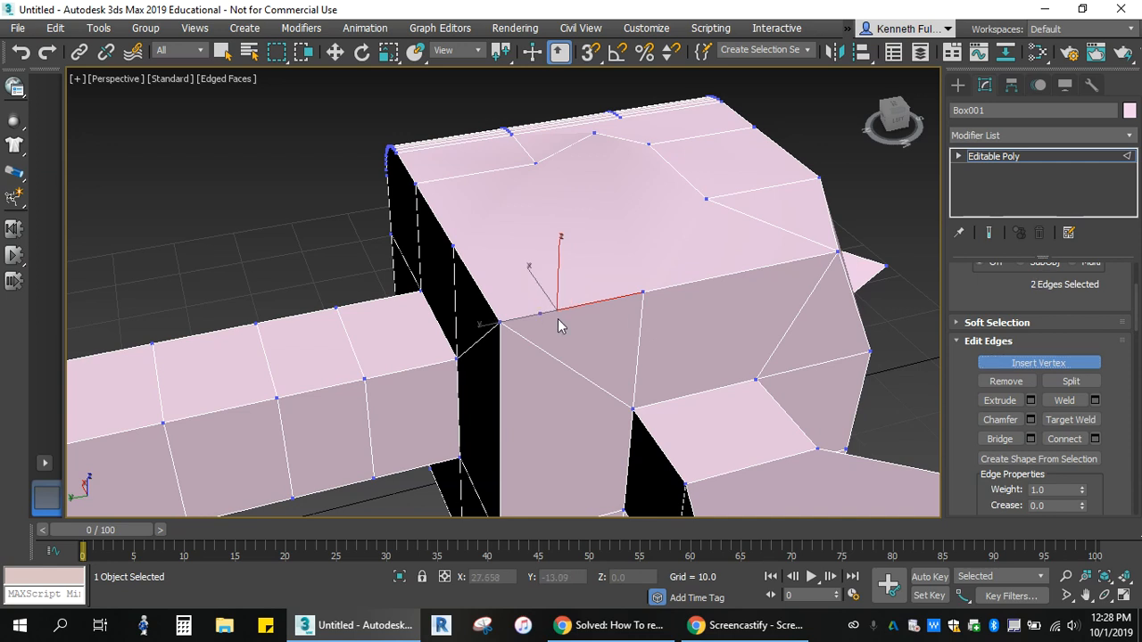
left_click(574, 307)
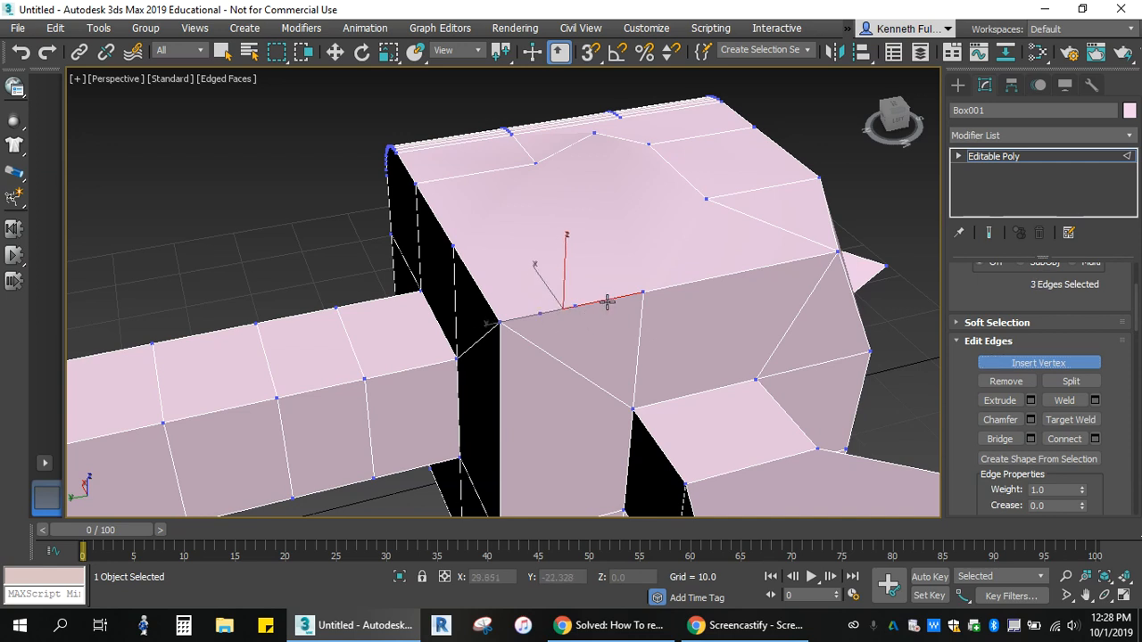
left_click(607, 299)
key("w")
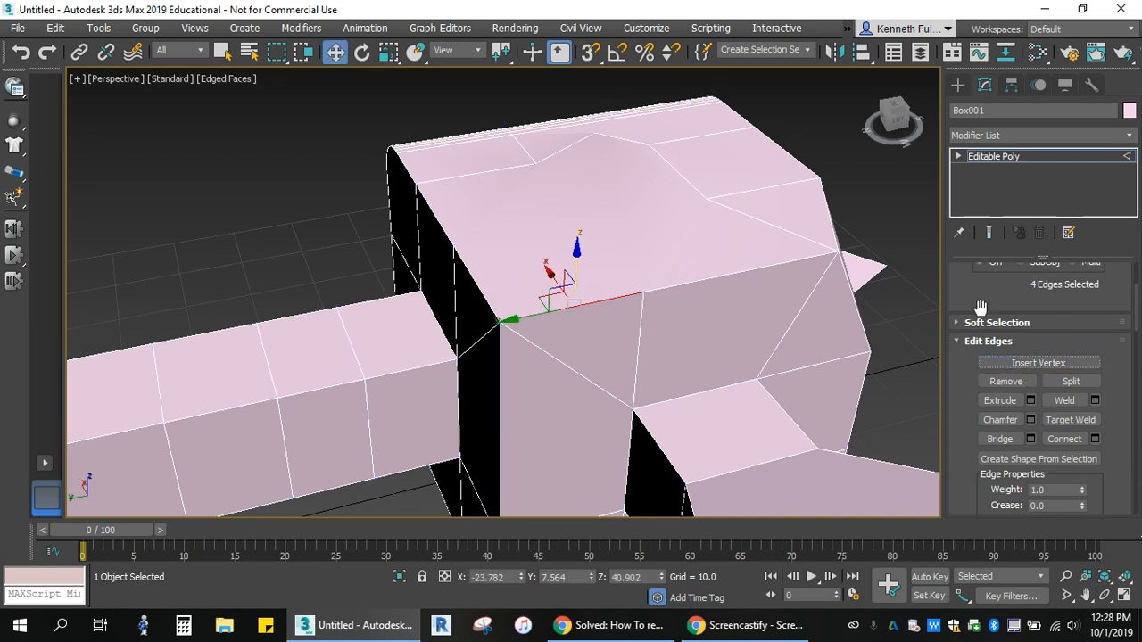
At vertex level, target weld the vertex ending that front edge segment onto the nearest inserted vertex.
scroll(982, 308, "up", 3)
left_click(997, 270)
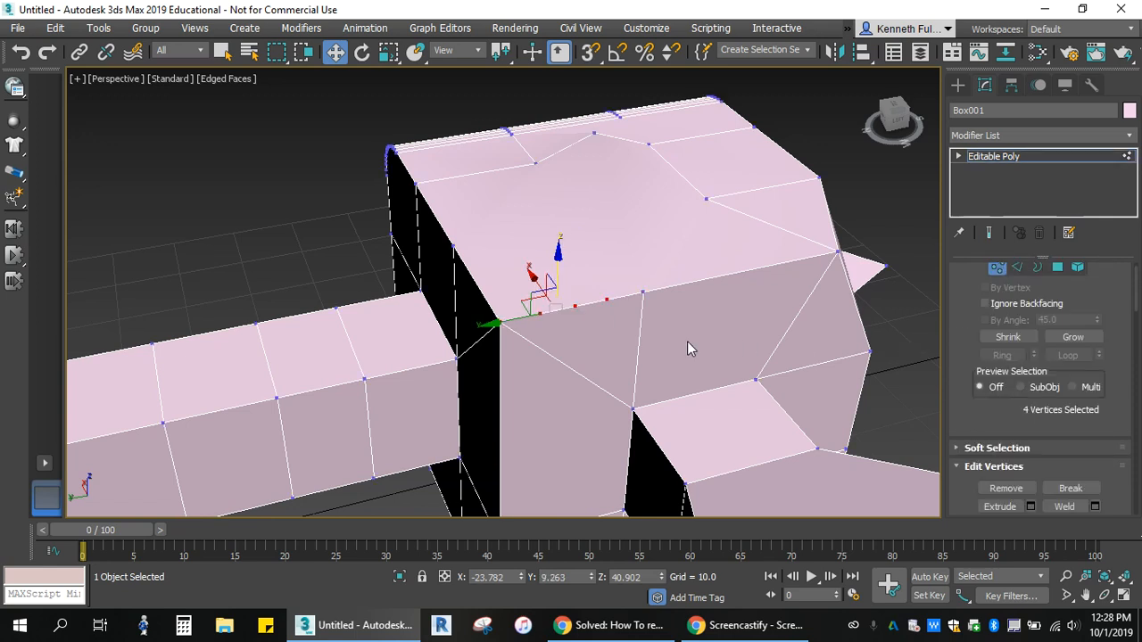
left_click(644, 292)
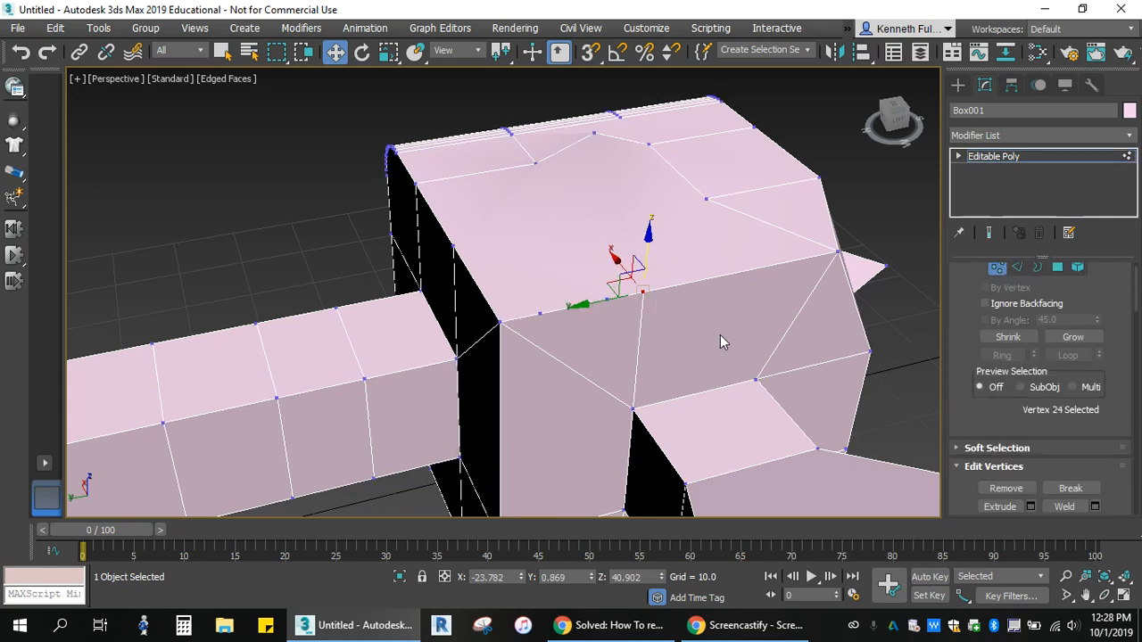
scroll(1084, 389, "down", 4)
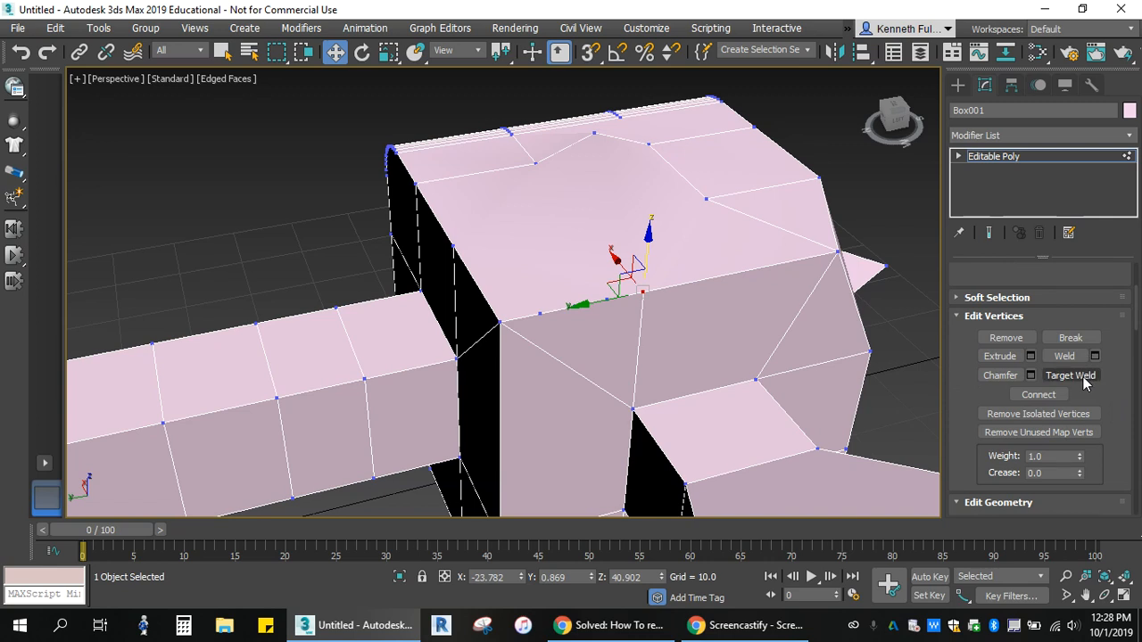
left_click(1071, 375)
left_click(641, 290)
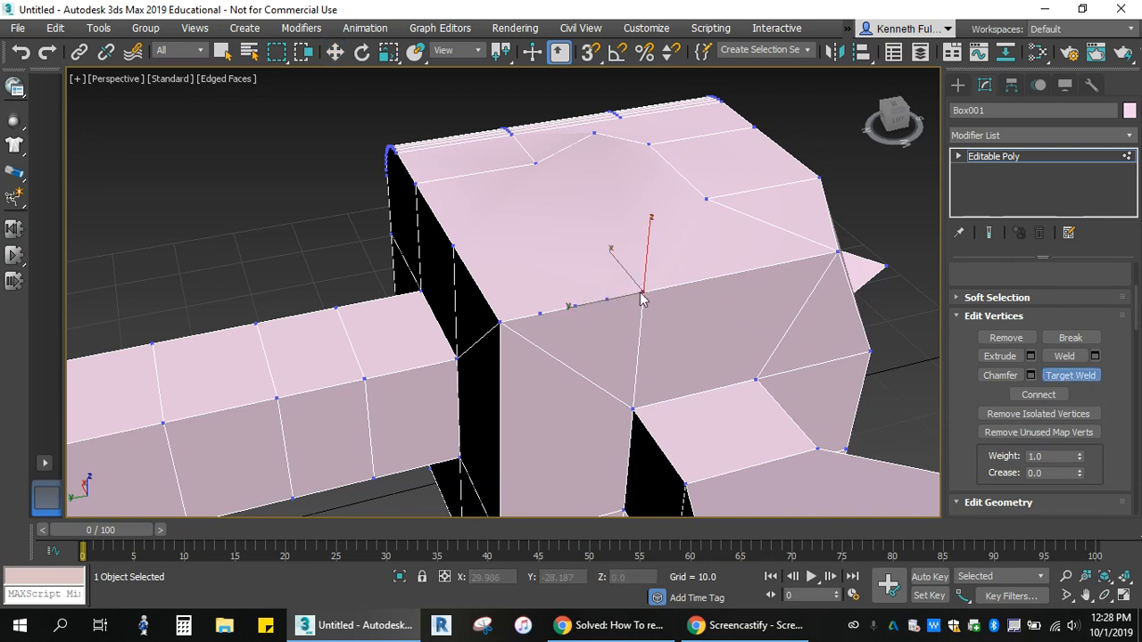
left_click(607, 301)
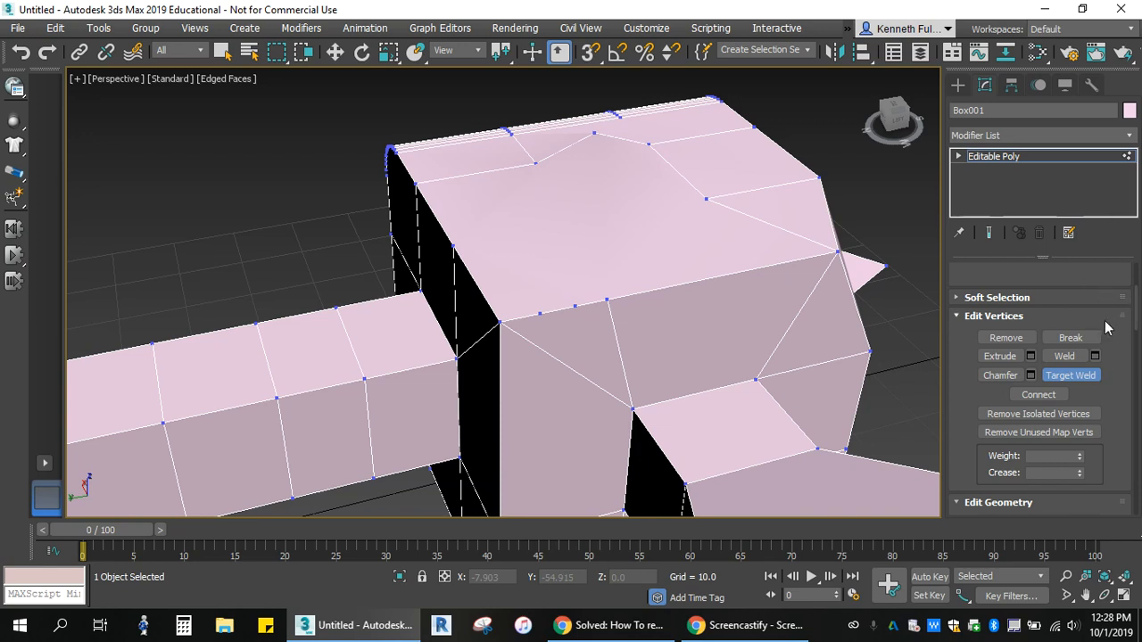
Switch to edge level with the Move tool active and review the available Edit Edges tools.
scroll(1105, 320, "up", 5)
key("2")
key("w")
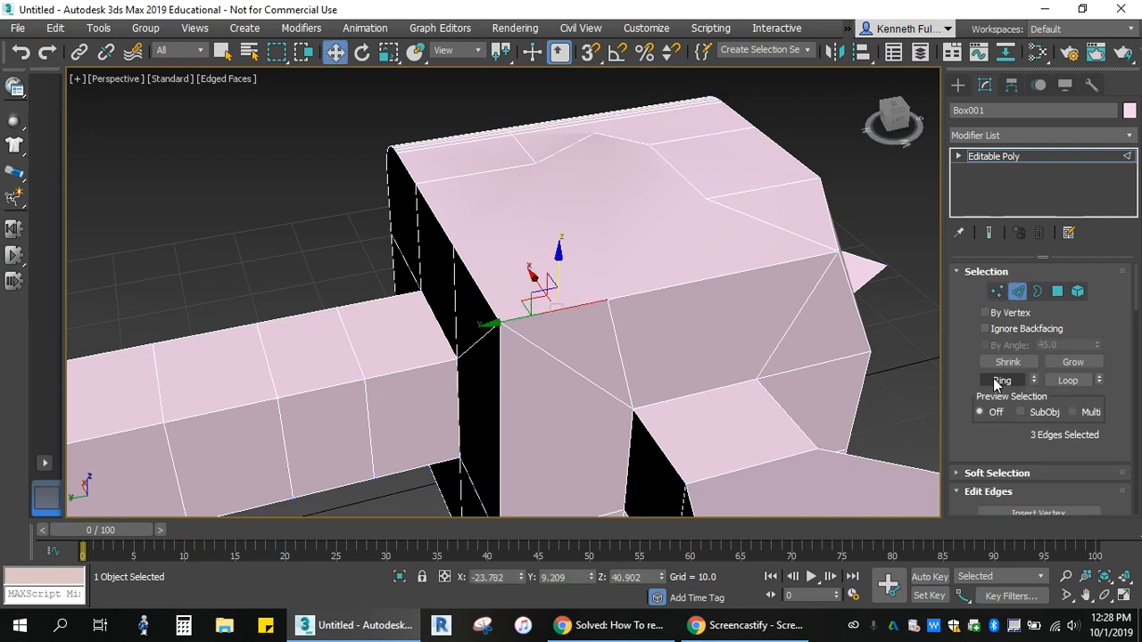
scroll(1111, 355, "down", 5)
scroll(1111, 355, "down", 2)
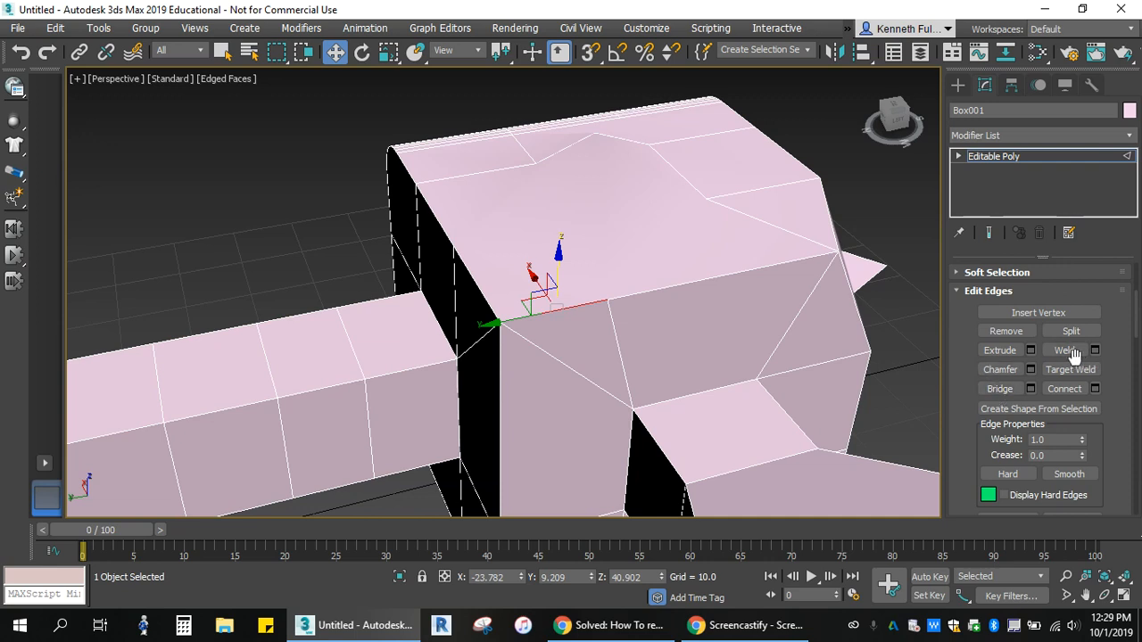
scroll(1121, 406, "up", 2)
scroll(1121, 361, "up", 3)
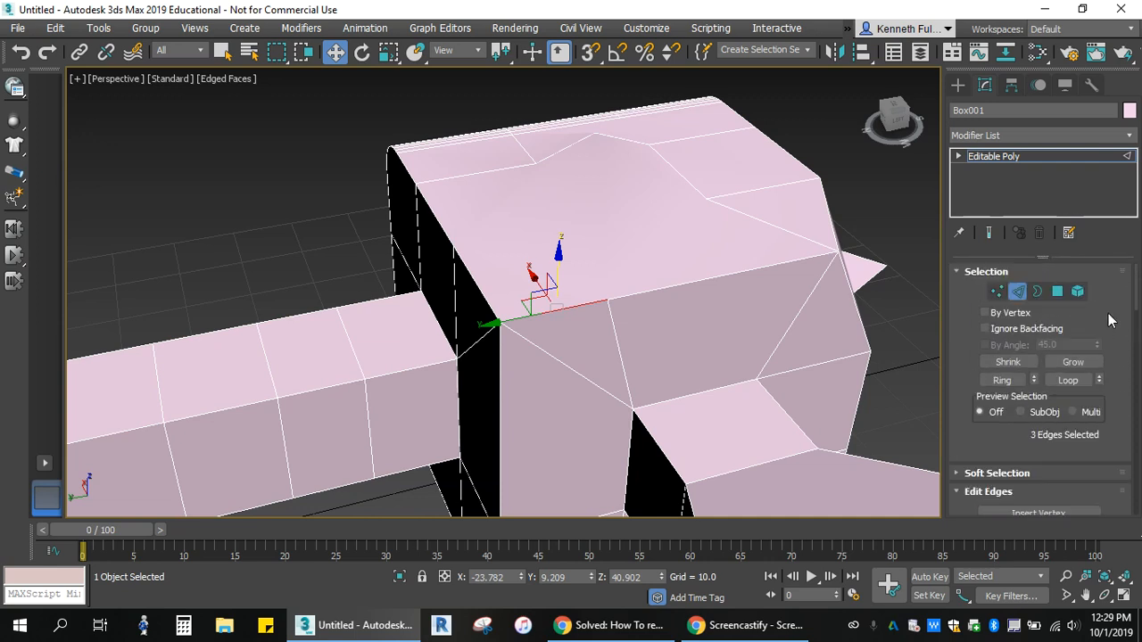
Switch to border level and examine the available Edit Borders tools.
left_click(1058, 292)
left_click(1039, 292)
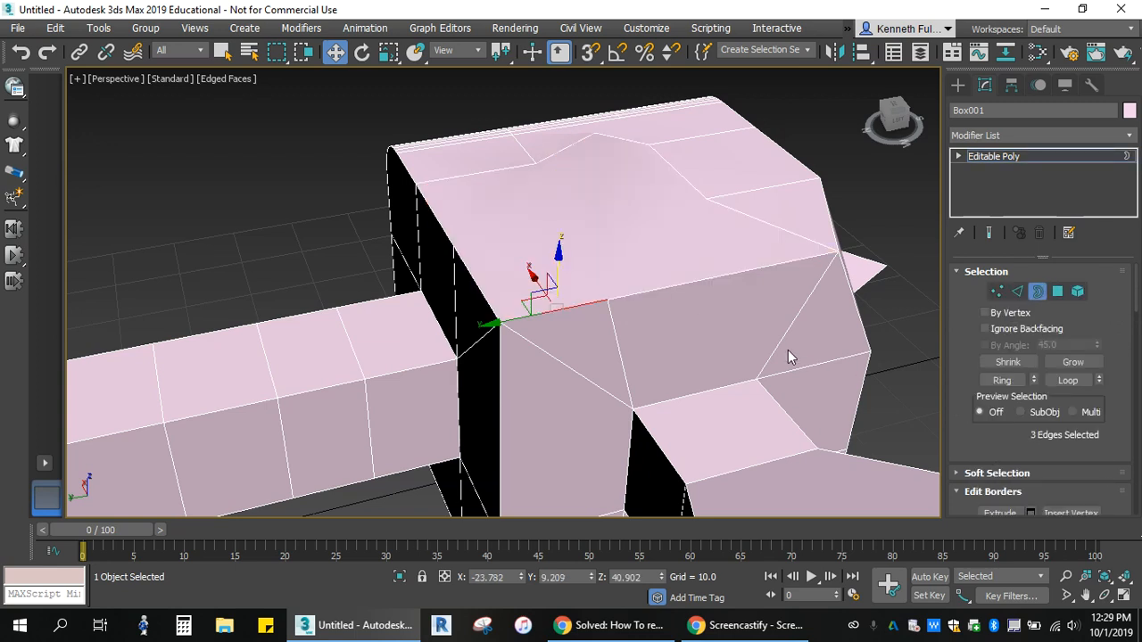
middle_click_drag(605, 333, 606, 331)
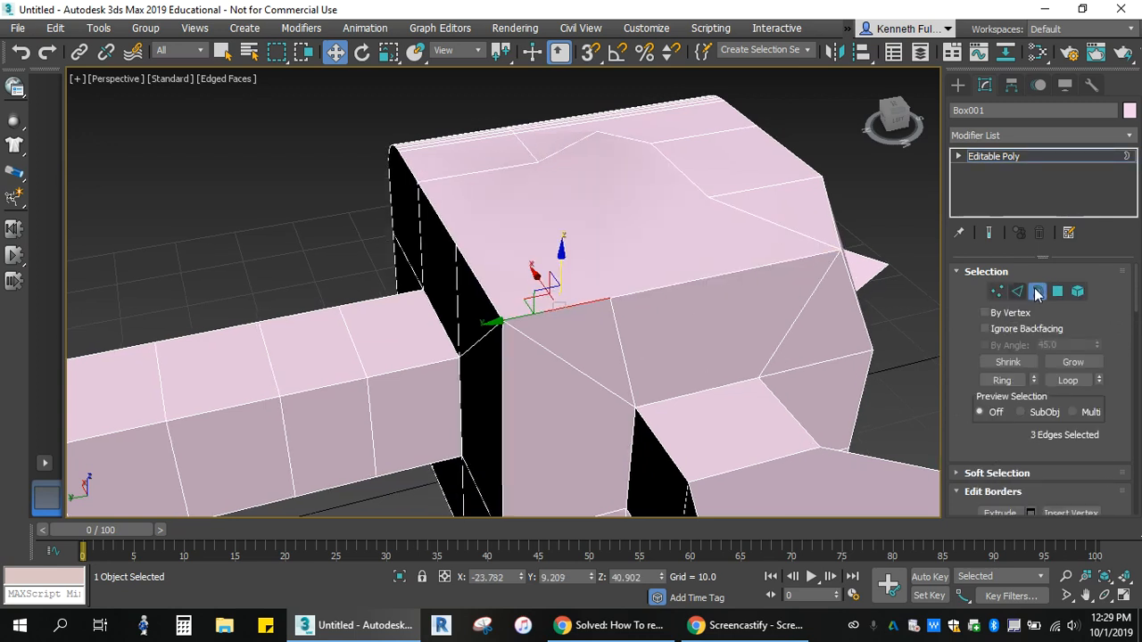
scroll(1116, 343, "down", 3)
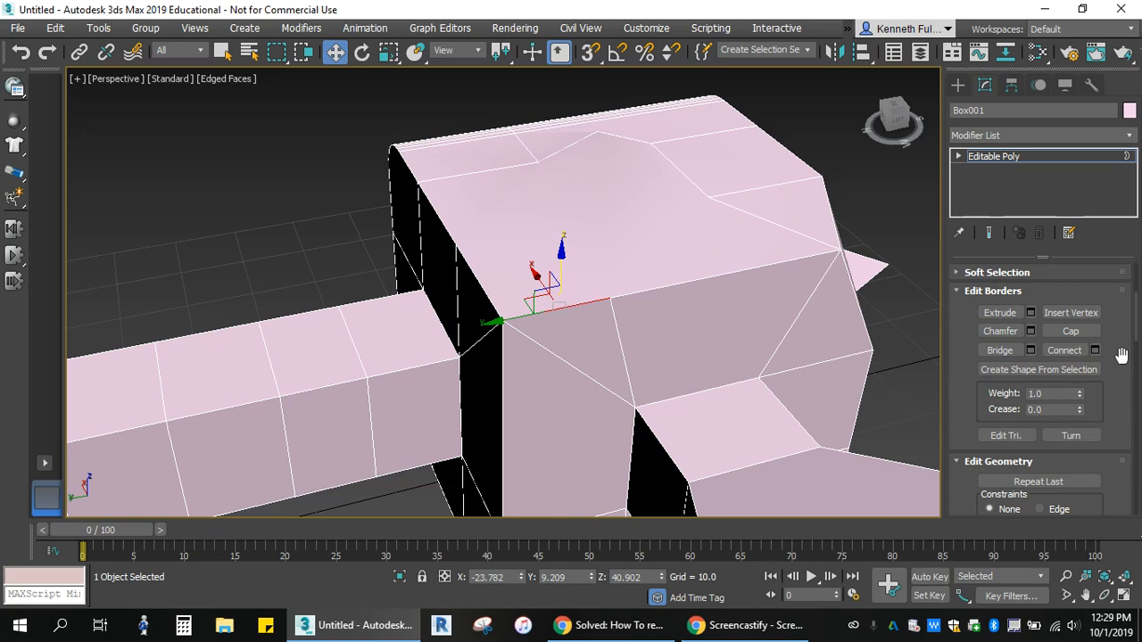
scroll(1122, 355, "down", 3)
scroll(1123, 362, "up", 2)
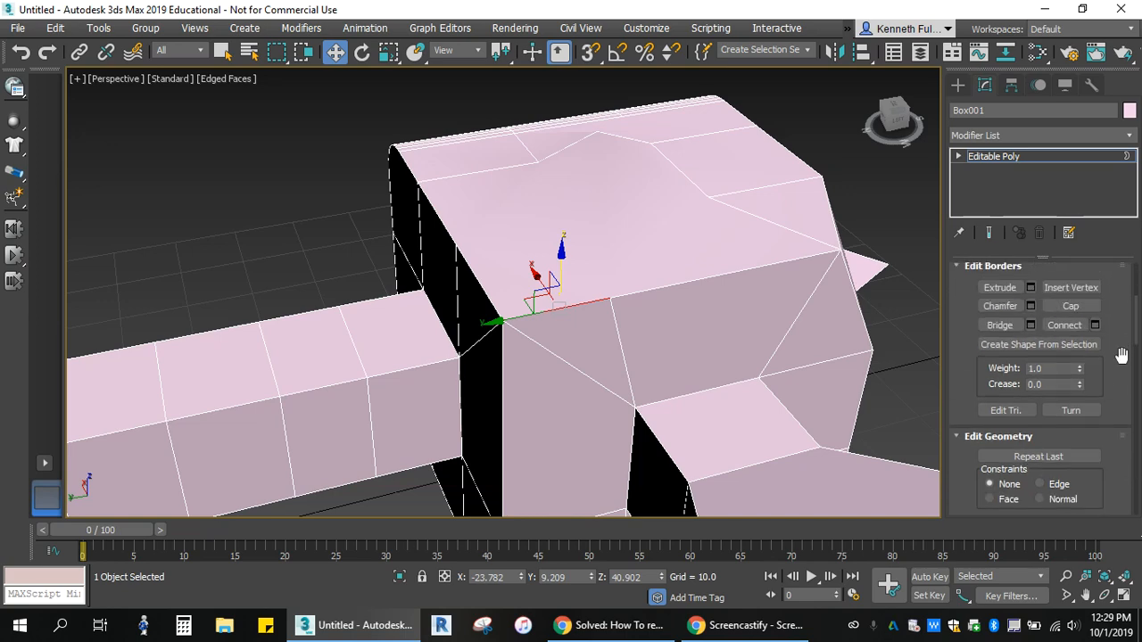
At polygon level, delete the arm's front-face polygon in the third segment from the main block.
middle_click_drag(478, 373, 713, 236)
left_click(438, 314)
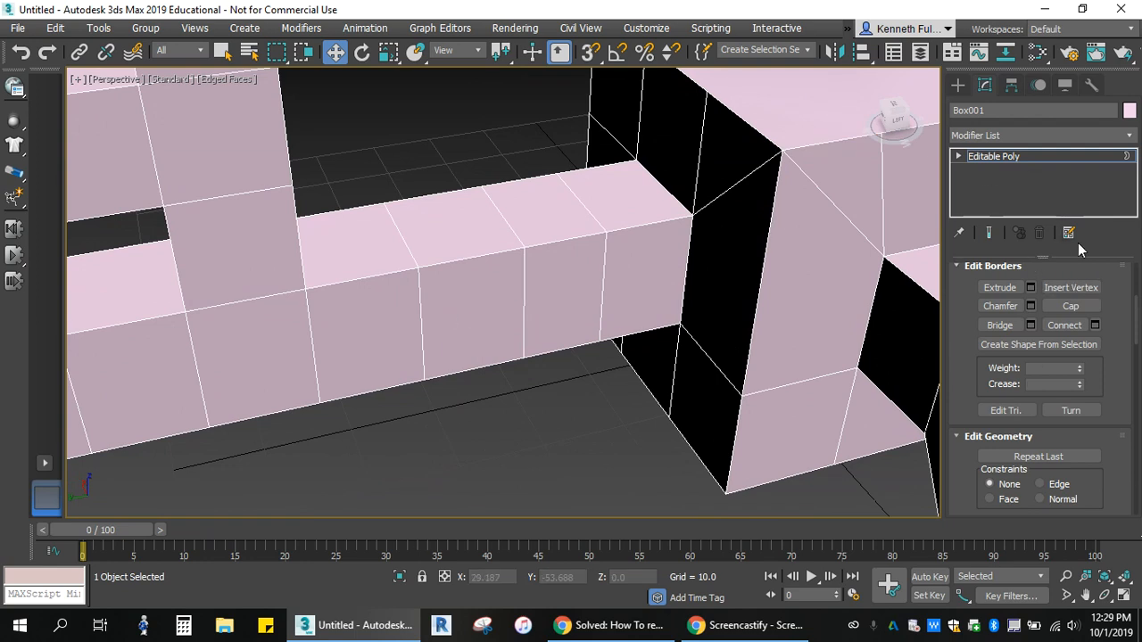
scroll(1120, 362, "up", 6)
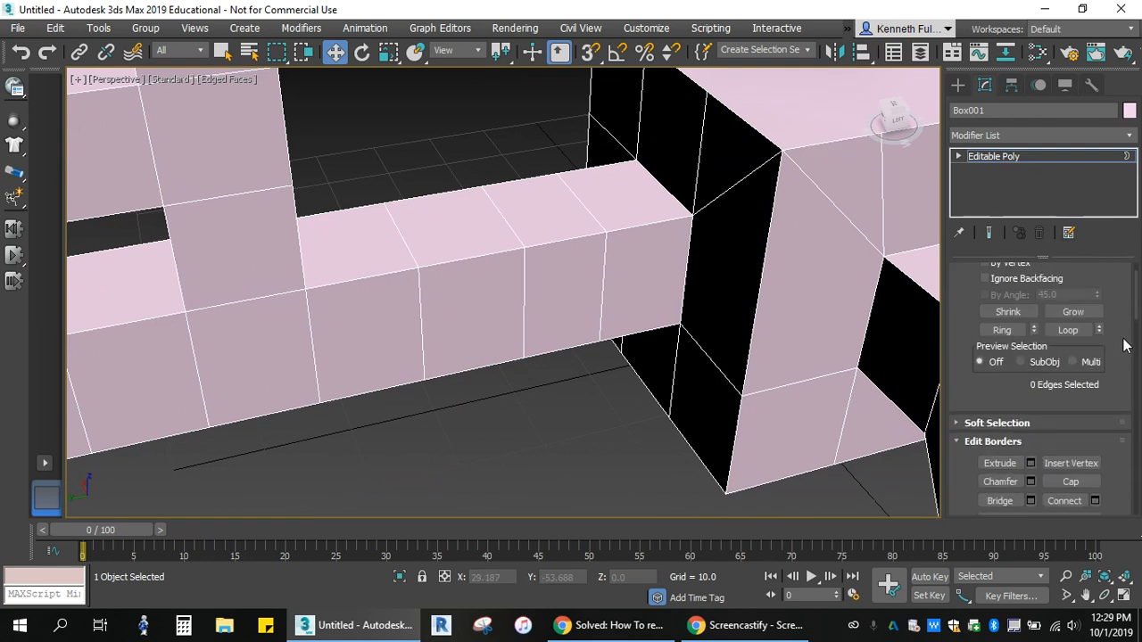
left_click(1058, 293)
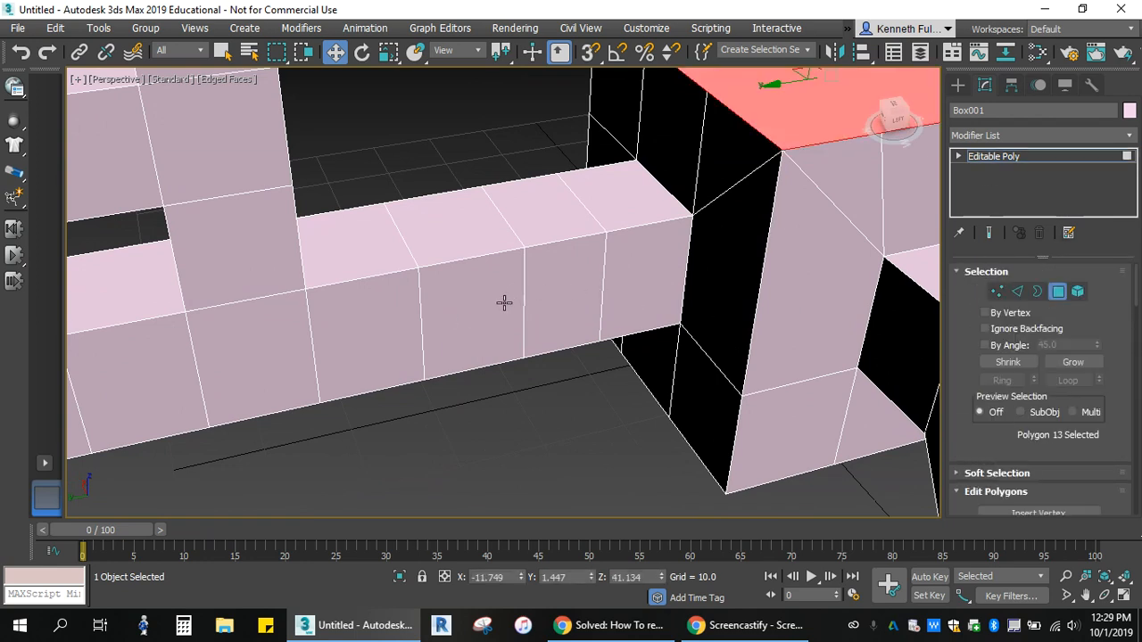
left_click(459, 312)
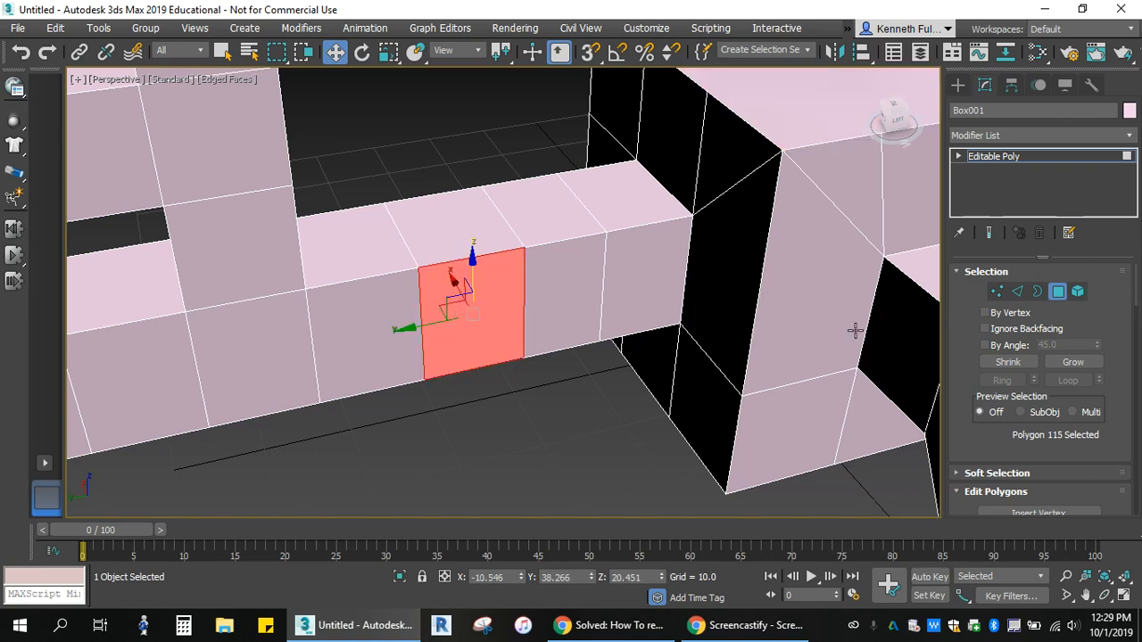
key("Delete")
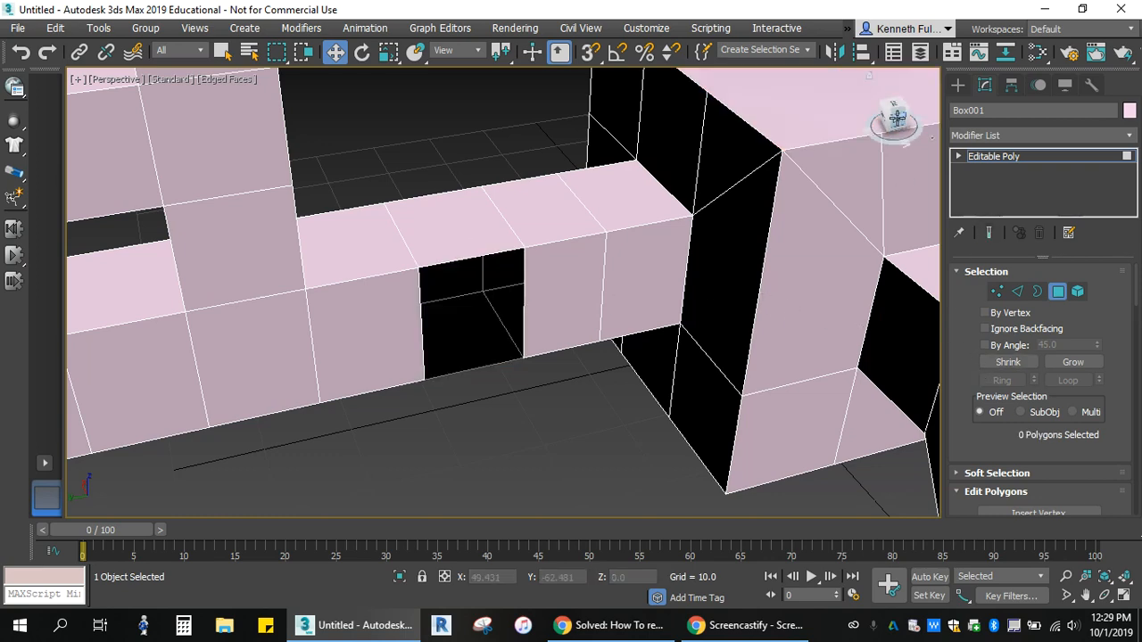
At border level, select the border of the hole in the arm and insert a vertex near the middle of each of its four edges.
left_click_drag(905, 120, 897, 117)
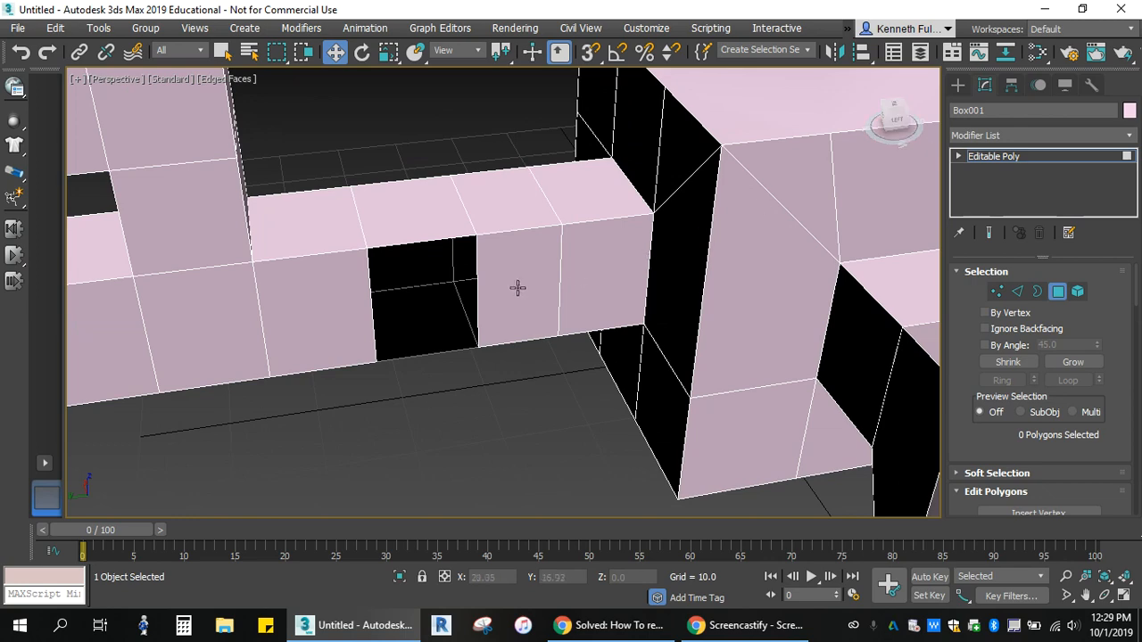
scroll(446, 325, "up", 2)
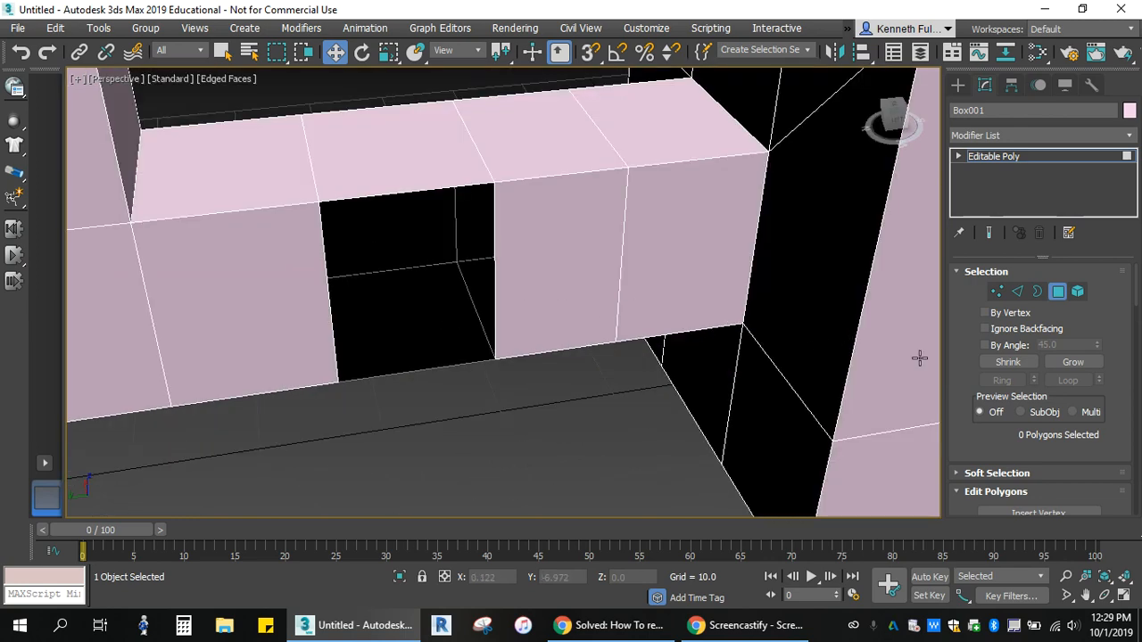
left_click(1037, 292)
left_click(445, 185)
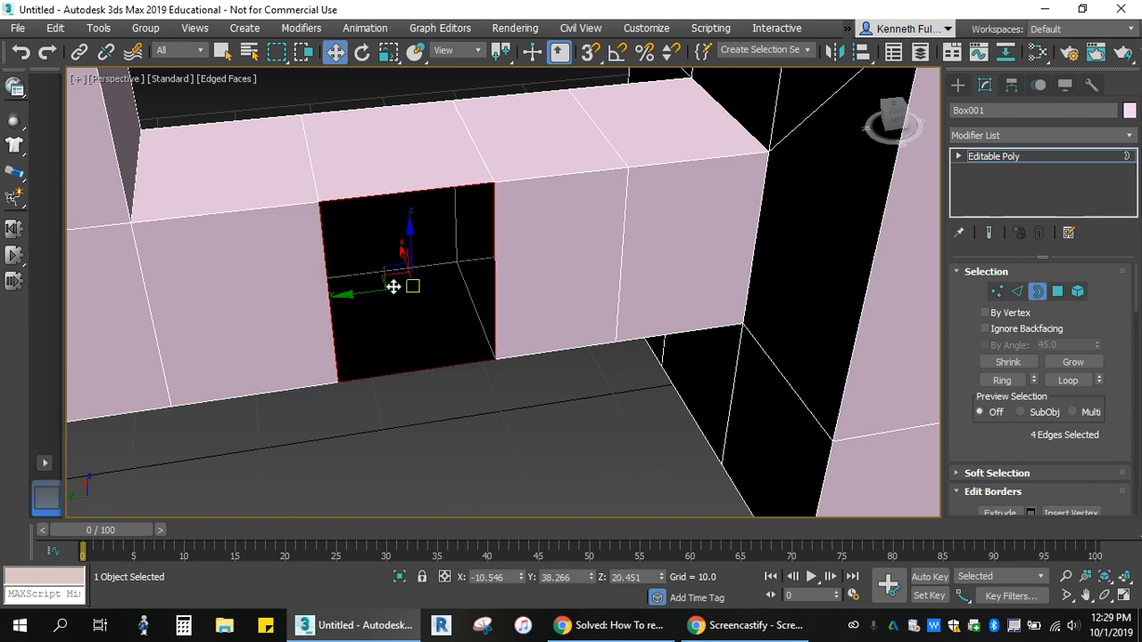
scroll(1122, 427, "down", 2)
scroll(1121, 426, "down", 2)
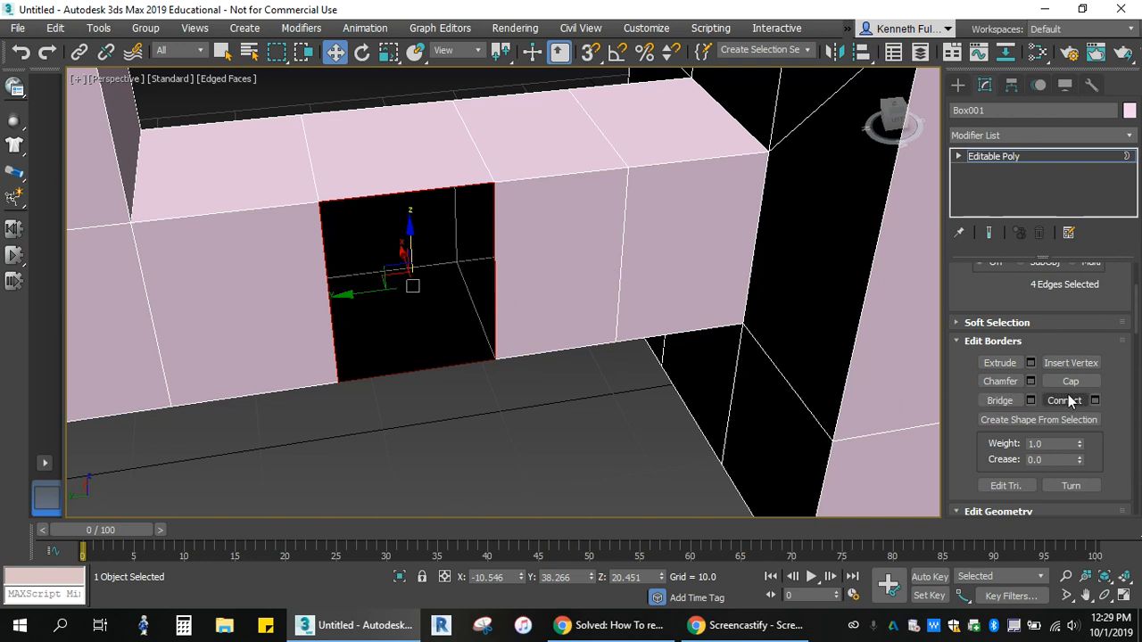
left_click(1068, 363)
left_click(408, 192)
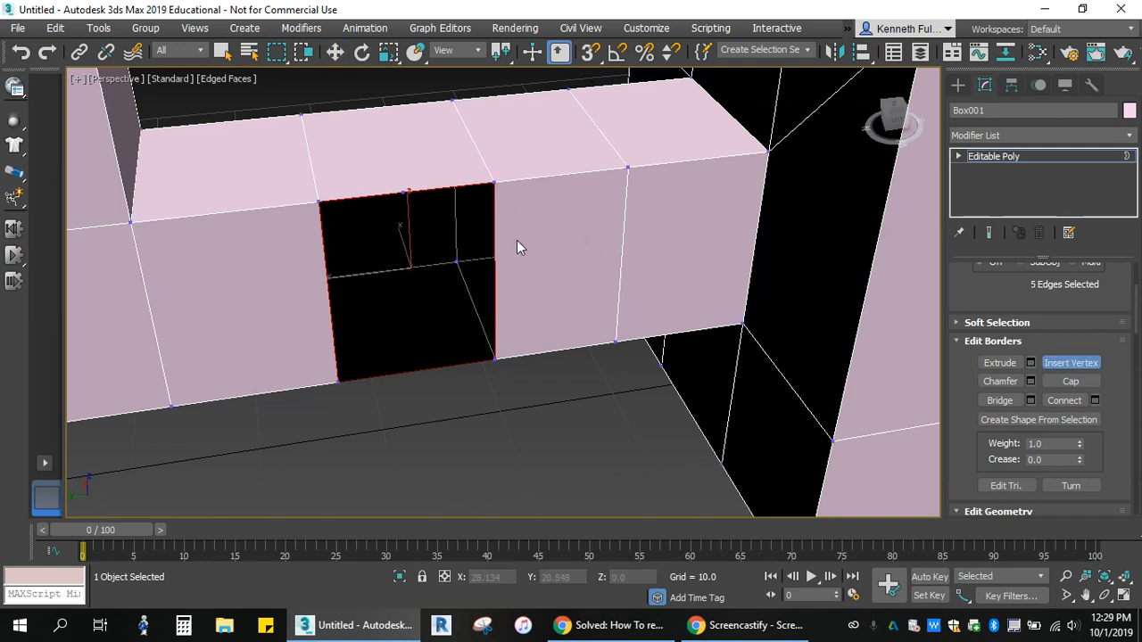
left_click(493, 268)
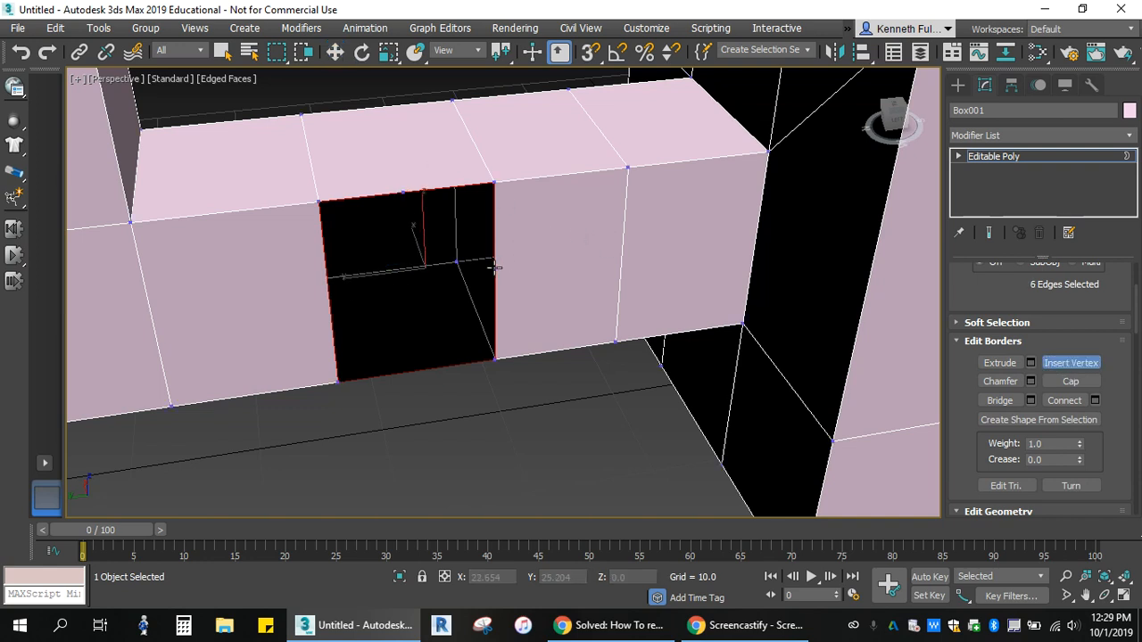
left_click(422, 371)
left_click(331, 299)
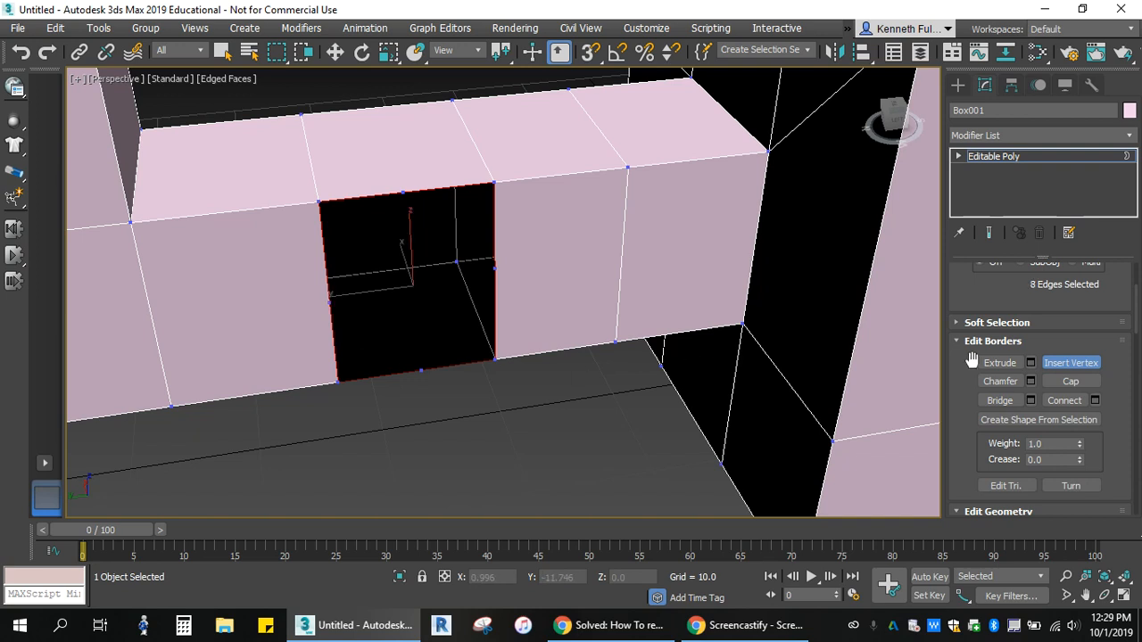
Chamfer the hole's border with an edge chamfer amount of 6.609 and 13 segments.
left_click(1030, 381)
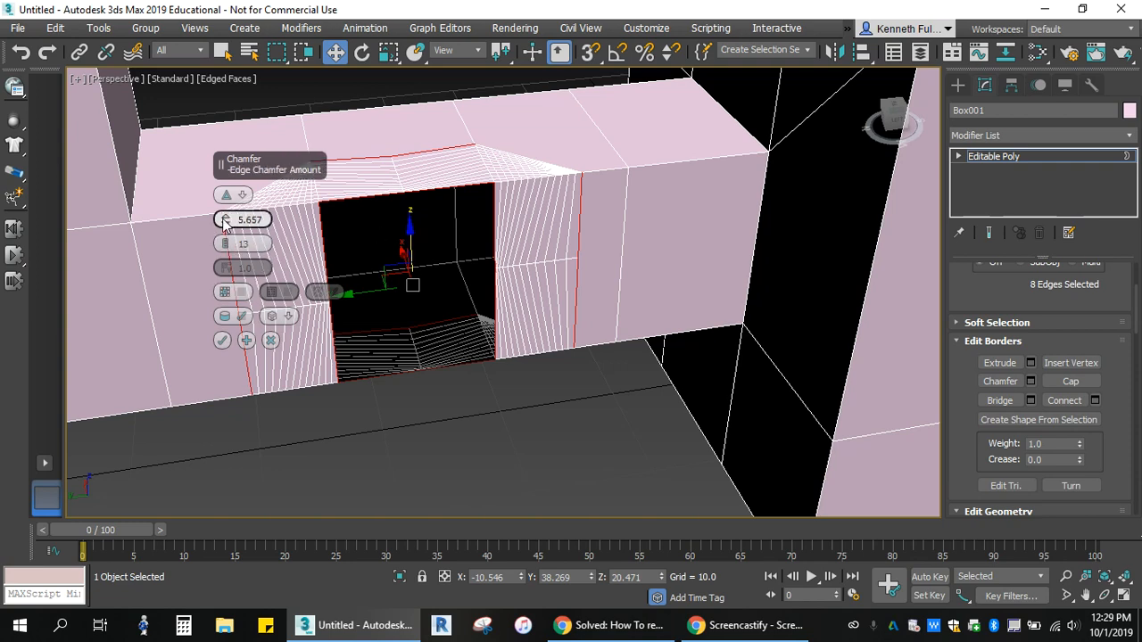
mouse_move(223, 220)
left_mouse_down()
mouse_move(242, 169)
mouse_move(230, 216)
left_mouse_up()
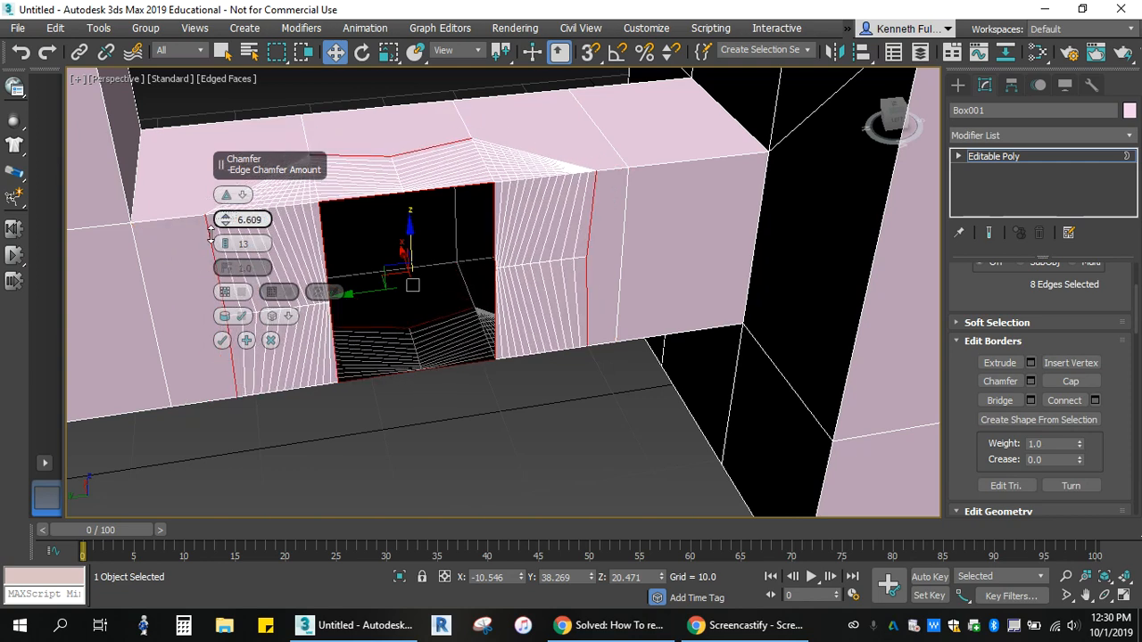
left_click(221, 340)
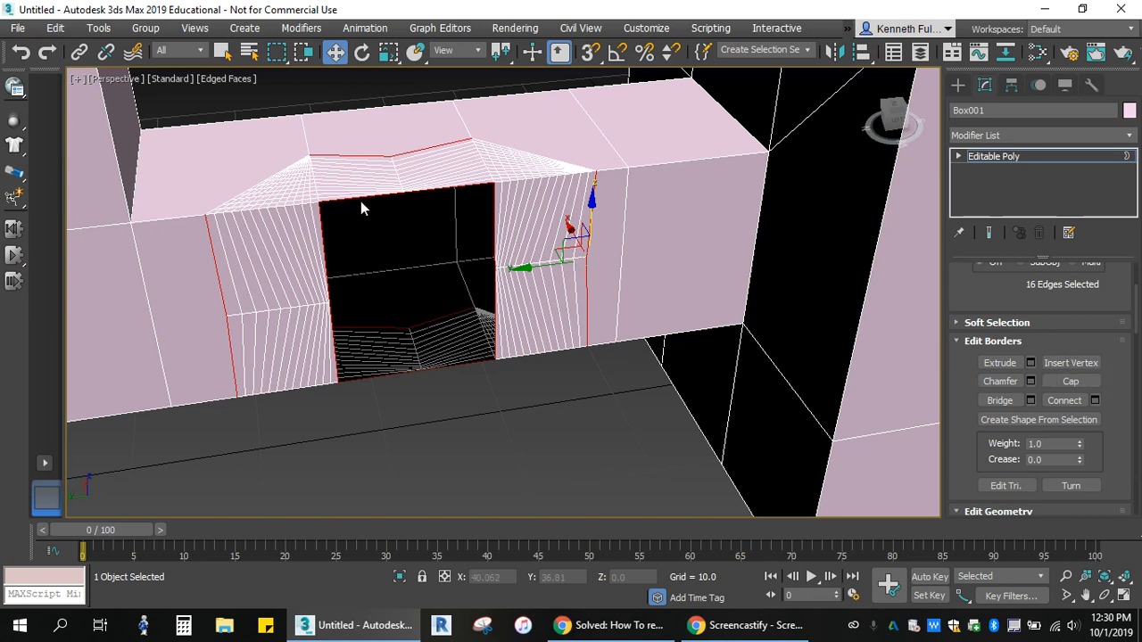
Reselect only the border around the hole in the arm and cap it.
left_click(413, 154)
left_click(384, 196)
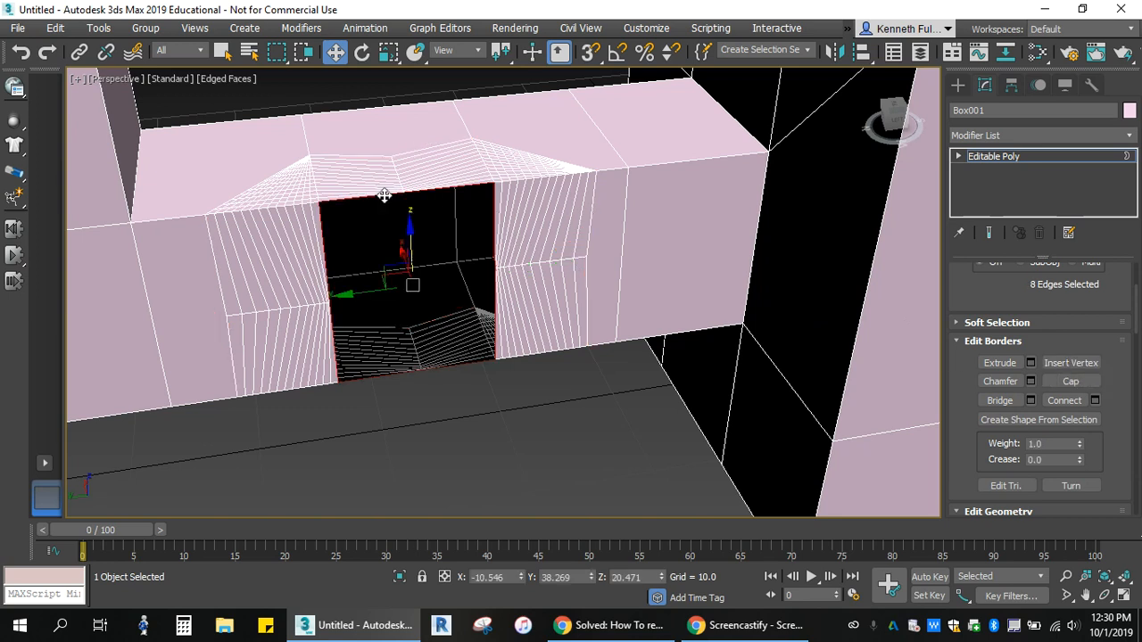
left_click(1070, 381)
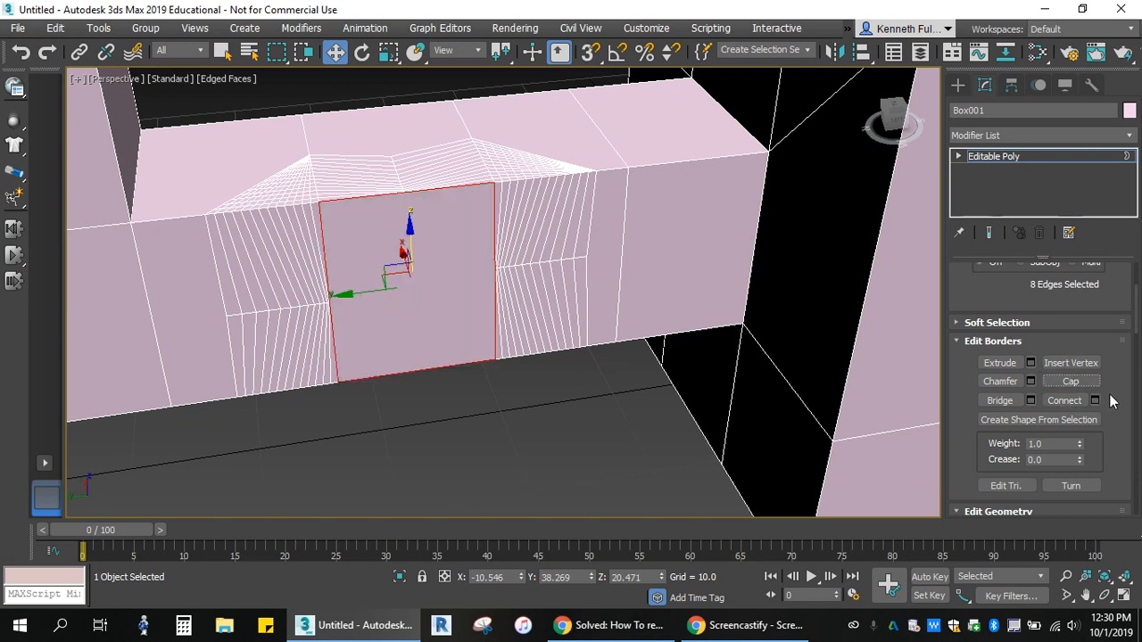
scroll(1111, 402, "down", 3)
scroll(1114, 402, "up", 6)
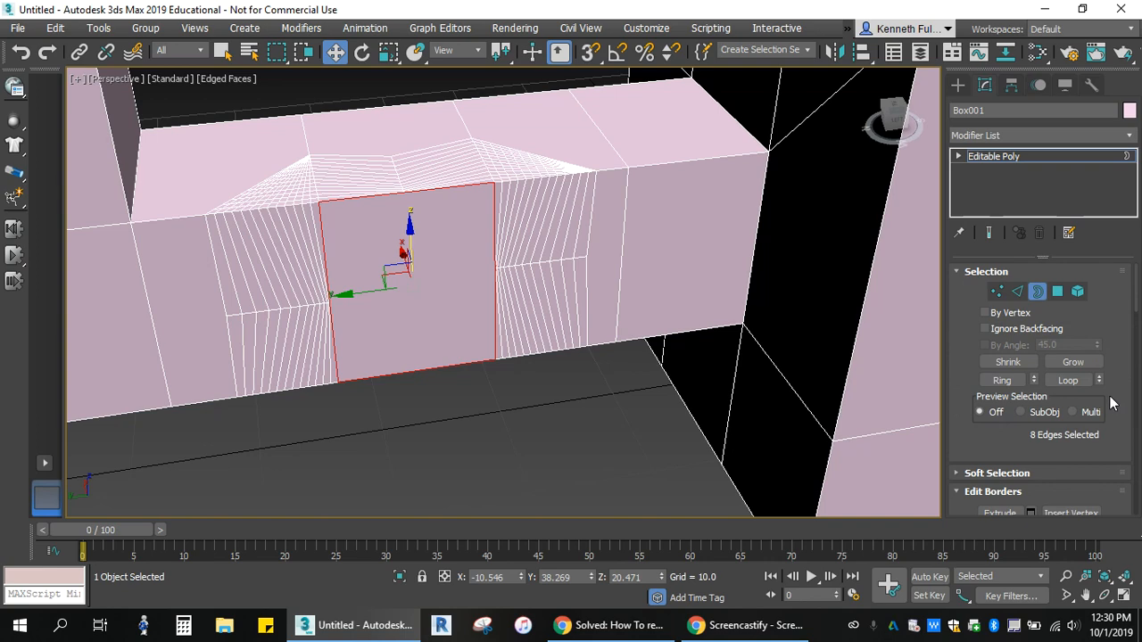
At edge level, select the front top edge of the upper crossbar between the two posts and extend the selection to its ring.
scroll(520, 334, "down", 6)
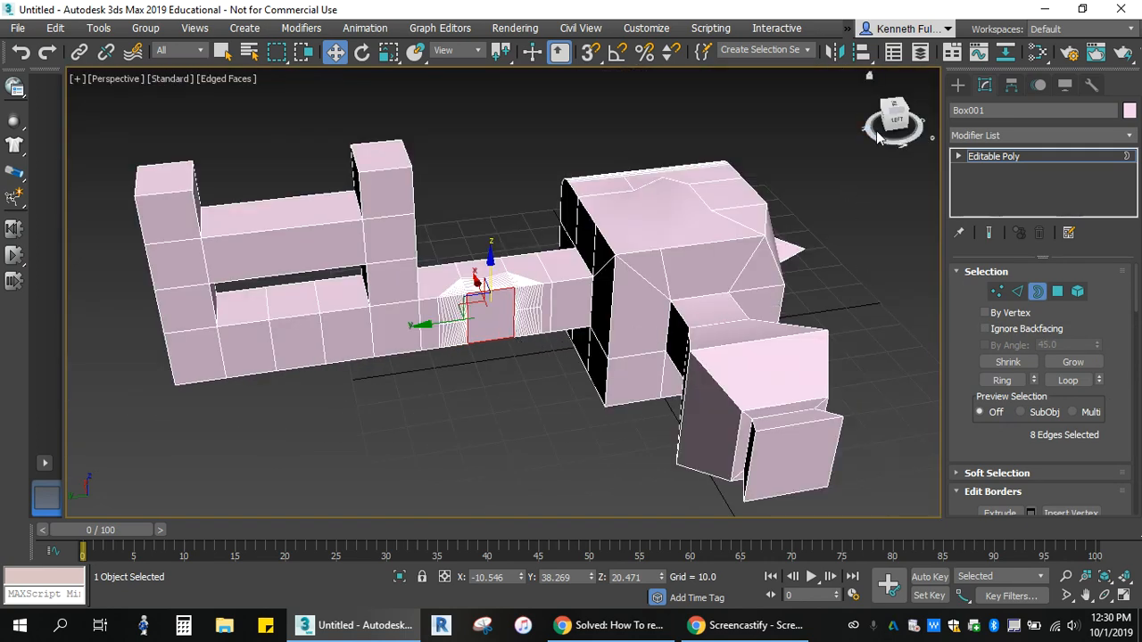
left_click_drag(892, 121, 869, 127)
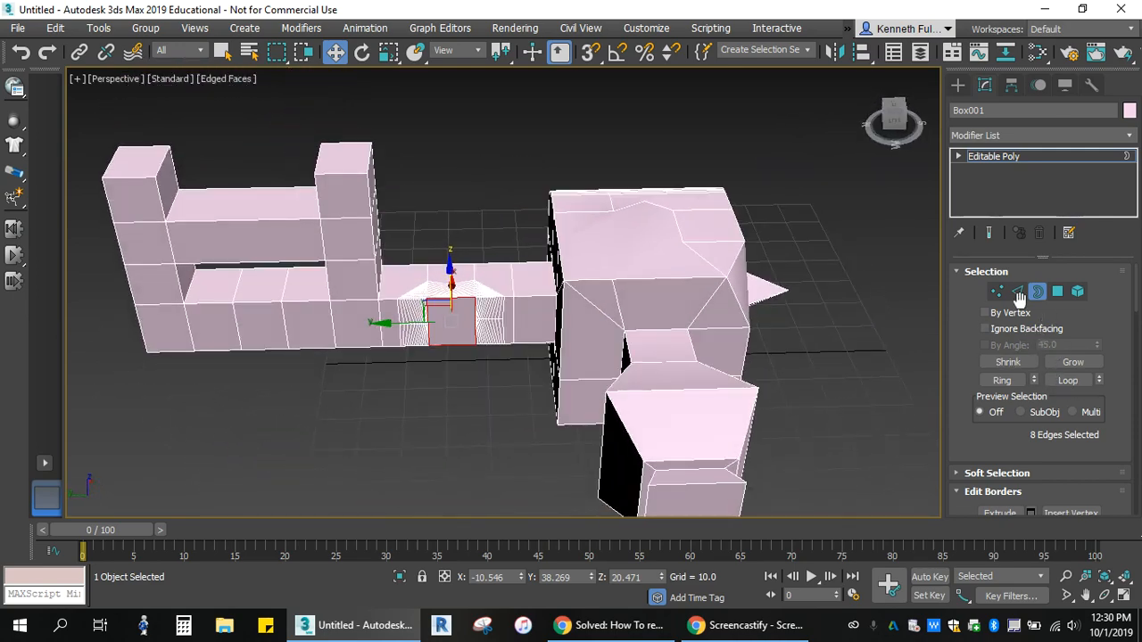
left_click(1018, 292)
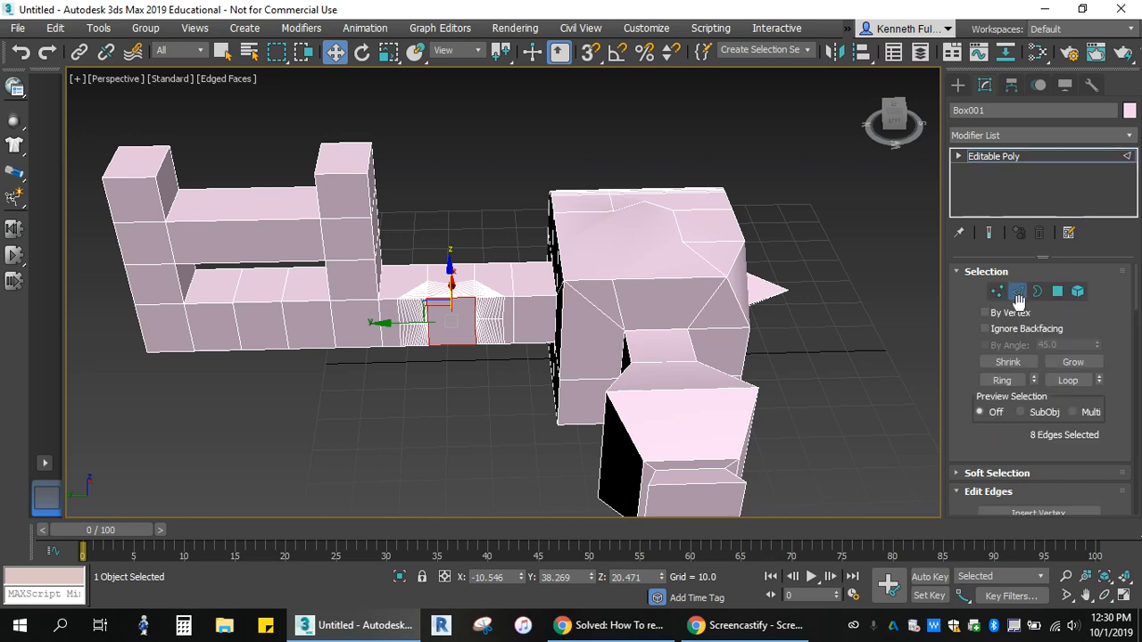
left_click(241, 221)
middle_click_drag(245, 296, 334, 316)
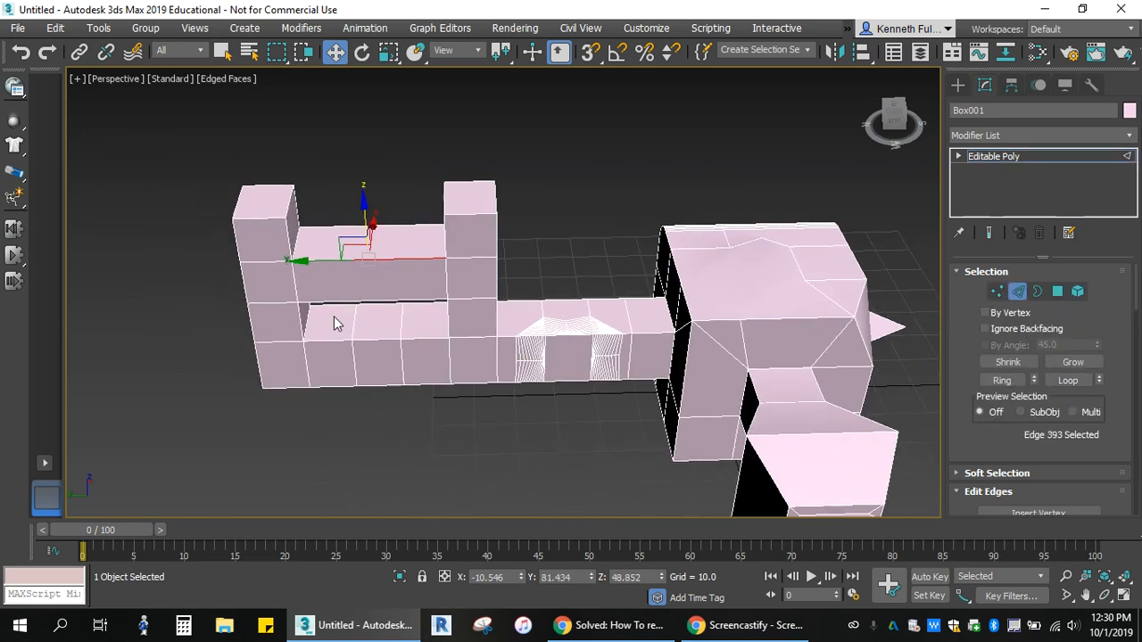
scroll(369, 261, "up", 5)
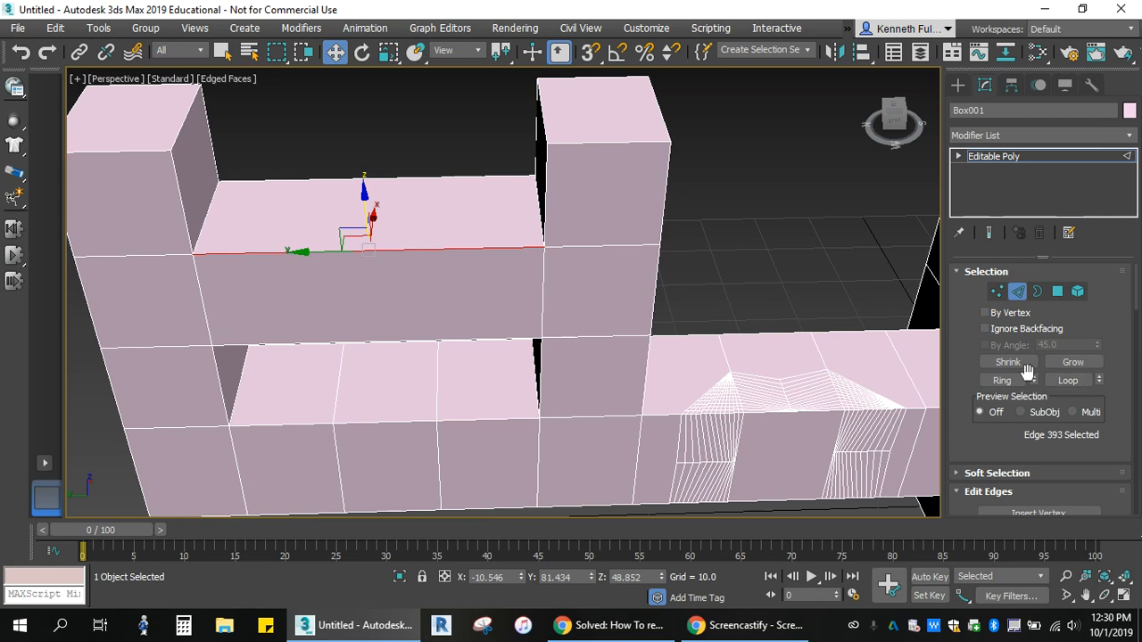
left_click(1002, 381)
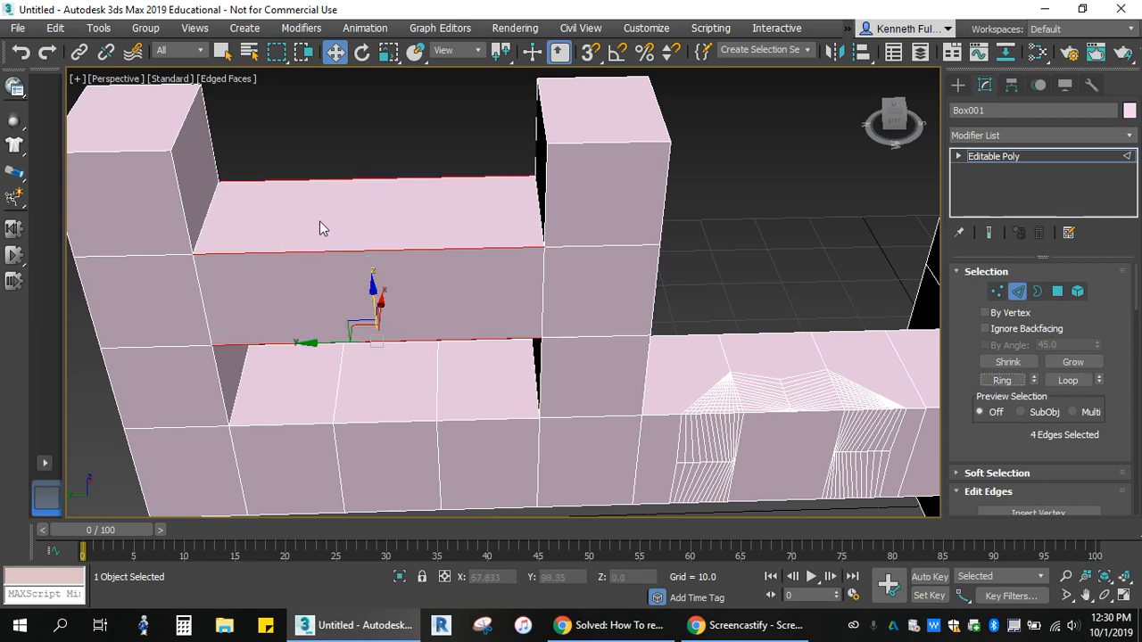
Replace the selection with the front top edge of the outer end post, extend it to its ring and inspect the post's lower edges.
left_click(406, 177)
left_click(295, 277)
middle_click_drag(294, 277, 389, 289)
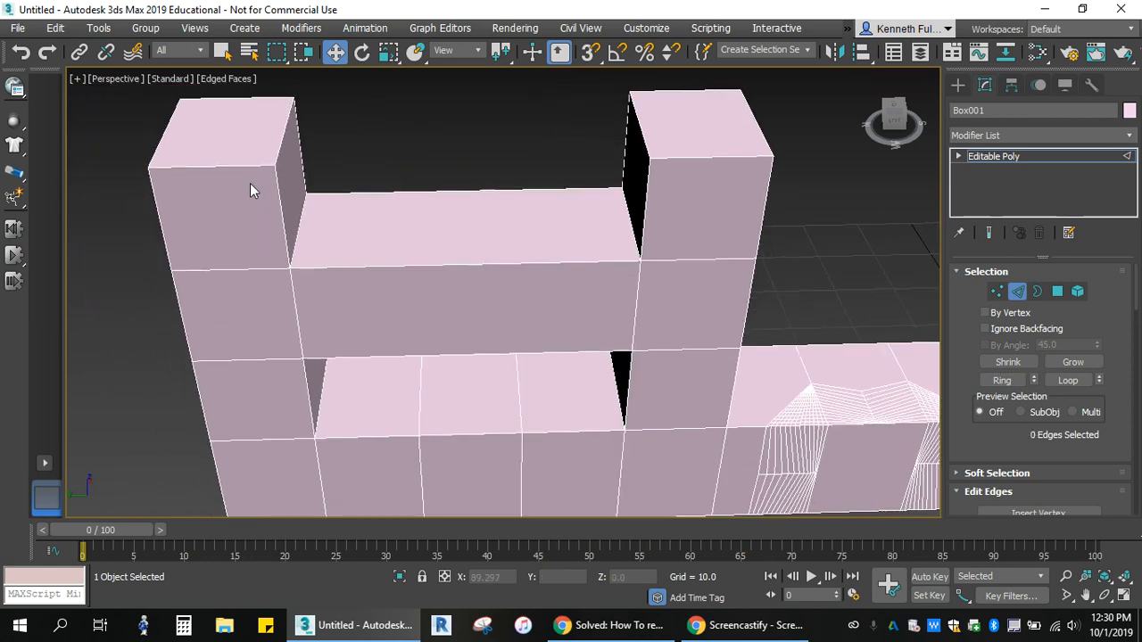
left_click(216, 167)
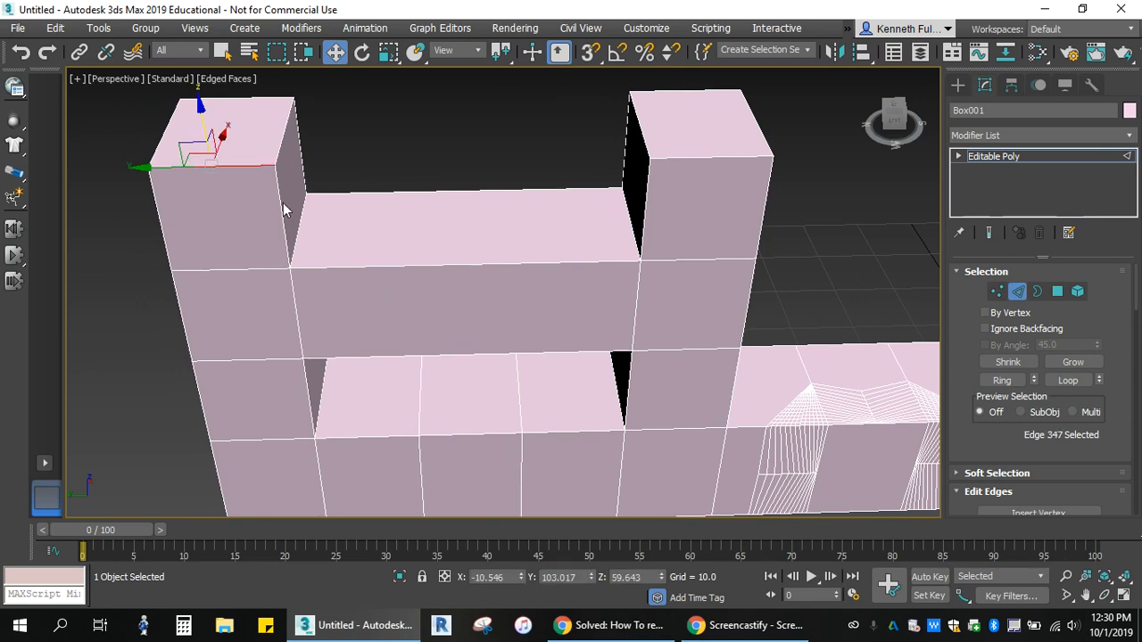
left_click(1002, 380)
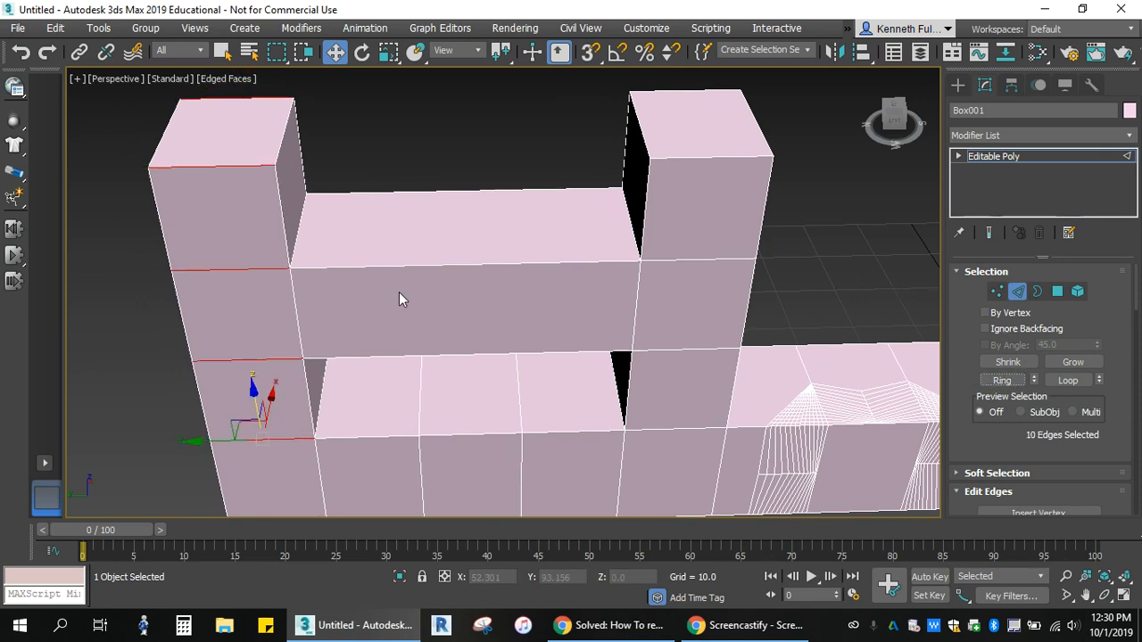
middle_click_drag(399, 292, 370, 87)
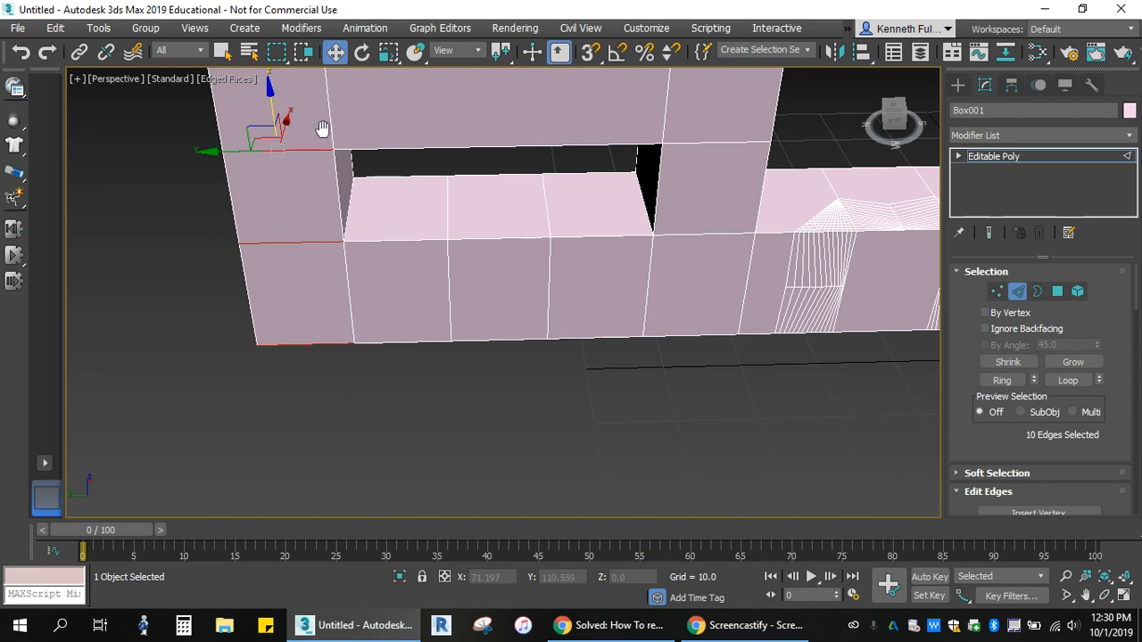
Select the front top edge of the upper crossbar between the two posts and apply Loop to the selection.
middle_click_drag(324, 122, 288, 365)
scroll(526, 273, "down", 5)
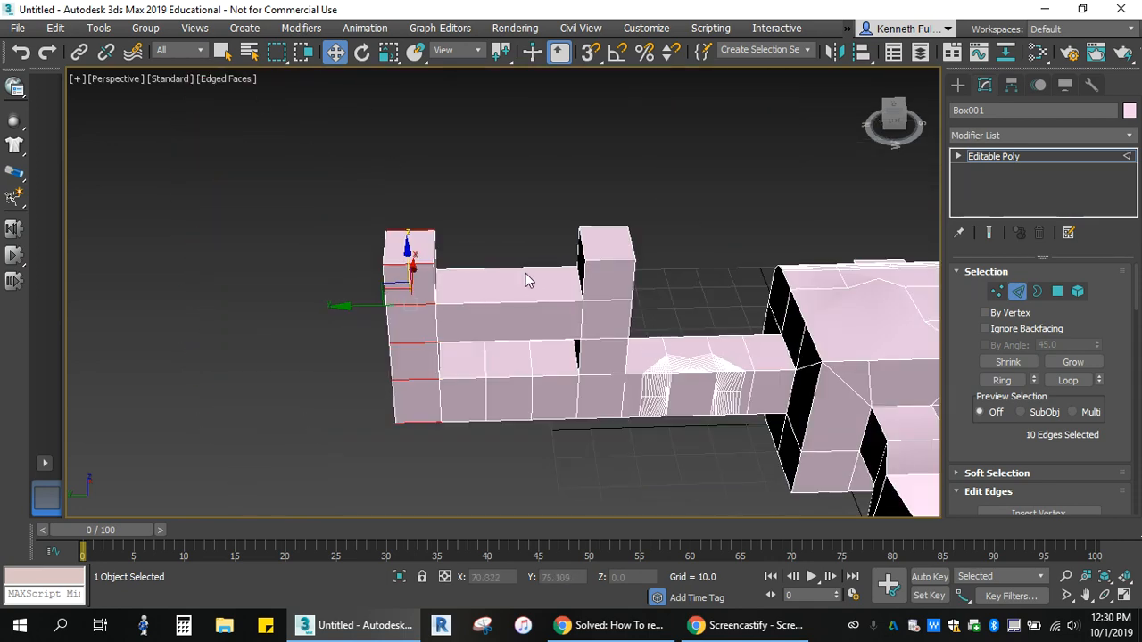
scroll(499, 248, "up", 5)
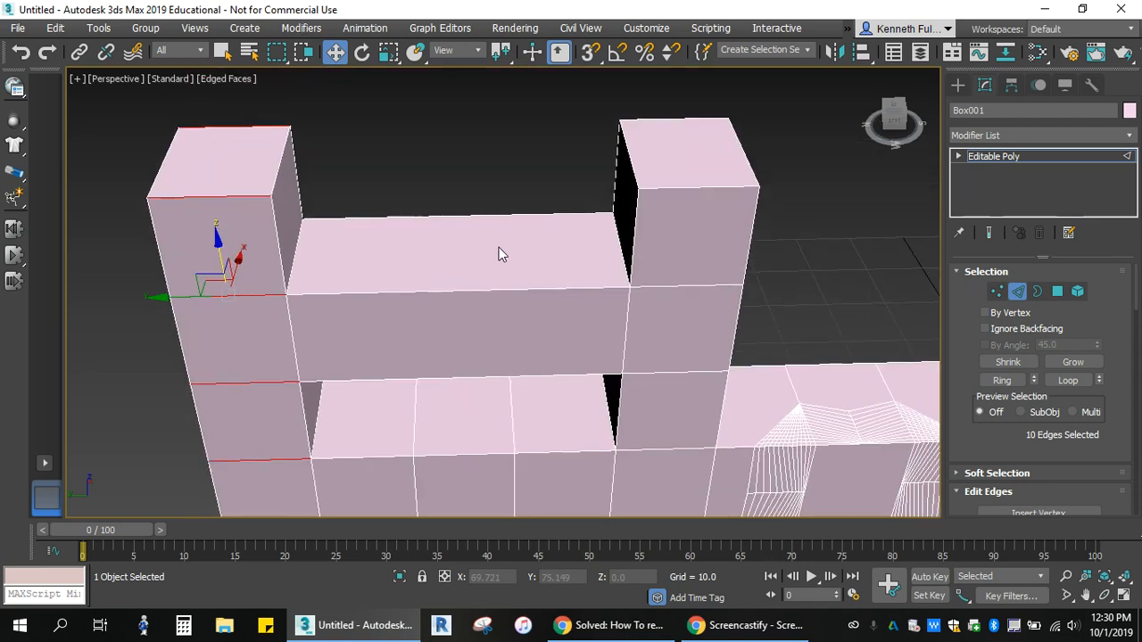
left_click(385, 293)
left_click(1068, 381)
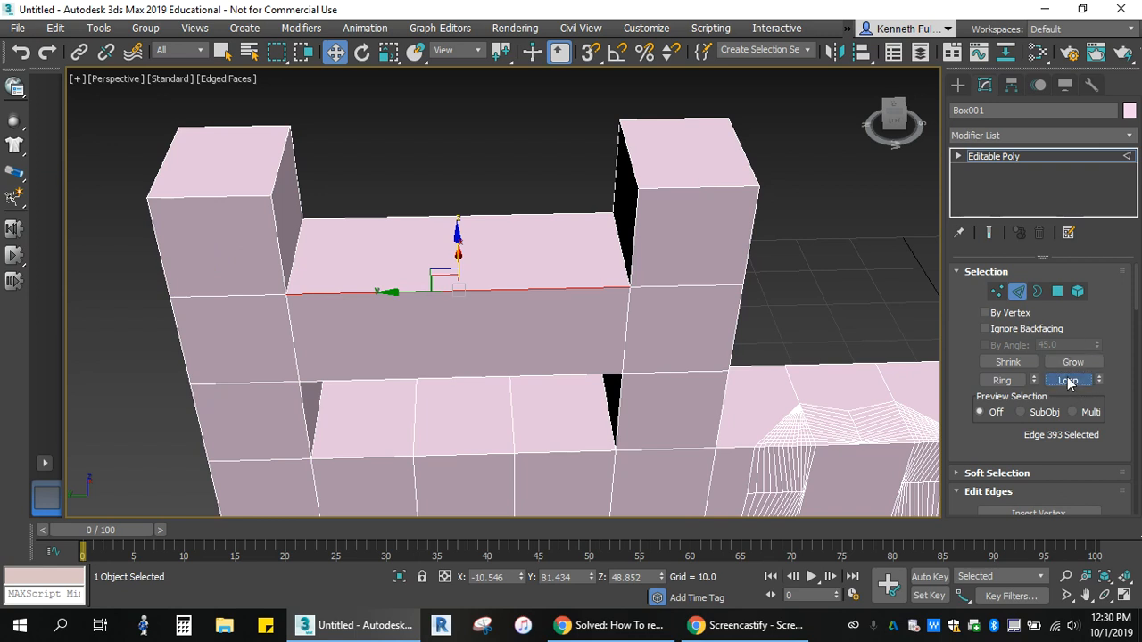
Replace the selection with the front top edge of the inner post and try to extend it to its loop.
left_click(705, 189)
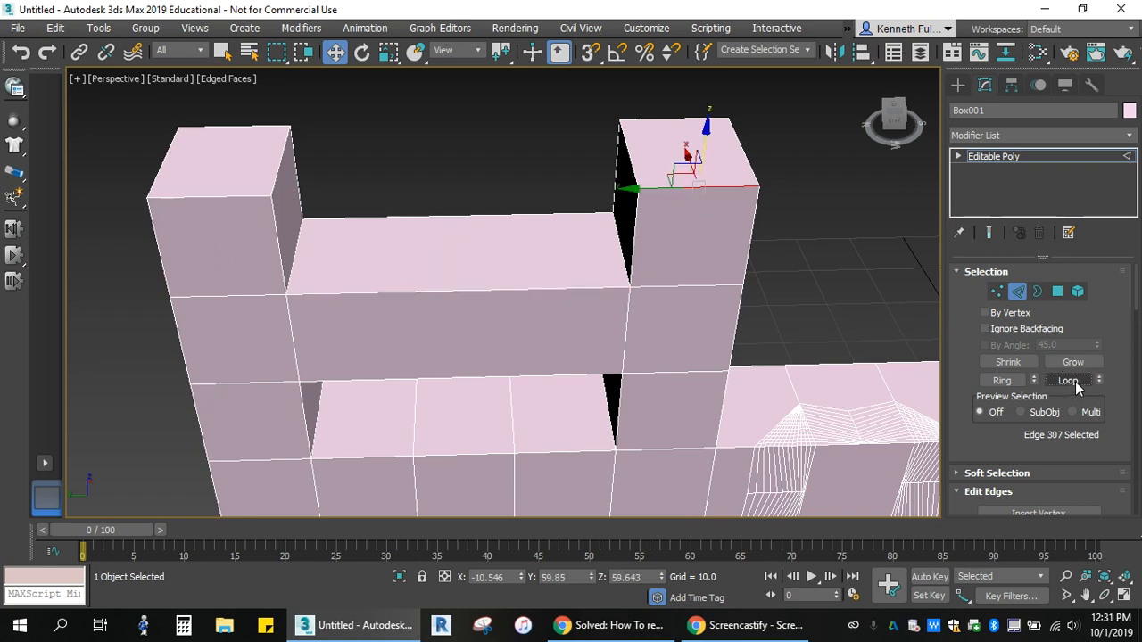
scroll(768, 354, "down", 5)
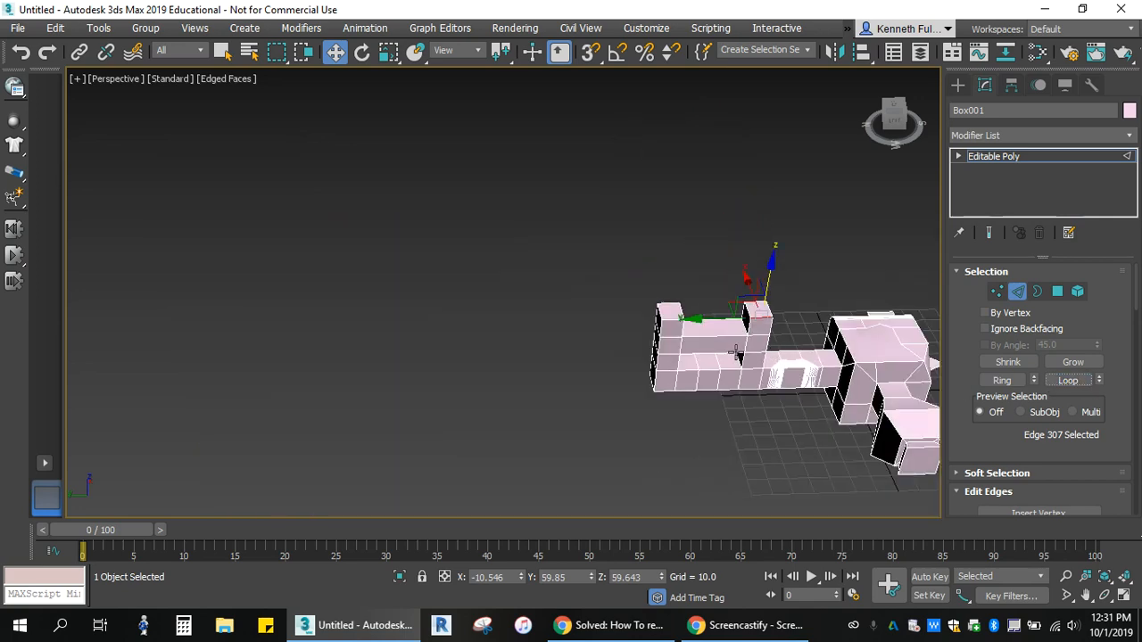
scroll(730, 339, "up", 5)
scroll(729, 343, "up", 2)
scroll(528, 311, "down", 4)
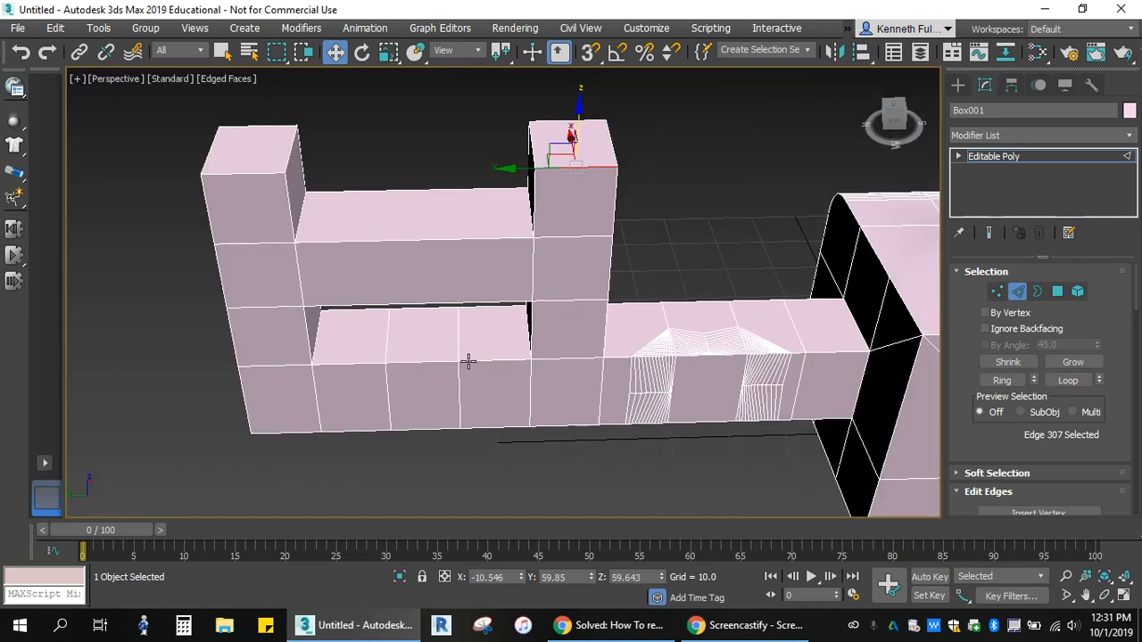
Select the vertical front edge of the lower arm nearest the inner post and extend it to its loop around the arm.
left_click(460, 388)
scroll(603, 334, "down", 3)
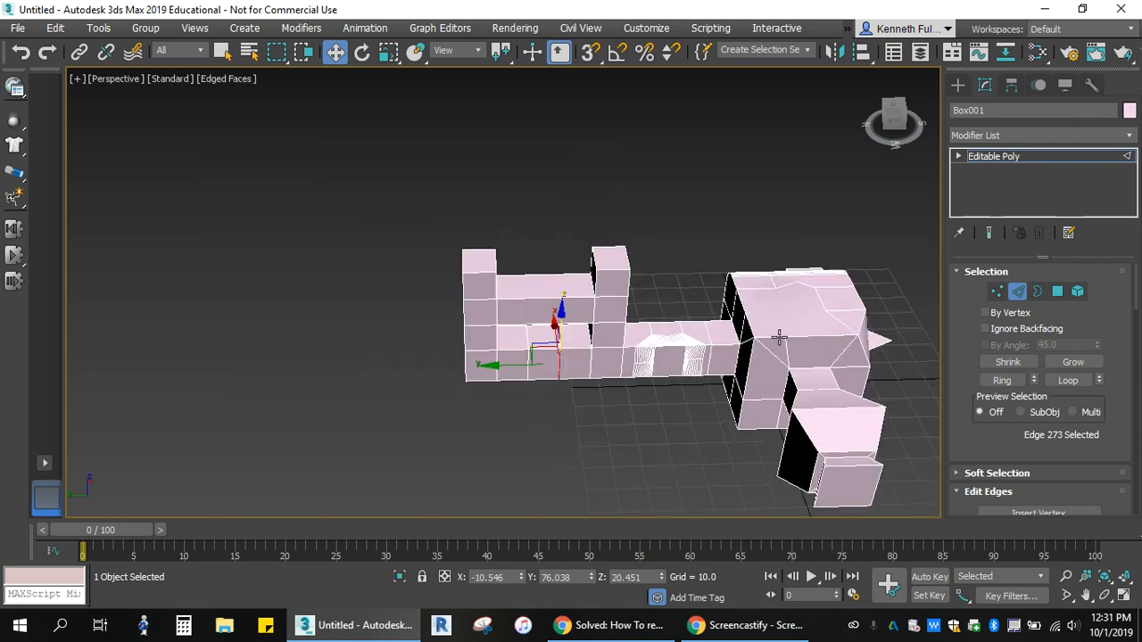
scroll(684, 347, "up", 5)
scroll(643, 256, "down", 2)
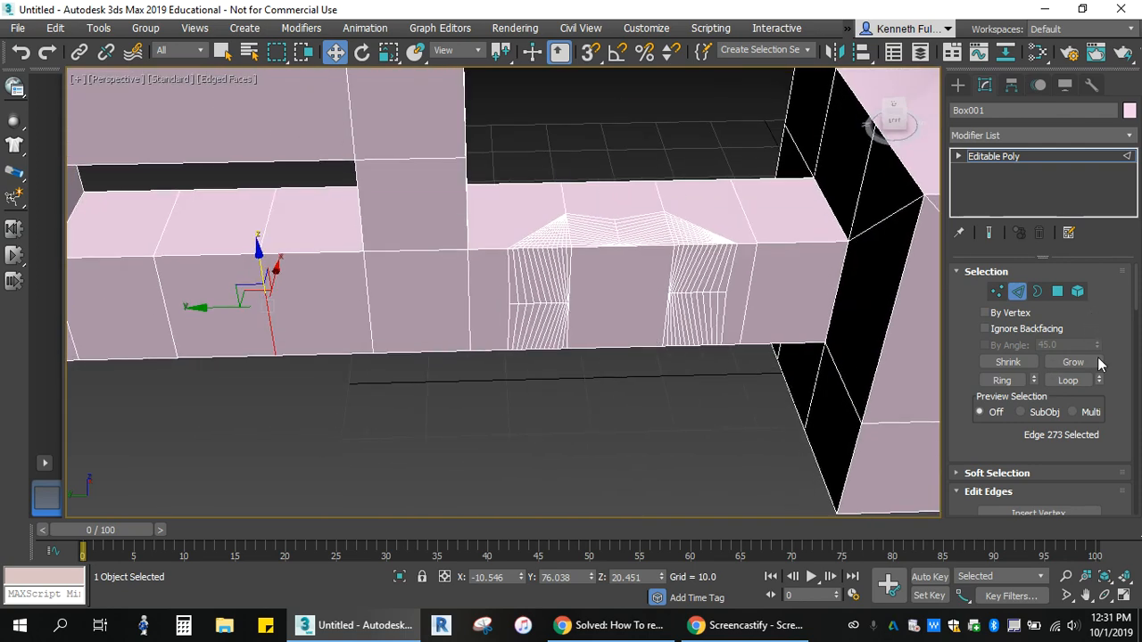
left_click(1074, 384)
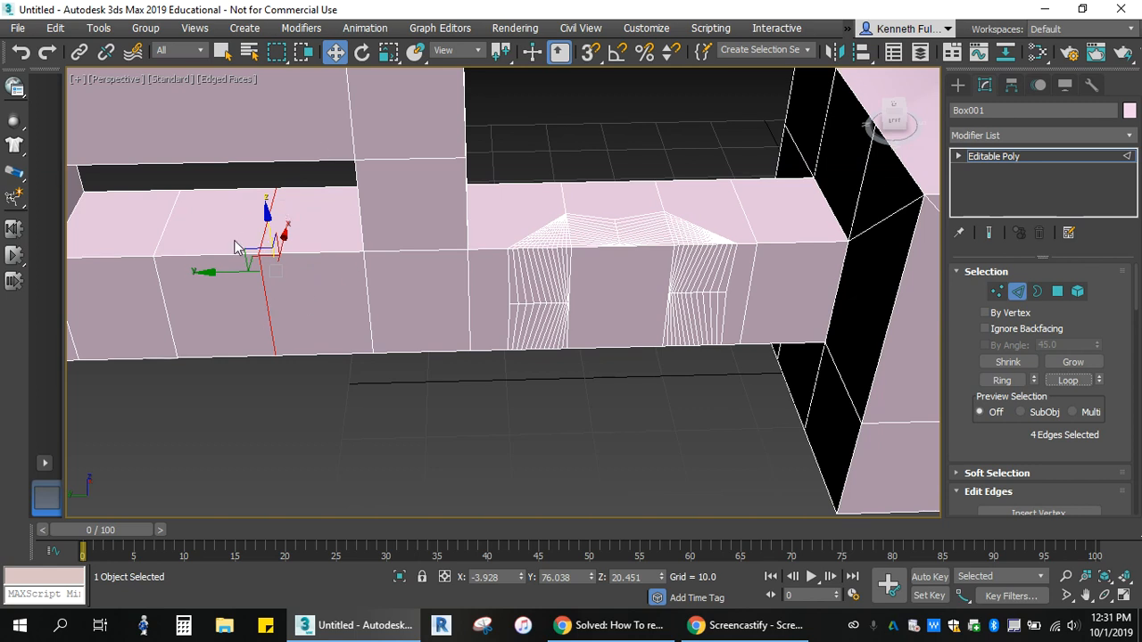
Select the vertical front edge where the upper crossbar meets the inner post and try to extend it to its loop.
scroll(411, 179, "down", 5)
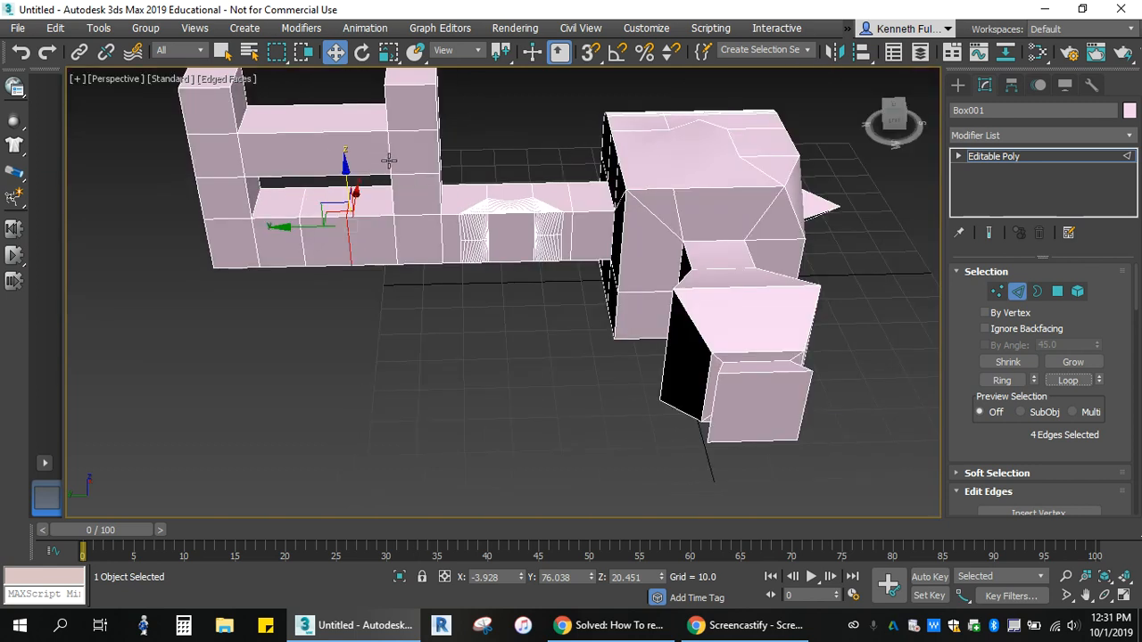
left_click(390, 161)
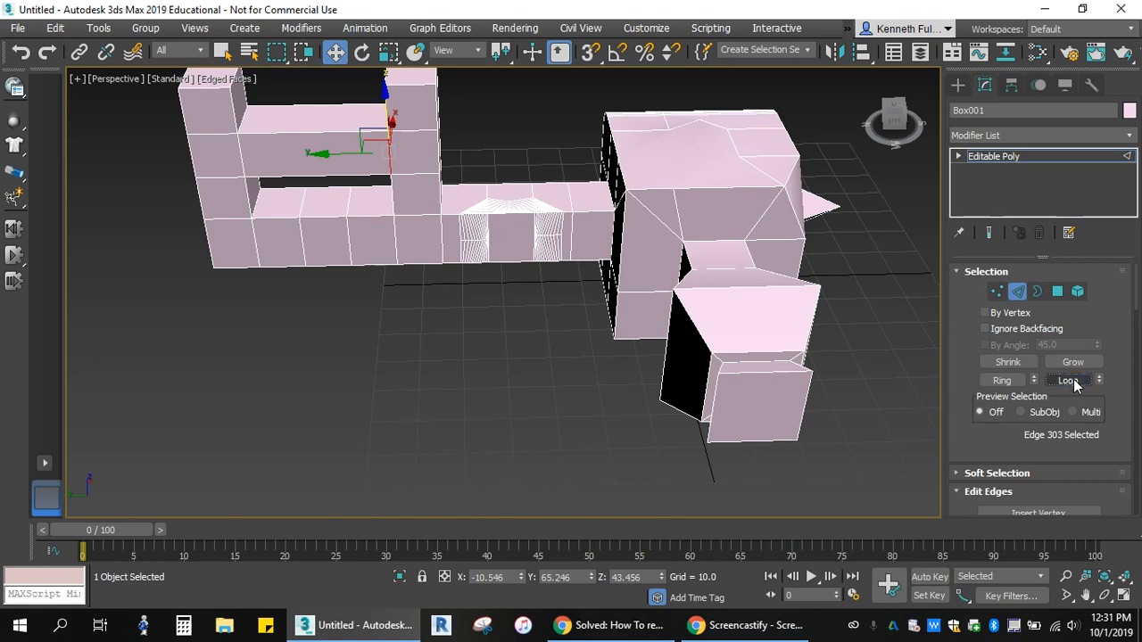
middle_click_drag(403, 123, 452, 165)
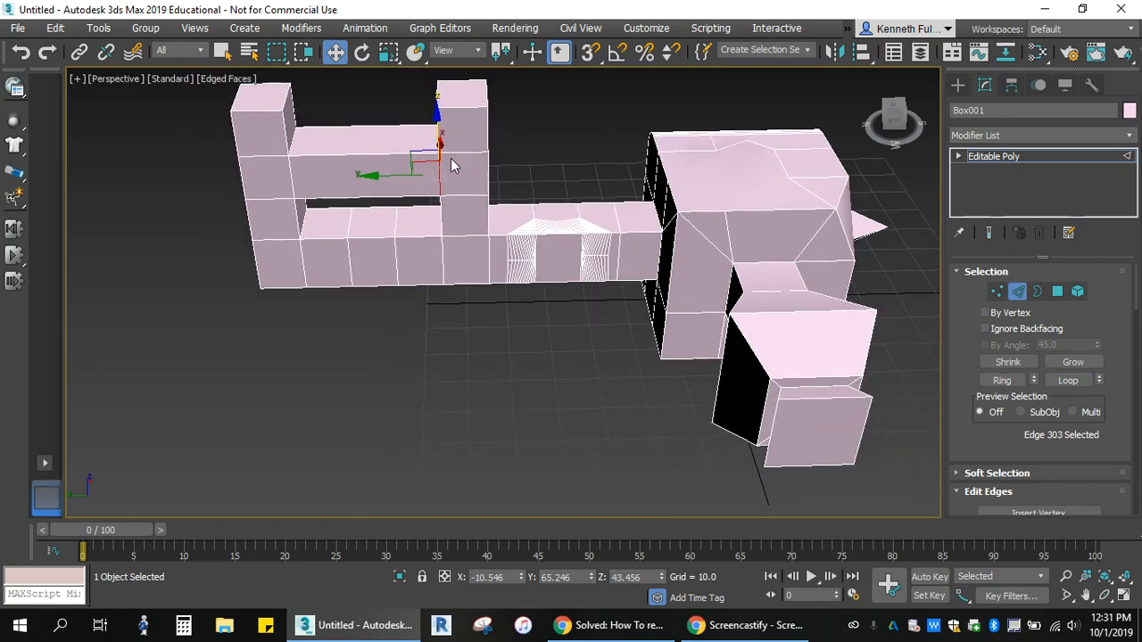
scroll(723, 209, "down", 2)
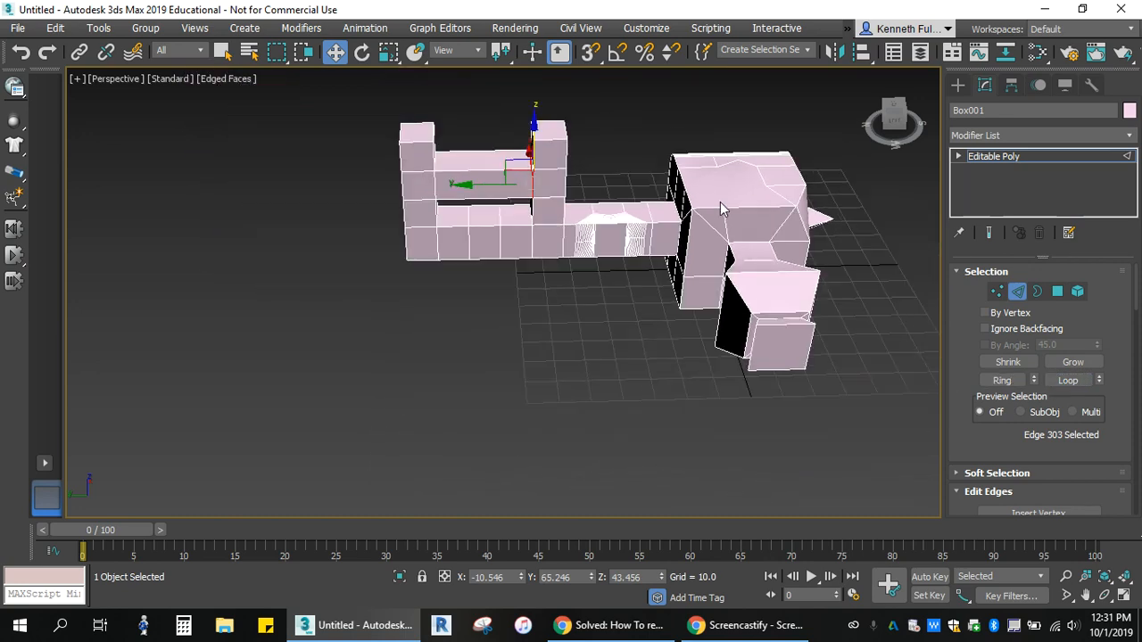
scroll(723, 207, "up", 2)
Select the protruding block's top edge nearest the main body, extend it to its loop, try scaling the loop and clear the selection.
left_click(825, 314)
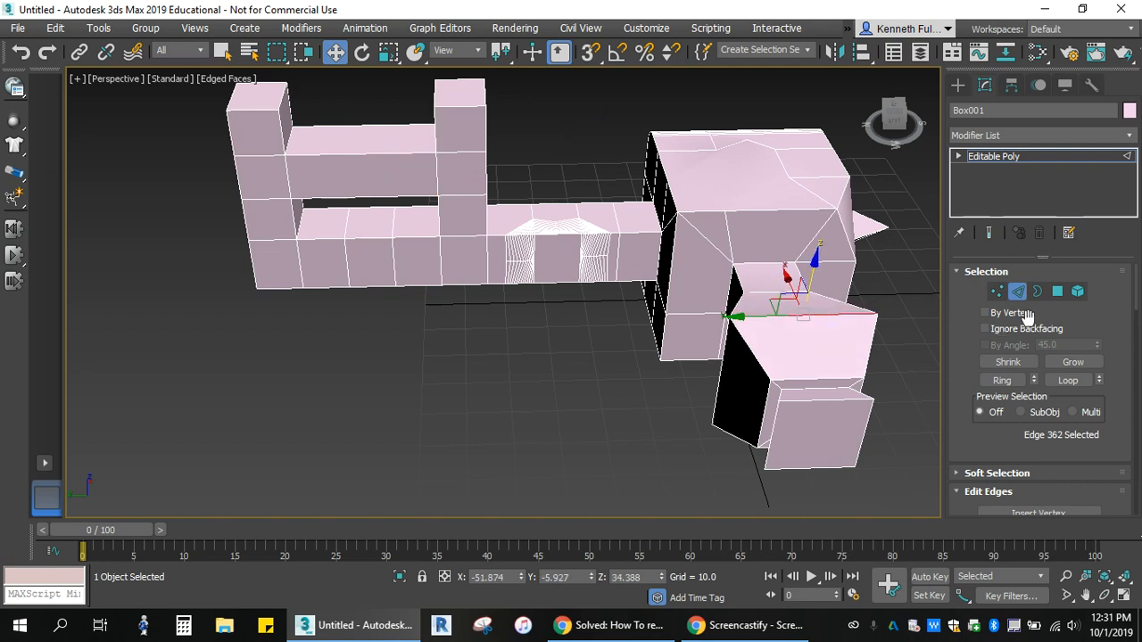
left_click(1075, 380)
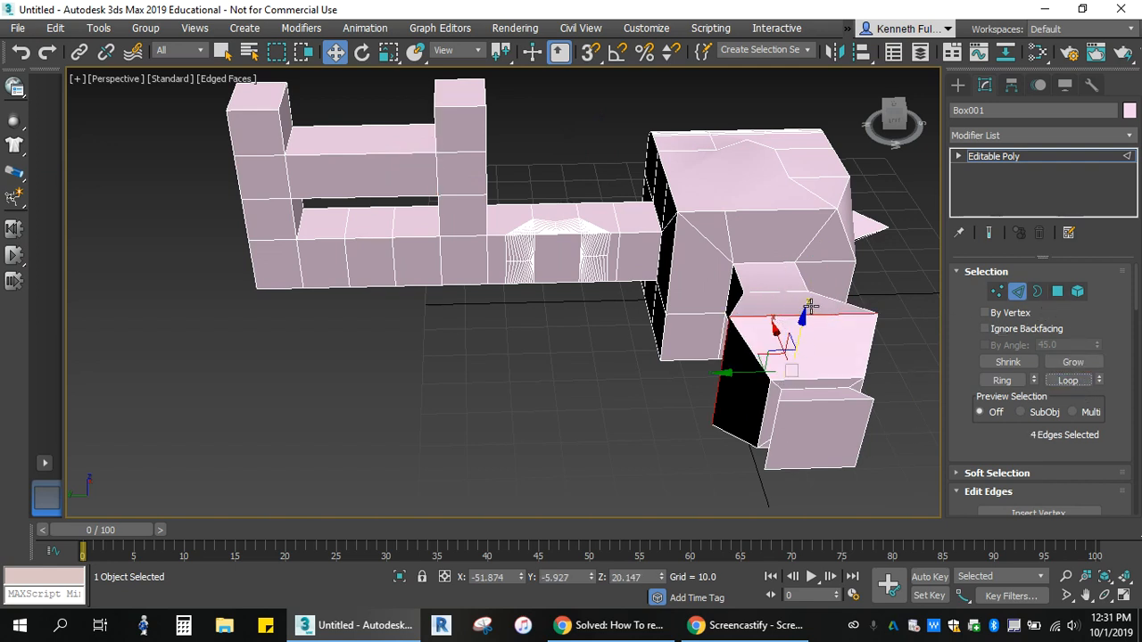
key("e")
key("r")
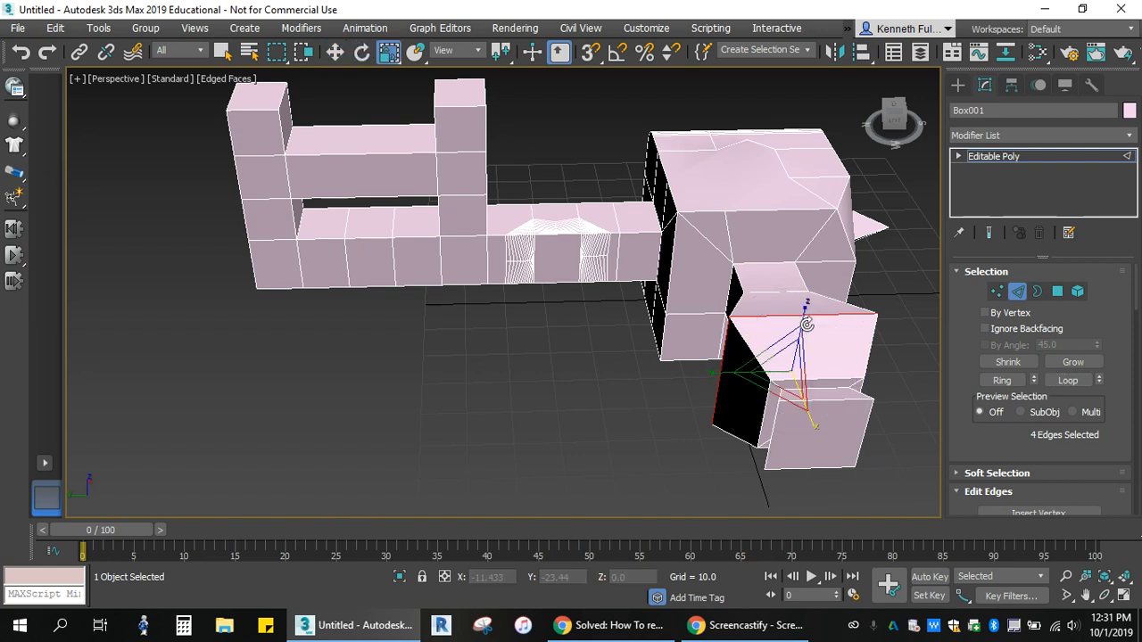
mouse_move(790, 362)
left_mouse_down()
mouse_move(793, 331)
mouse_move(794, 370)
left_mouse_up()
left_click(897, 292)
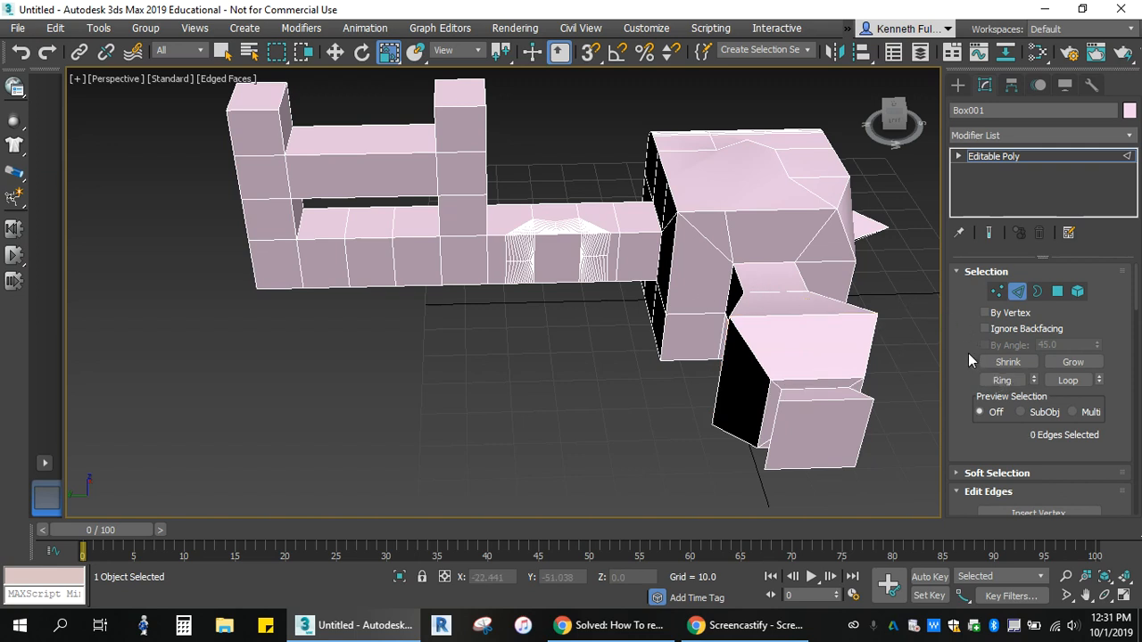
Switch to element level and select the entire connected mesh.
scroll(968, 353, "down", 3)
scroll(968, 353, "up", 3)
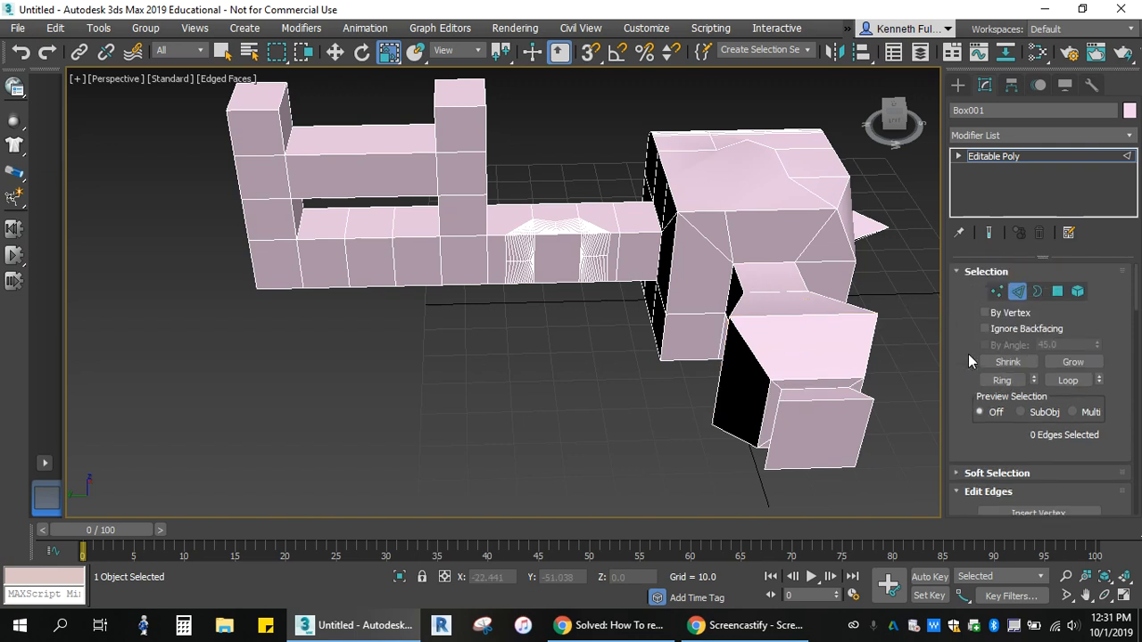
left_click(1078, 292)
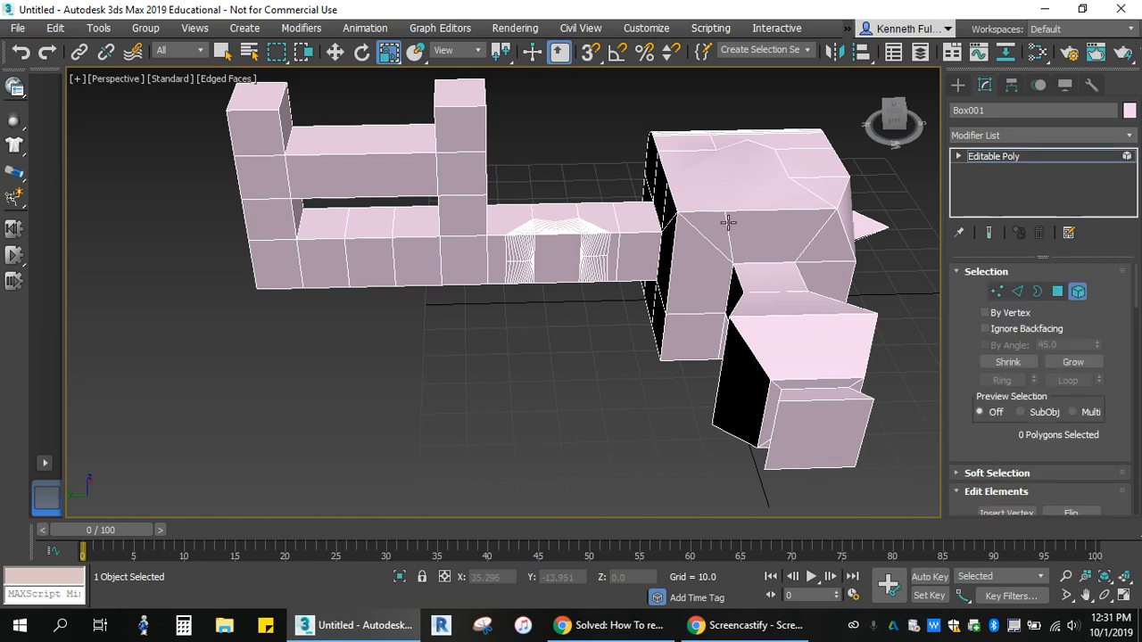
left_click(728, 216)
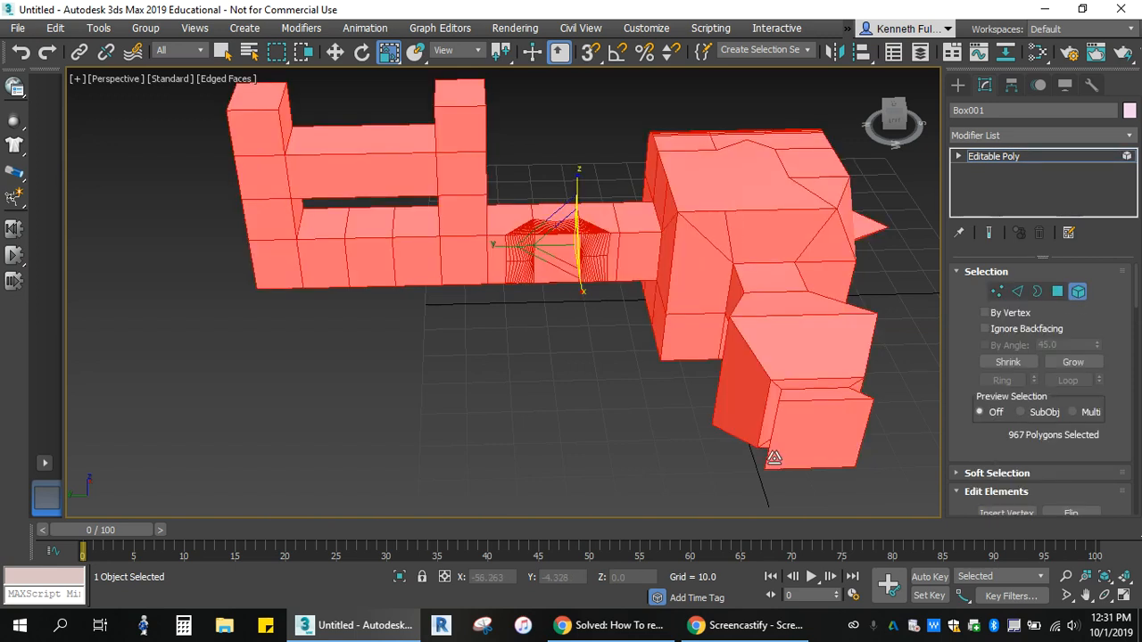
Insert a vertex in the middle of each of the five outermost front faces along the lower arm.
scroll(971, 341, "down", 3)
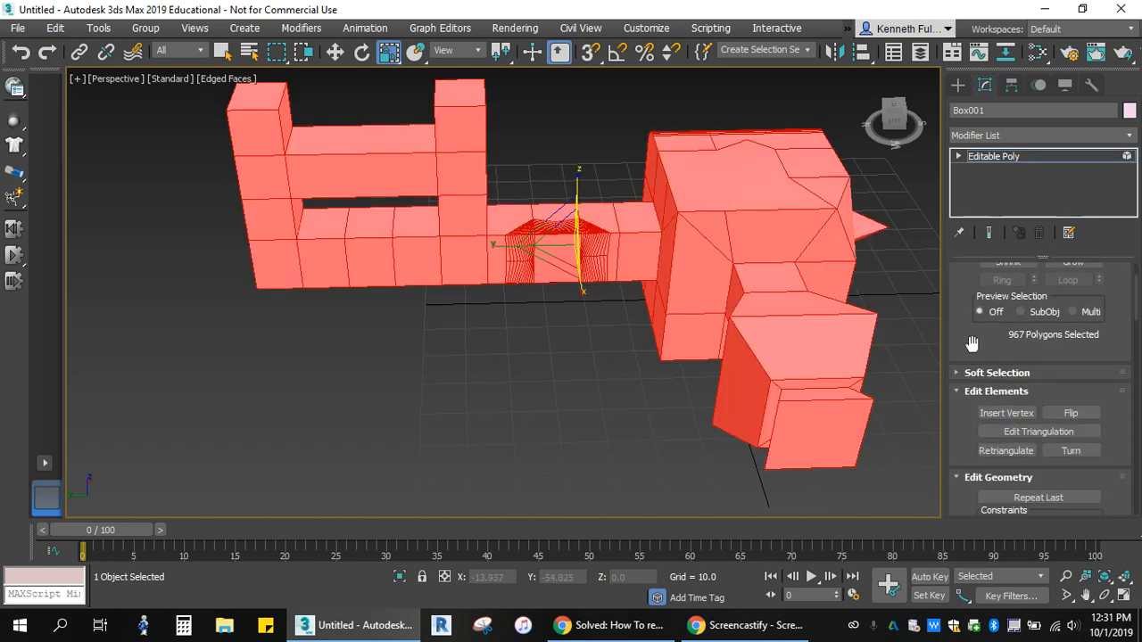
left_click(1004, 413)
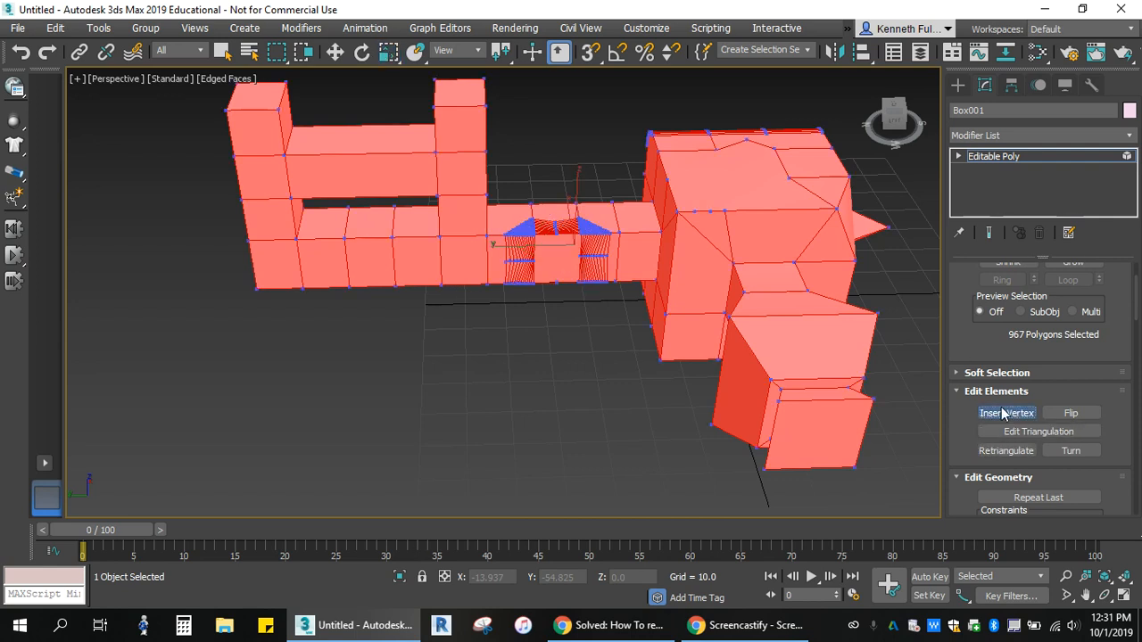
left_click(276, 262)
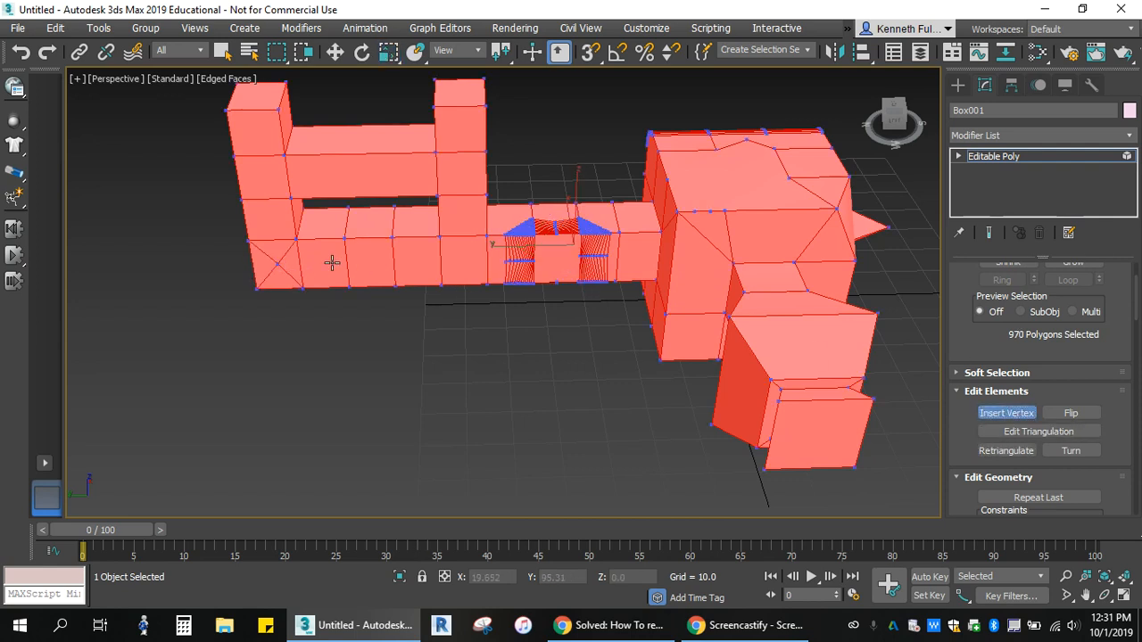
left_click(332, 263)
left_click(378, 264)
left_click(414, 265)
left_click(461, 264)
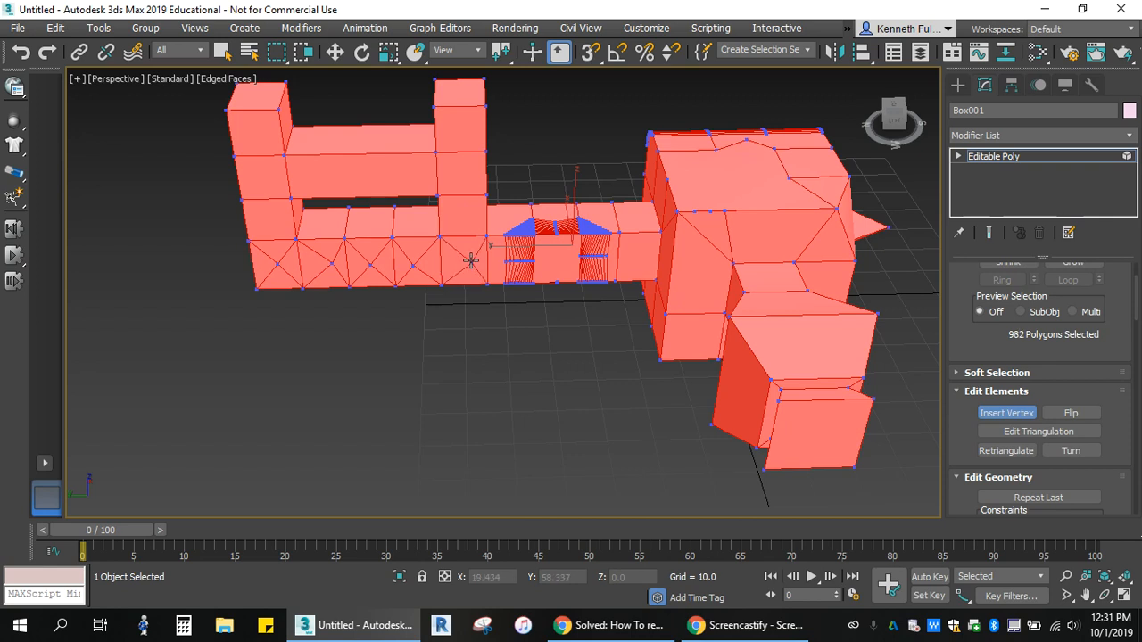
Insert vertices on the upper crossbar's front face and on two front faces of each post, and finish Insert Vertex.
left_click(456, 223)
left_click(463, 183)
left_click(357, 183)
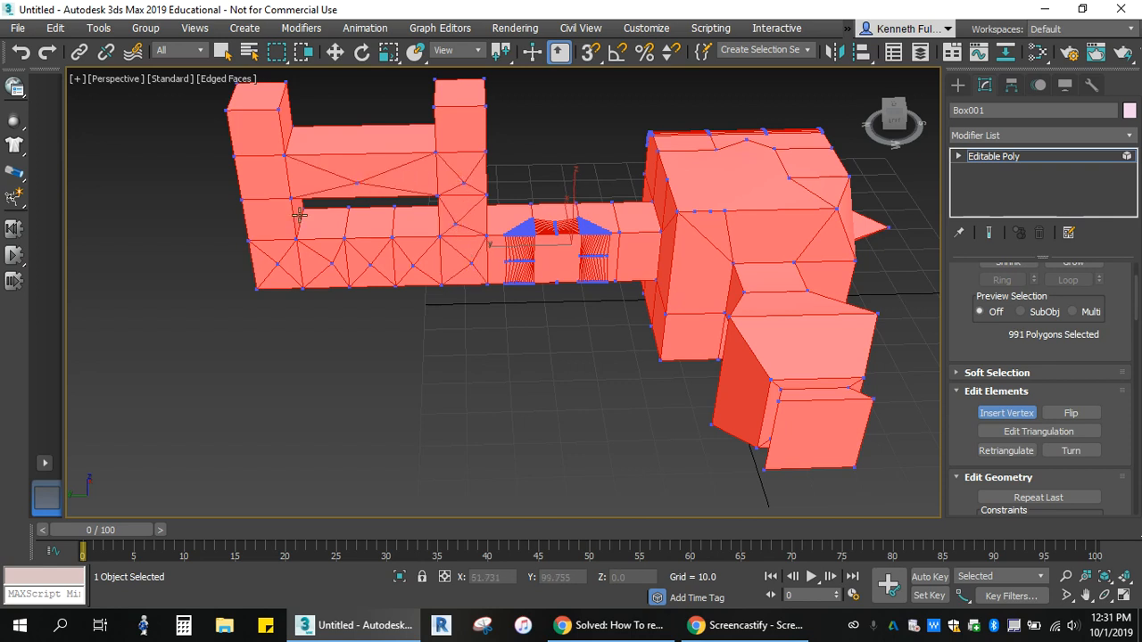
left_click(261, 183)
left_click(270, 220)
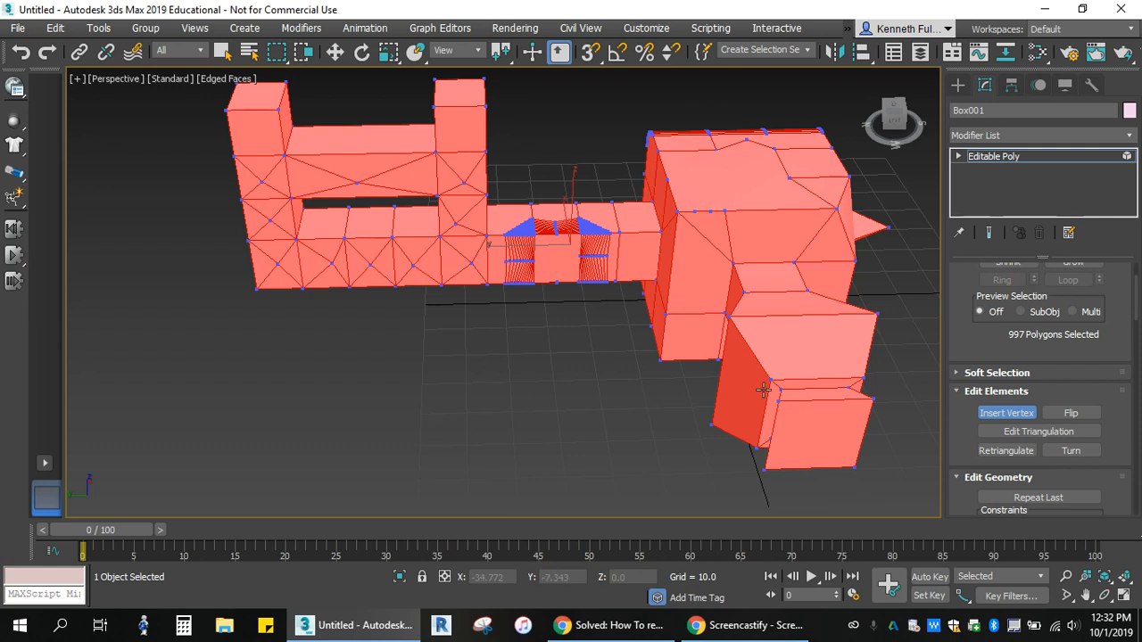
left_click(1006, 413)
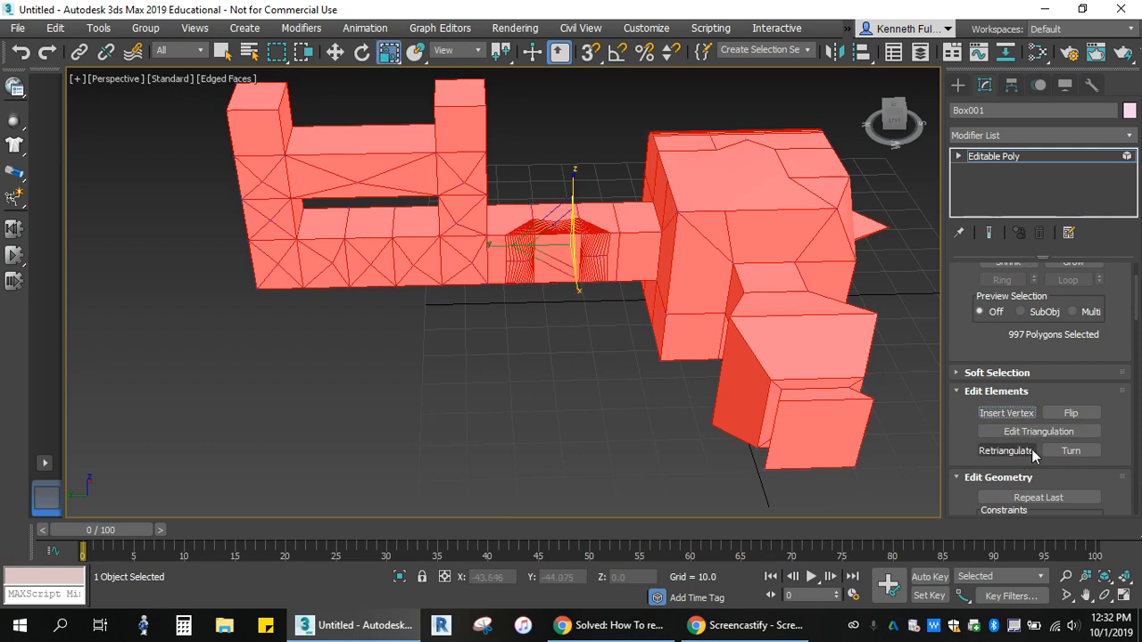
Flip the normals of the whole element, clear the selection to inspect the shading, and reselect all polygons.
left_click(1077, 412)
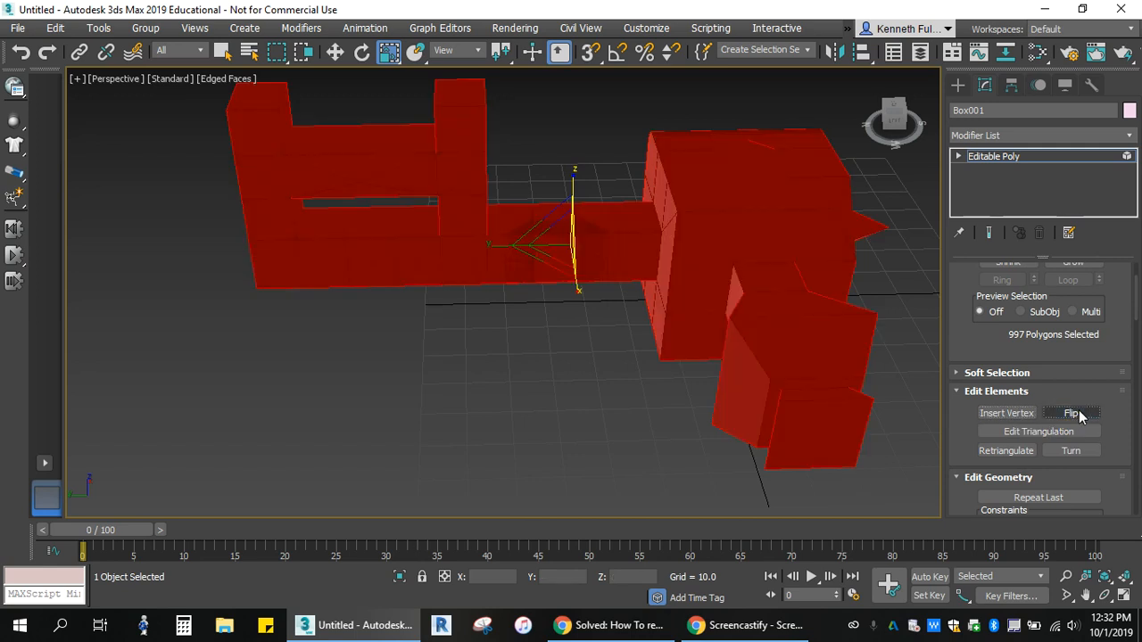
left_click(547, 455)
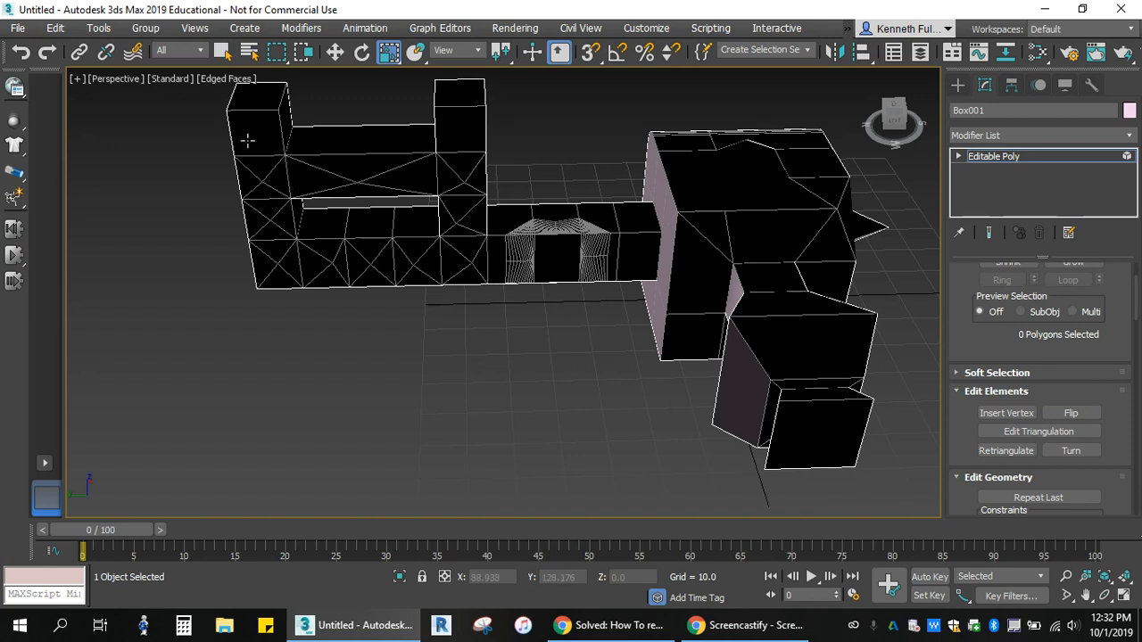
key("ctrl+a")
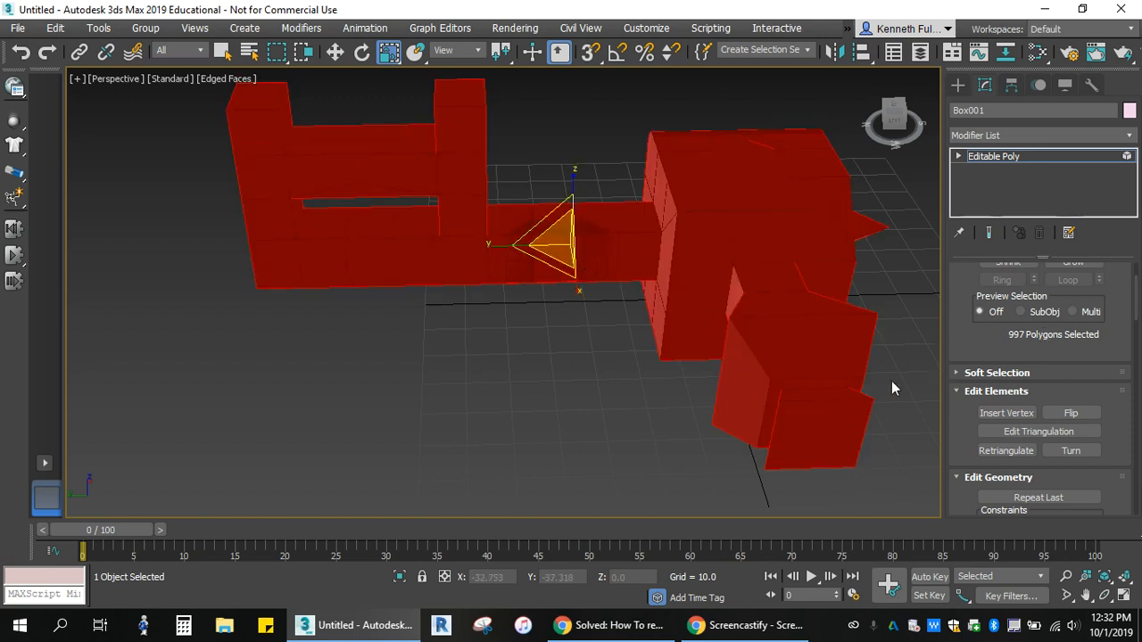
scroll(967, 356, "up", 2)
scroll(967, 356, "up", 1)
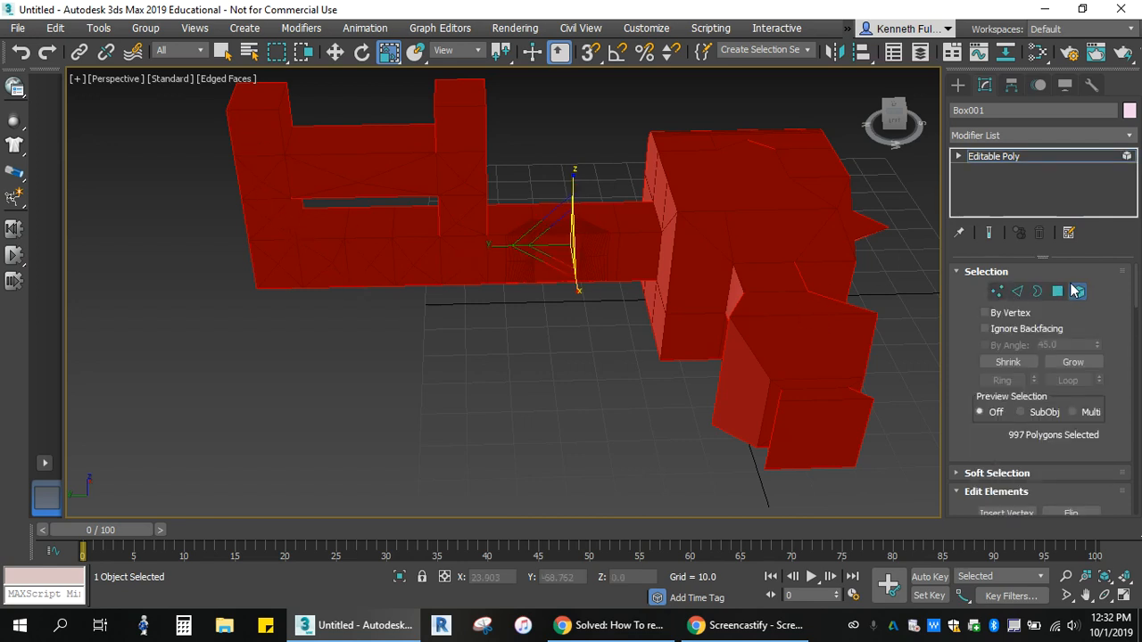
At polygon level, select only the topmost front face of the outer post and activate the plain Select tool.
left_click(1059, 290)
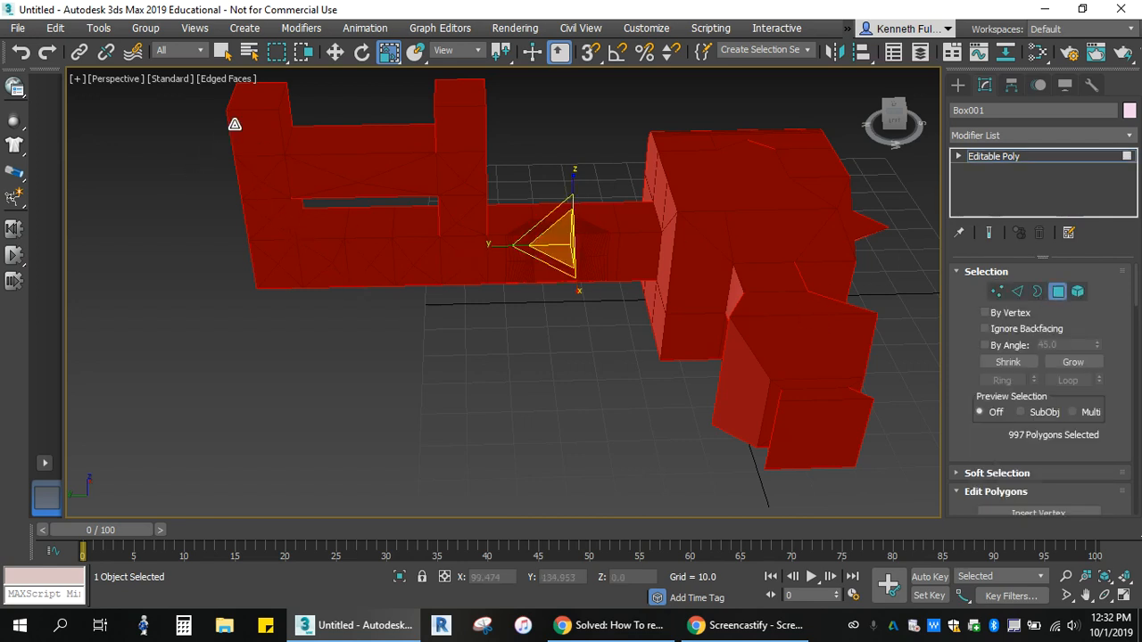
left_click(260, 128)
scroll(191, 192, "up", 6)
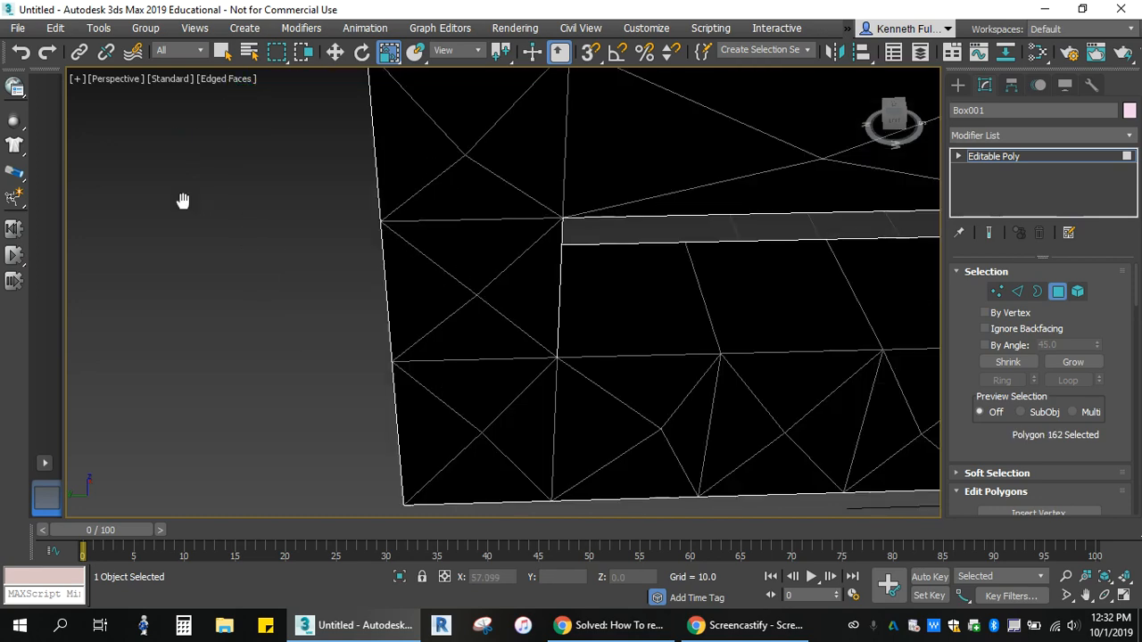
middle_click_drag(184, 201, 128, 317)
scroll(157, 256, "down", 5)
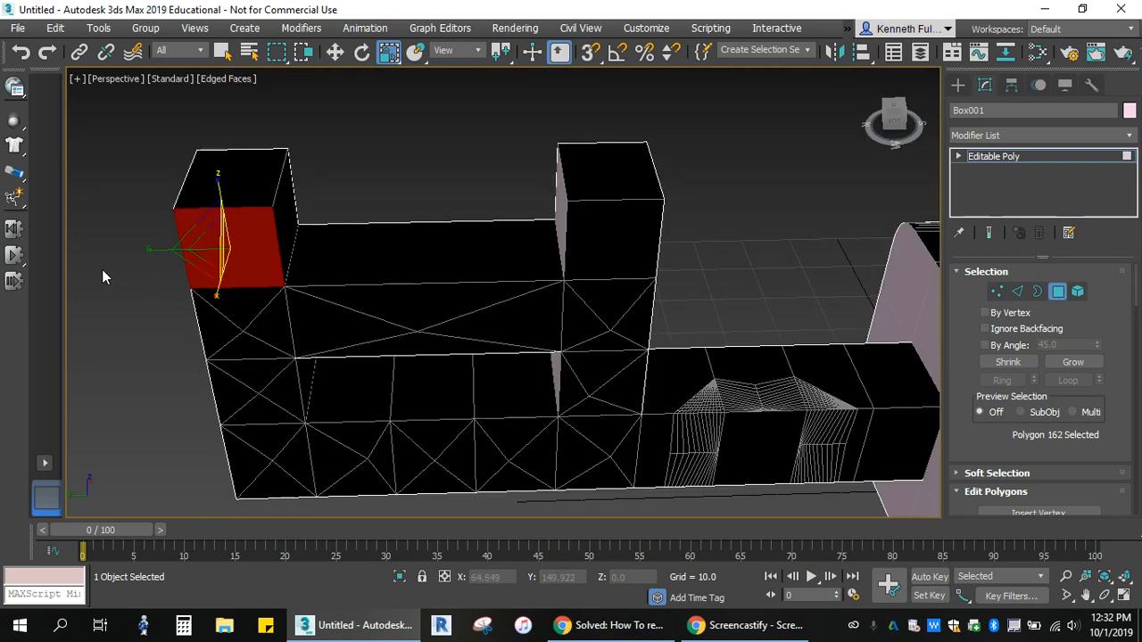
key("q")
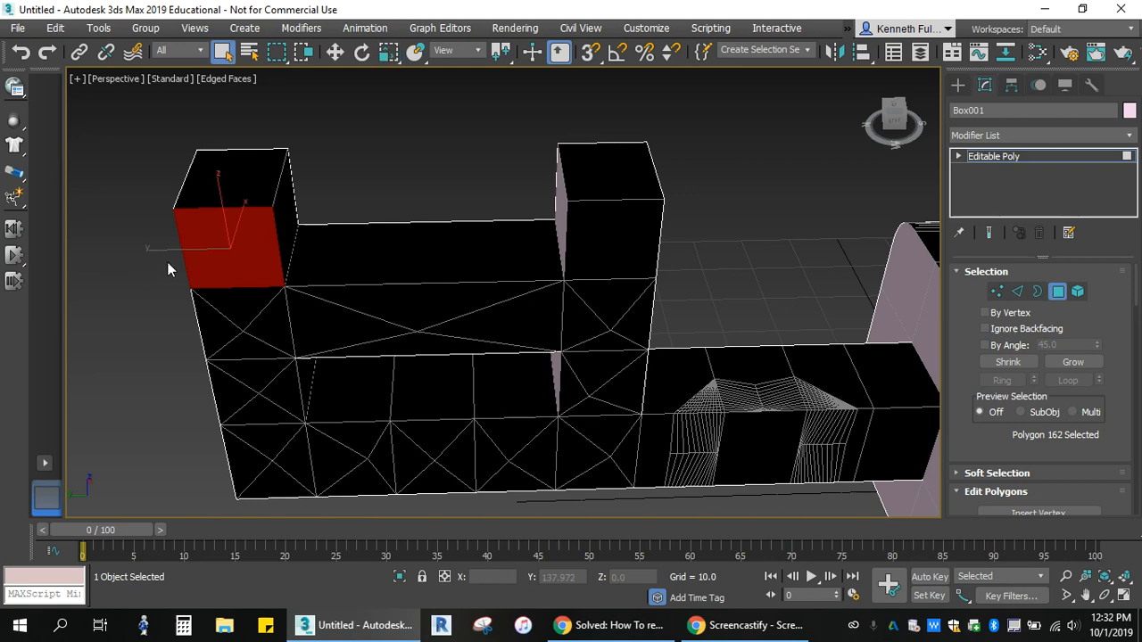
Delete the topmost front face of the outer post to leave an opening into its hollow interior.
key("ctrl+d")
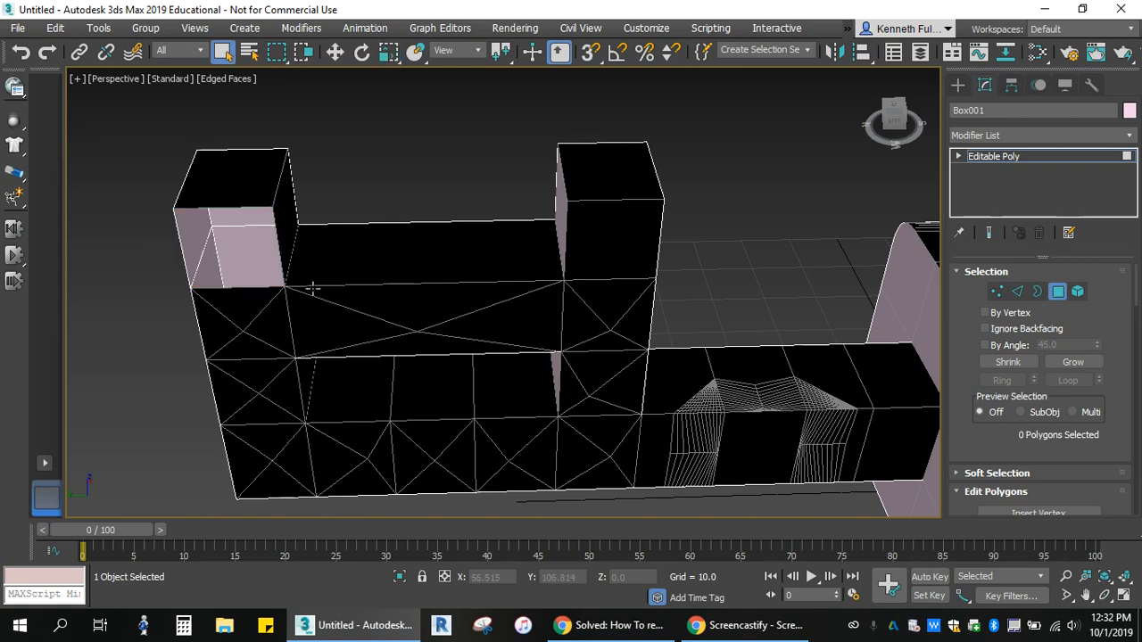
mouse_move(897, 117)
left_mouse_down()
mouse_move(933, 104)
mouse_move(75, 101)
mouse_move(920, 103)
mouse_move(908, 120)
mouse_move(896, 112)
mouse_move(910, 105)
left_mouse_up()
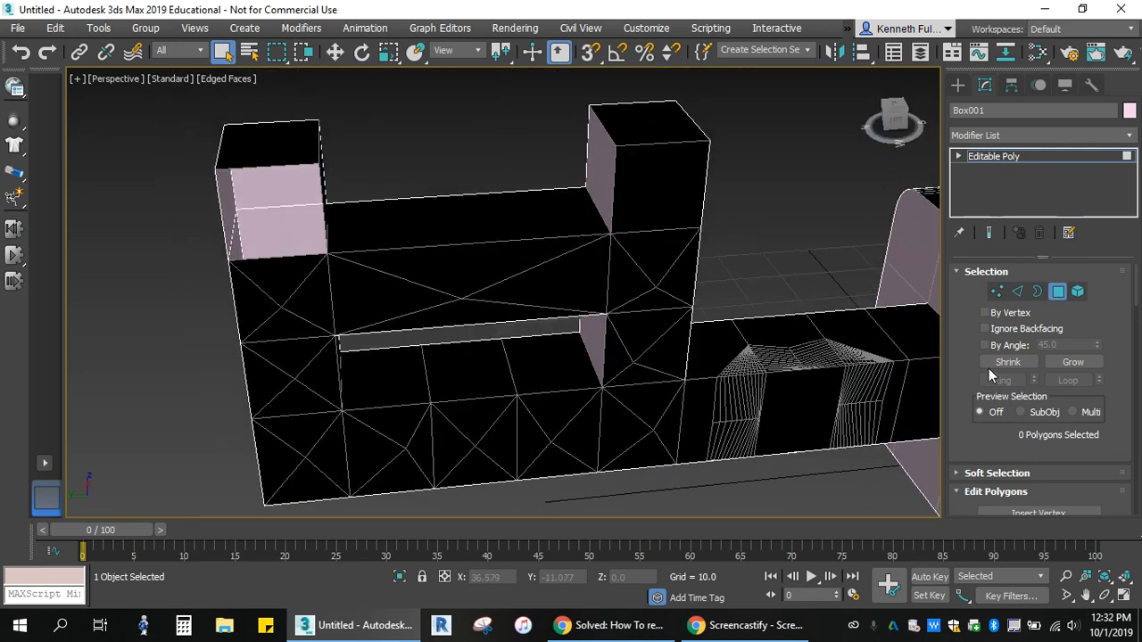
Select the whole element, flip its normals, and clear the selection to inspect the shading.
left_click(1078, 295)
left_click(464, 252)
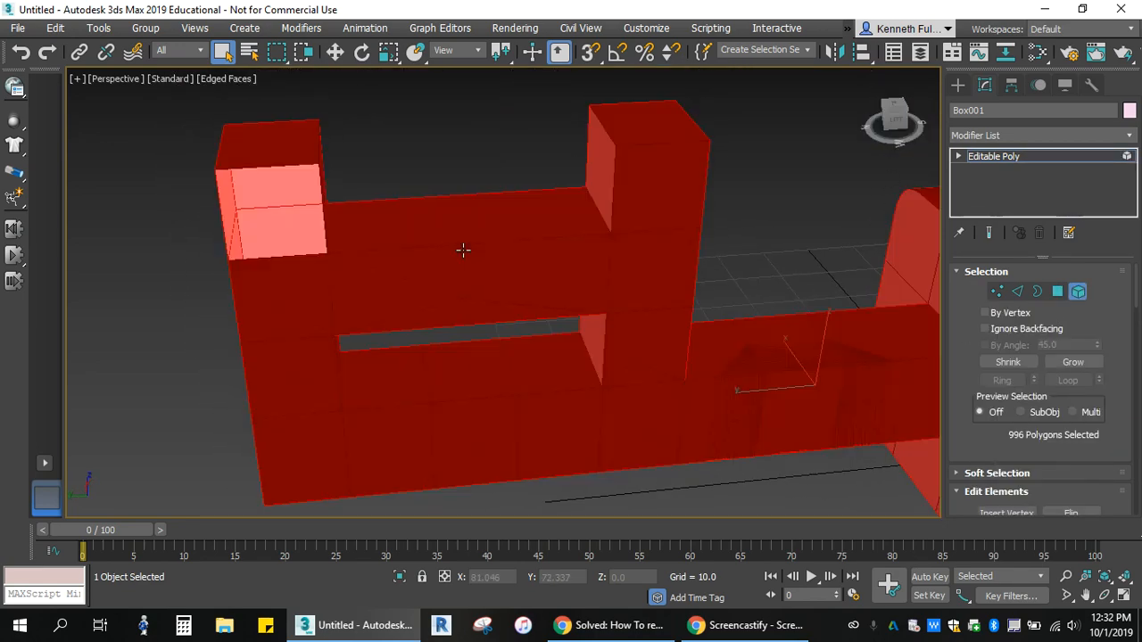
scroll(1096, 348, "down", 3)
scroll(1096, 348, "down", 1)
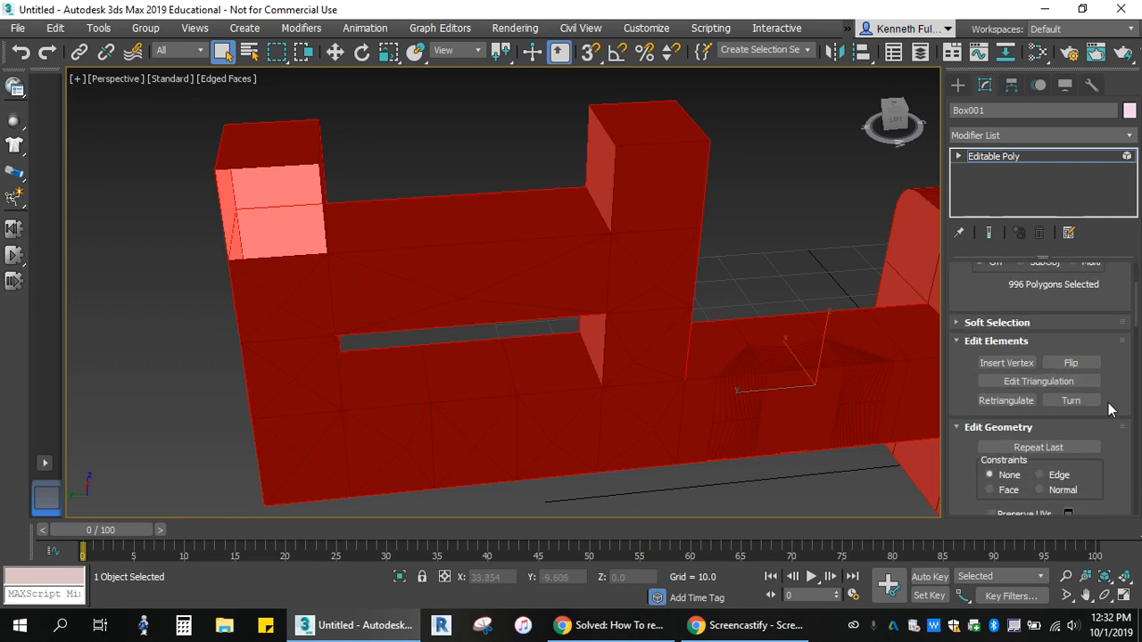
scroll(1104, 397, "down", 5)
scroll(1102, 385, "up", 3)
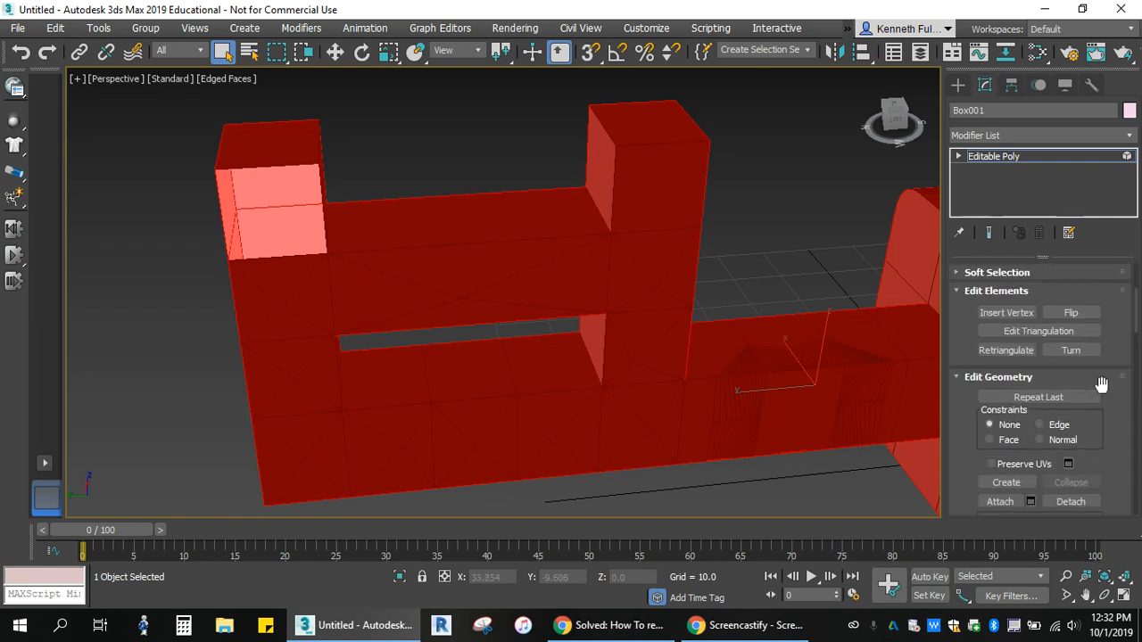
left_click(1075, 314)
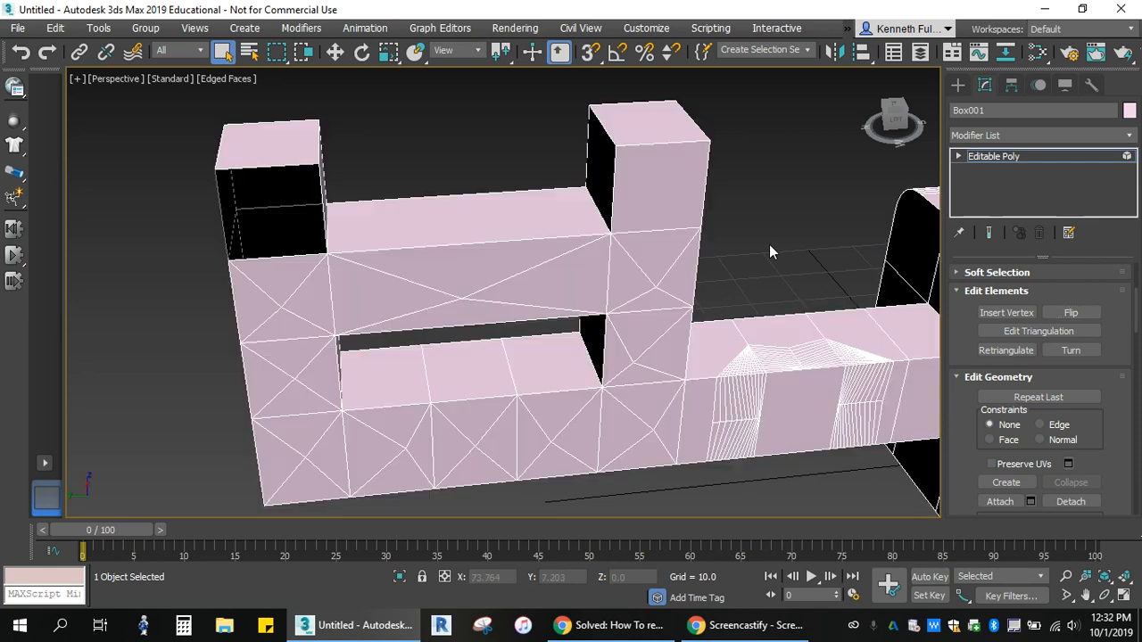
middle_click_drag(859, 183, 864, 260, "alt")
scroll(863, 261, "down", 2)
scroll(1107, 320, "up", 5)
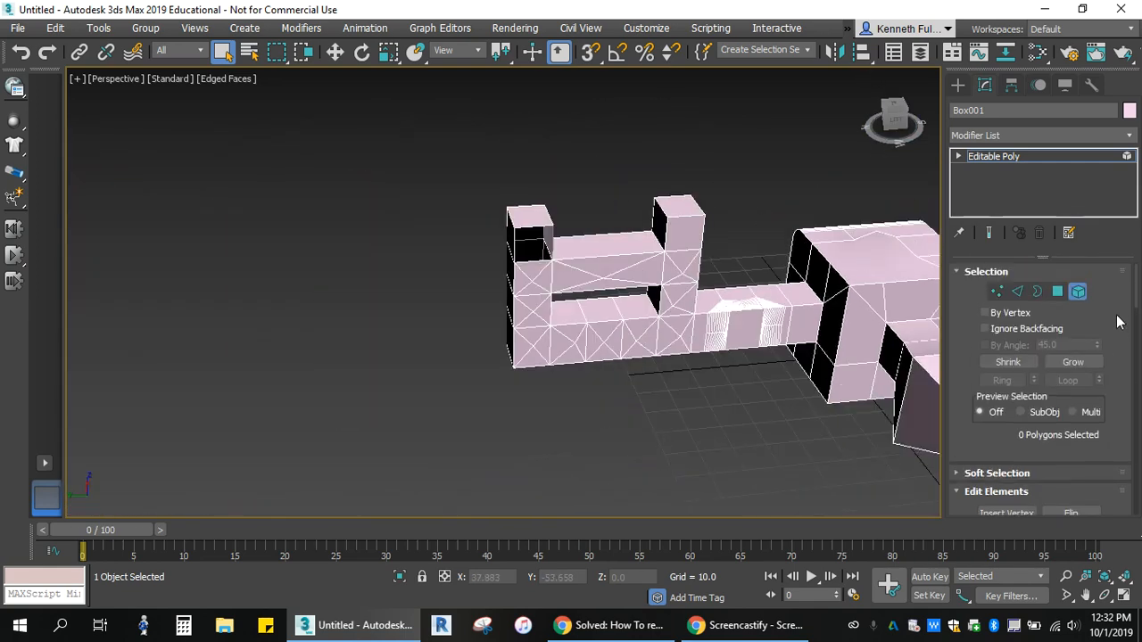
At vertex level, chamfer the inner post's top front corner vertex on the side facing the outer post by 5.602.
left_click(996, 290)
scroll(1121, 333, "down", 4)
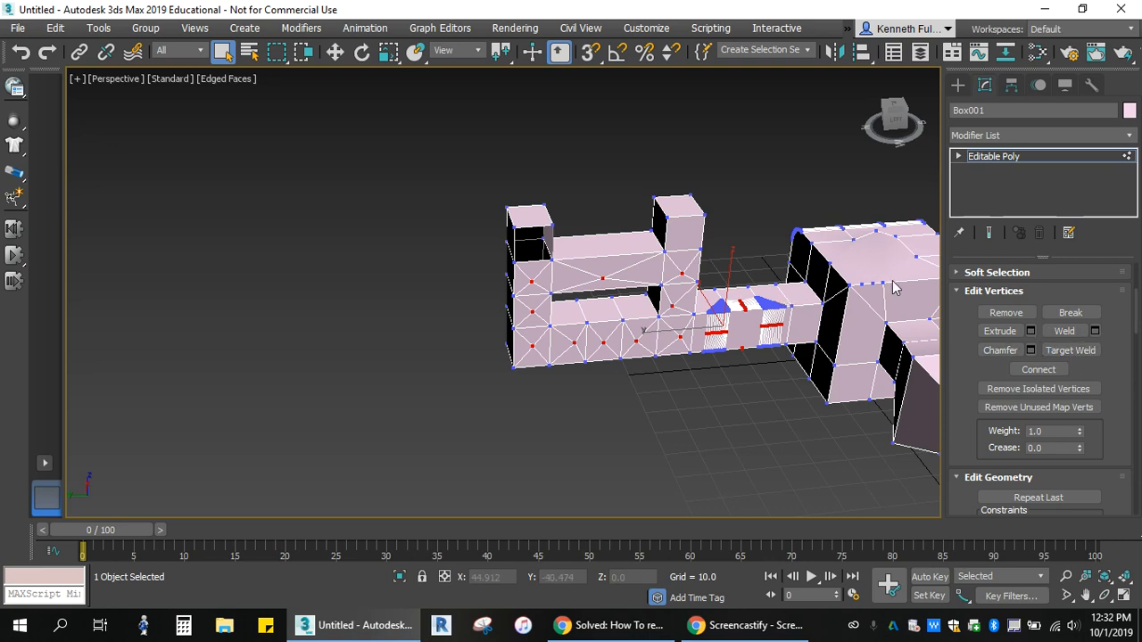
scroll(724, 284, "up", 5)
middle_click_drag(736, 234, 737, 291)
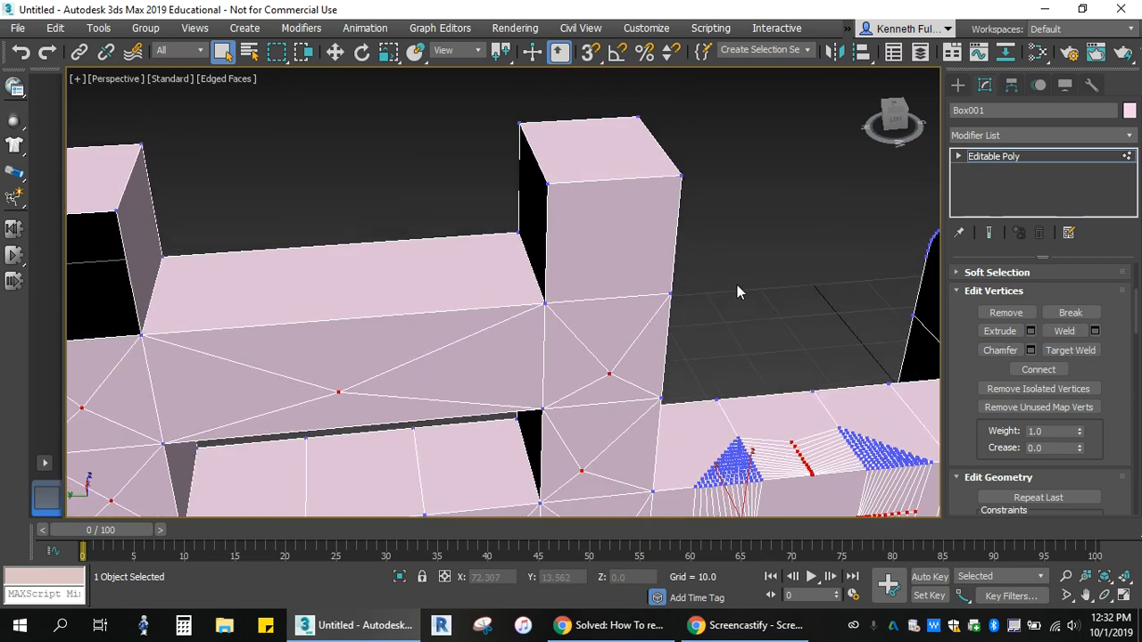
left_click(547, 182)
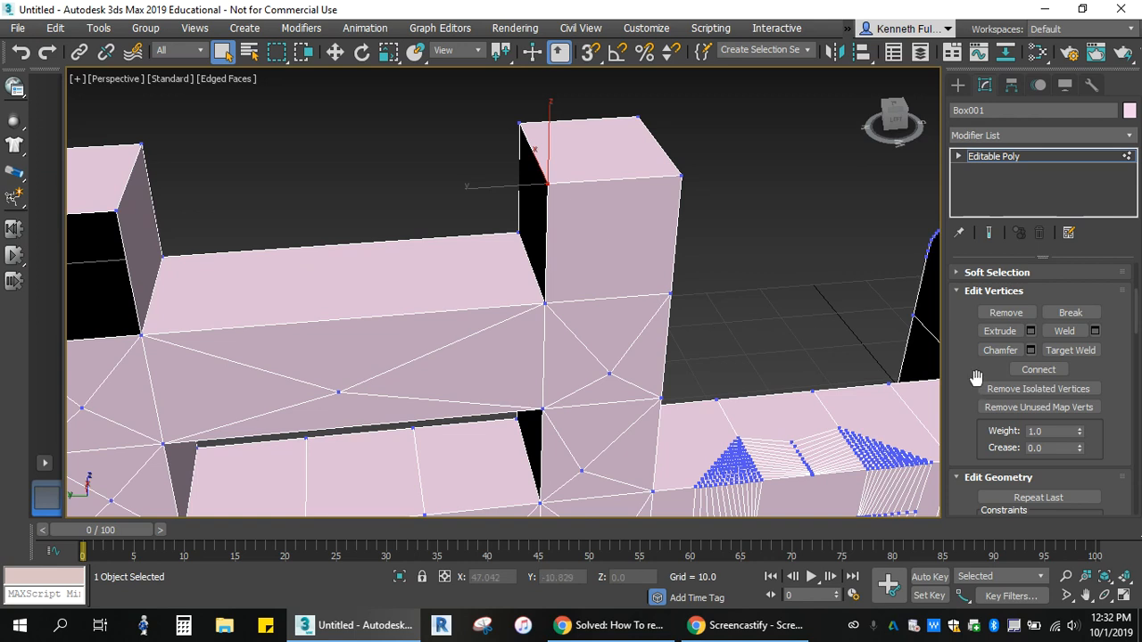
left_click(1030, 351)
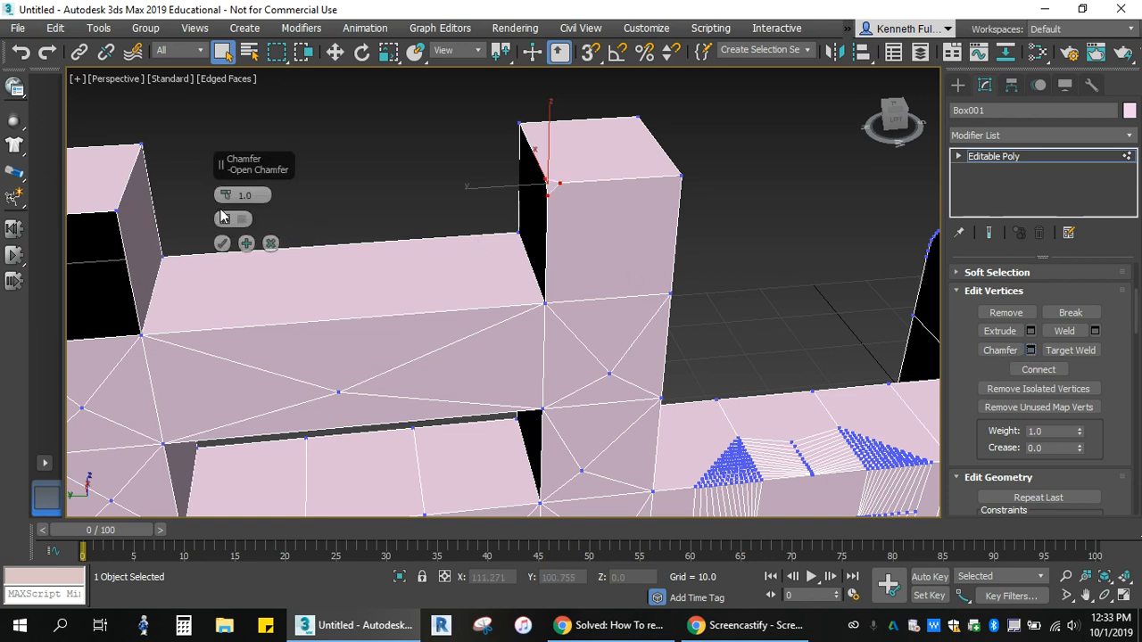
scroll(348, 179, "up", 1)
scroll(351, 181, "down", 1)
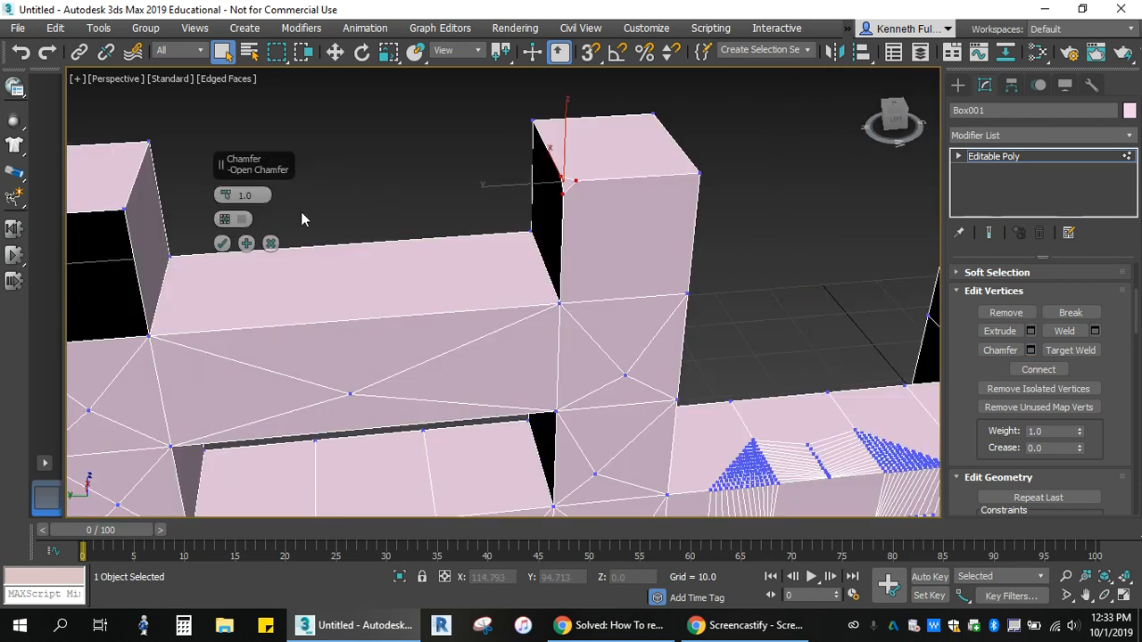
left_click_drag(226, 198, 226, 187)
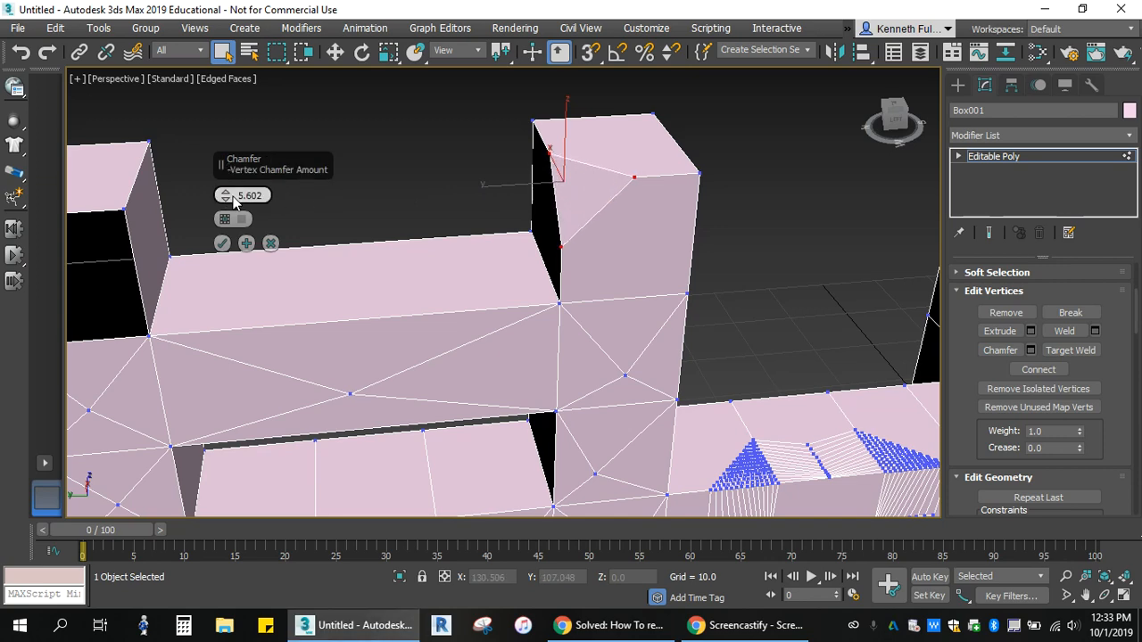
left_click(222, 244)
mouse_move(872, 104)
left_mouse_down()
mouse_move(870, 125)
mouse_move(838, 126)
mouse_move(884, 121)
left_mouse_up()
scroll(764, 229, "down", 5)
scroll(759, 229, "up", 1)
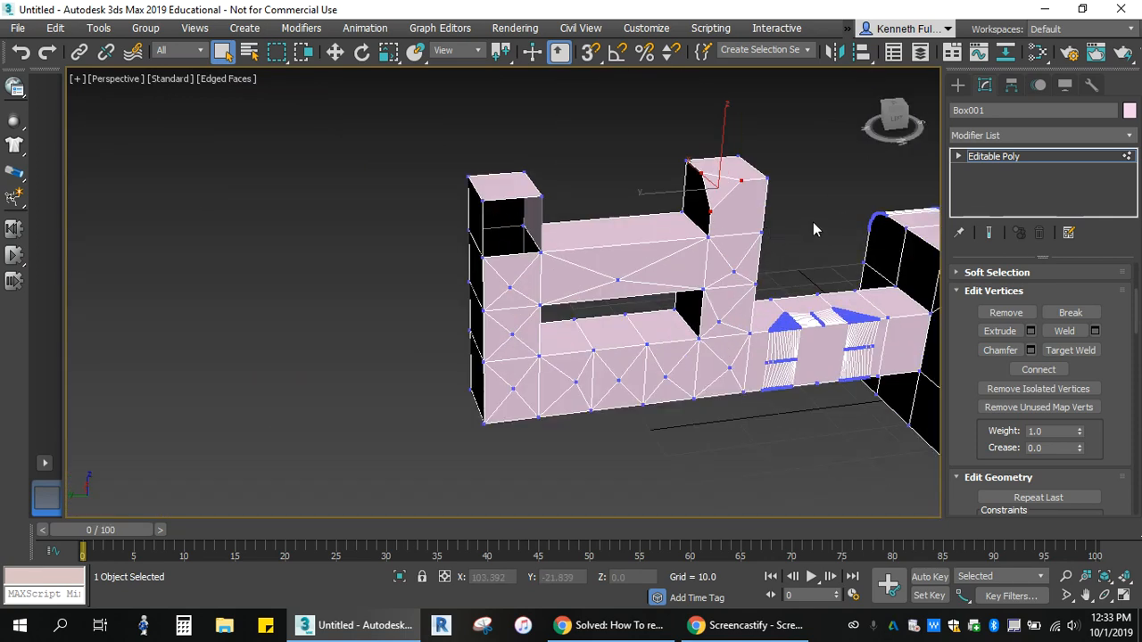
scroll(812, 224, "up", 4)
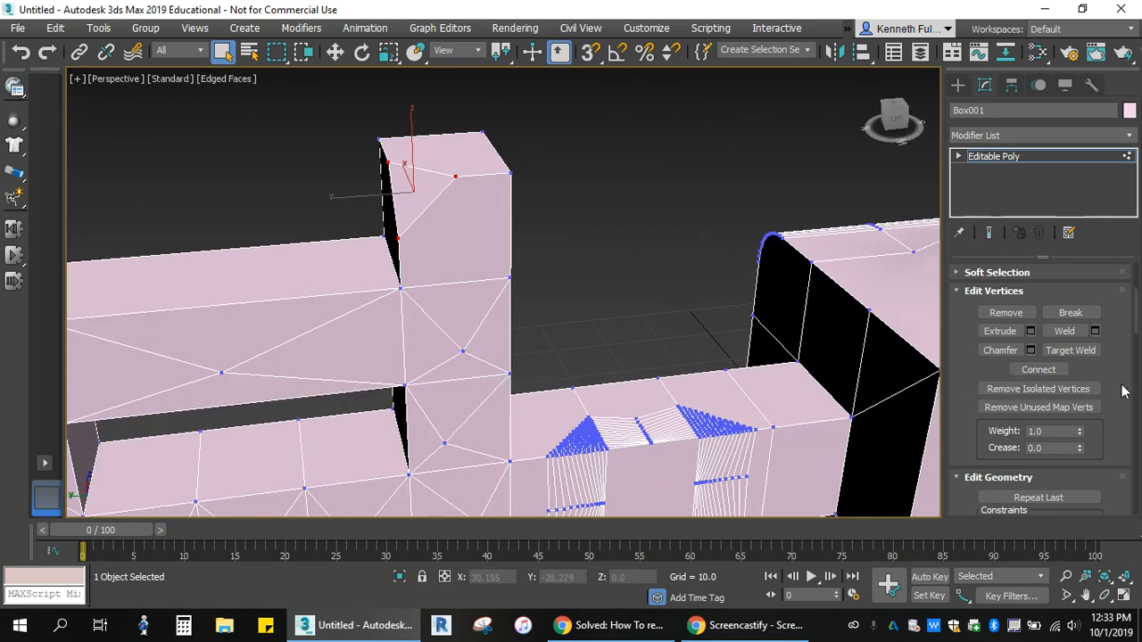
Switch through the edge, border and polygon levels, examining the Edit Edges and Edit Polygons tools.
scroll(1128, 391, "up", 3)
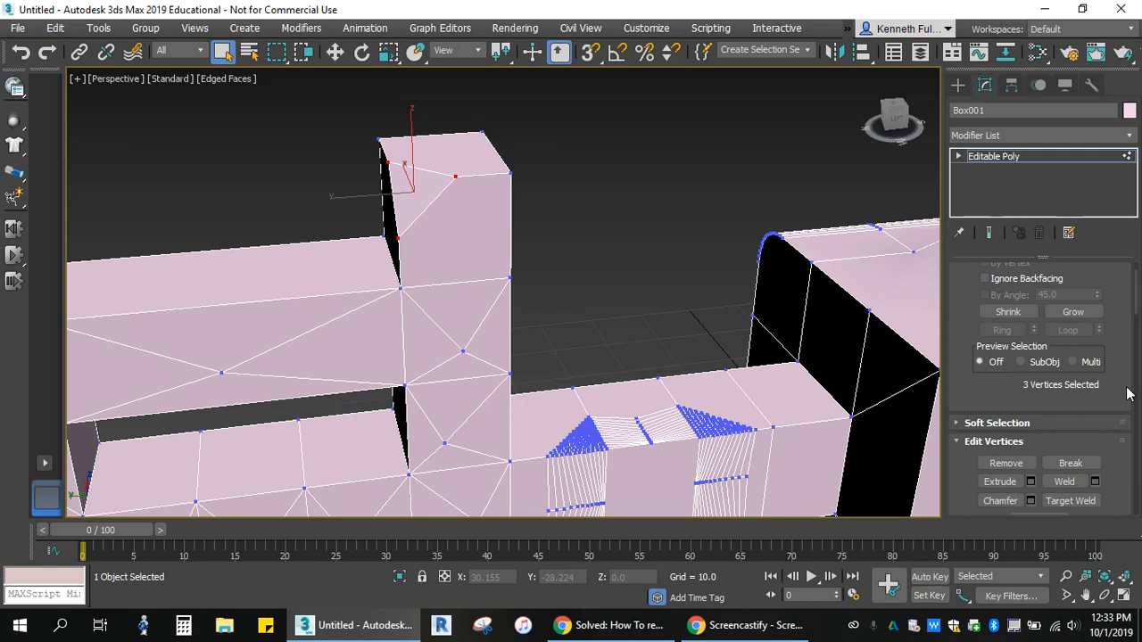
scroll(1127, 392, "up", 1)
key("2")
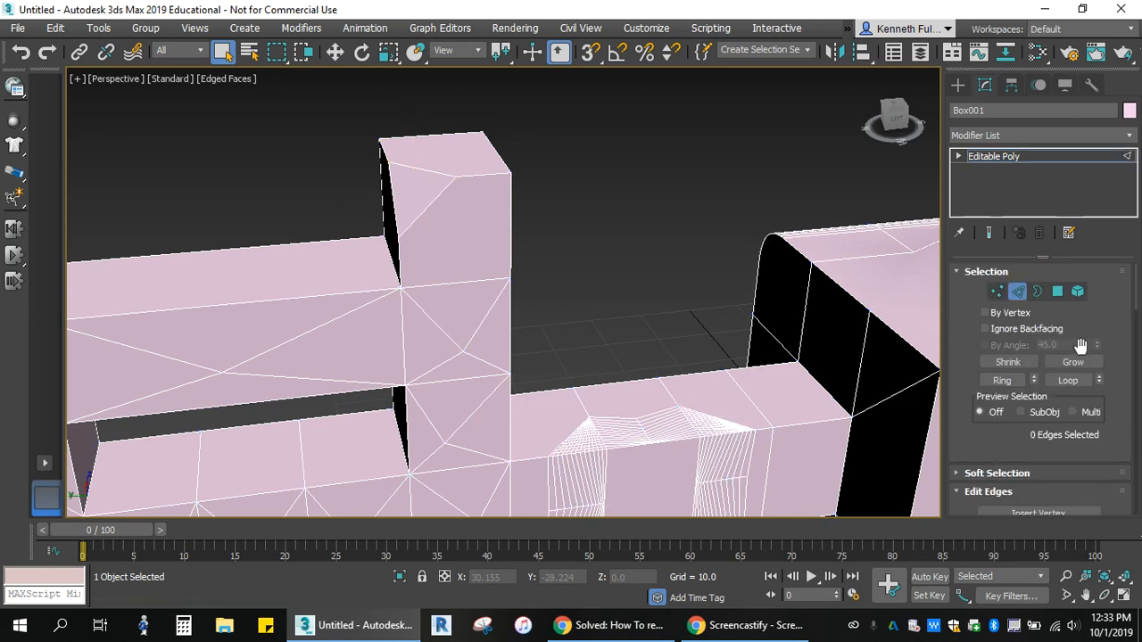
scroll(1115, 360, "down", 2)
scroll(1115, 360, "down", 1)
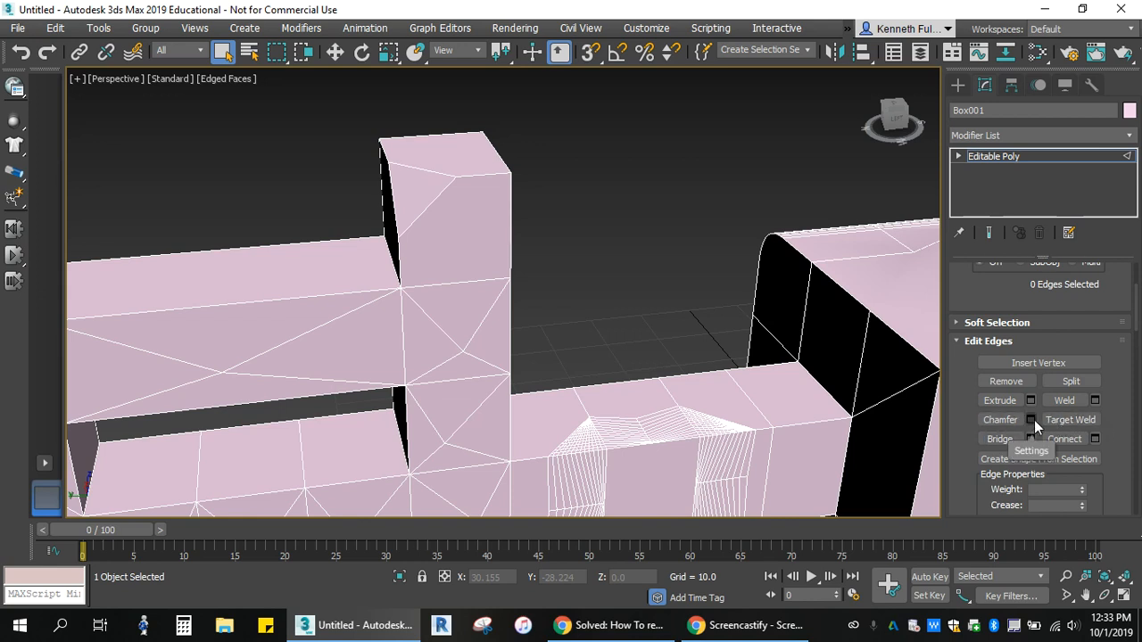
scroll(1127, 395, "up", 3)
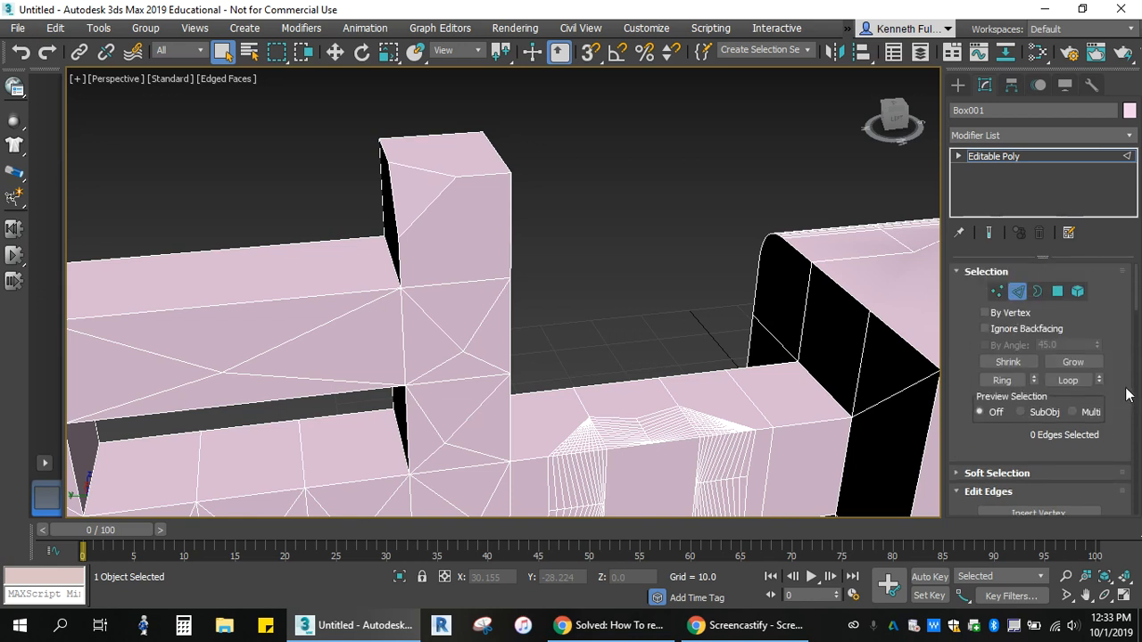
left_click(1036, 291)
left_click(1058, 290)
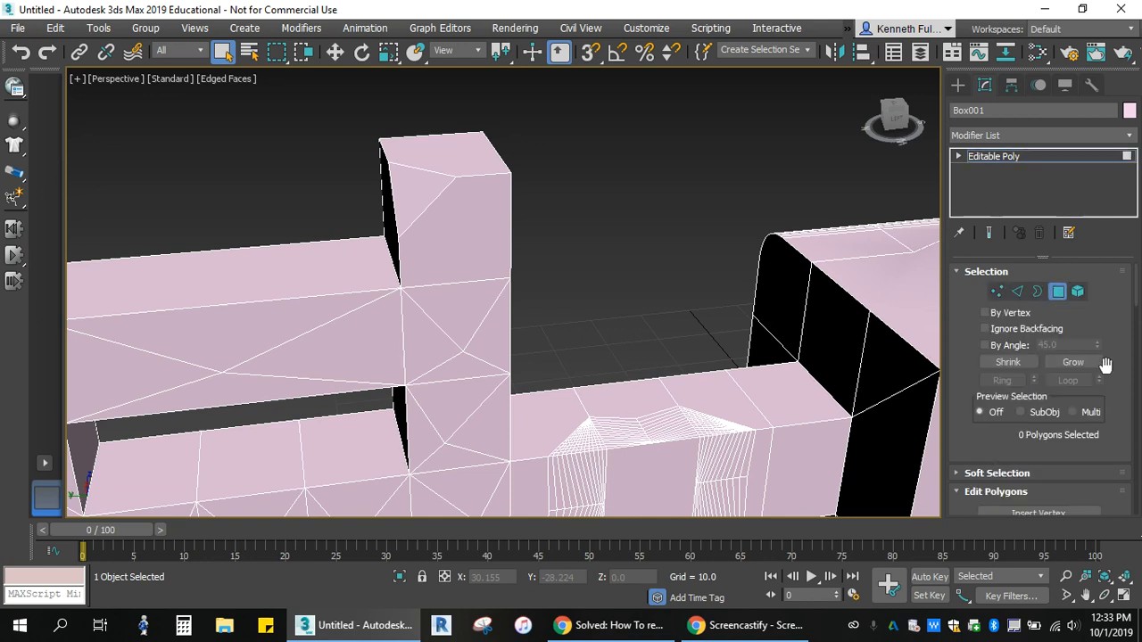
scroll(1122, 381, "down", 3)
scroll(1122, 382, "down", 1)
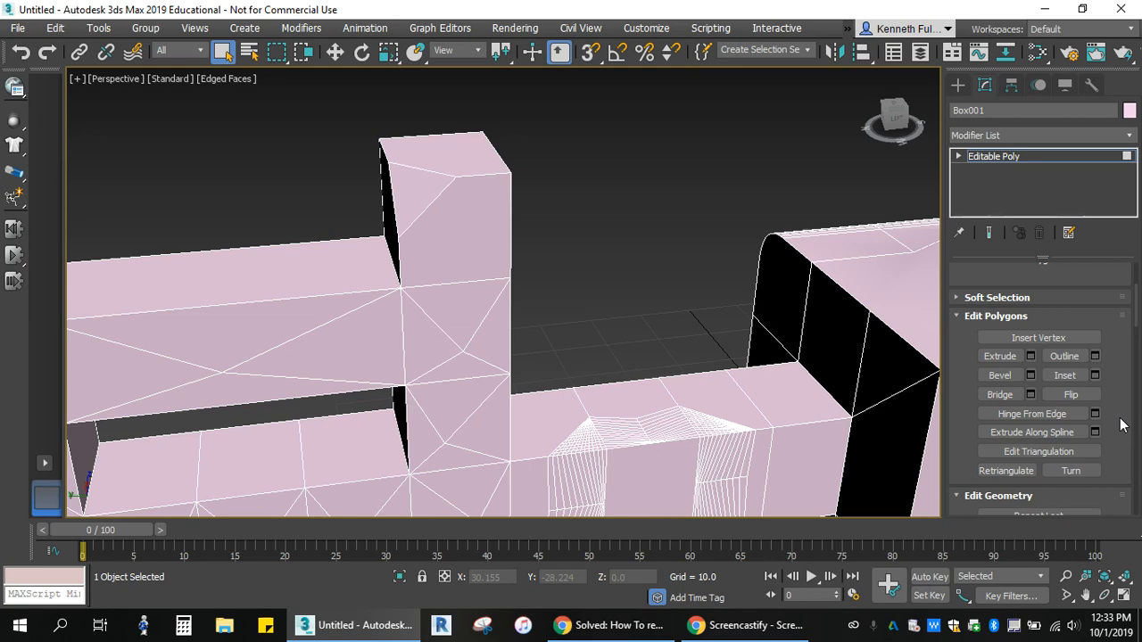
scroll(1121, 426, "down", 3)
scroll(1121, 425, "up", 7)
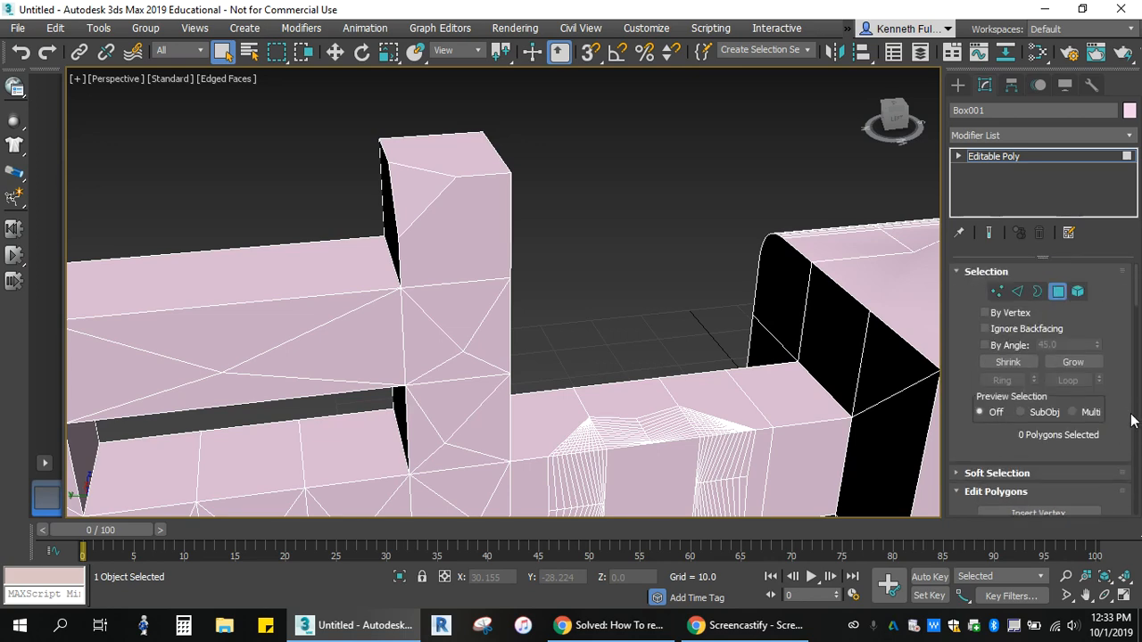
Examine the complete model from the front, checking the posts, lower arm and main body.
scroll(593, 323, "down", 10)
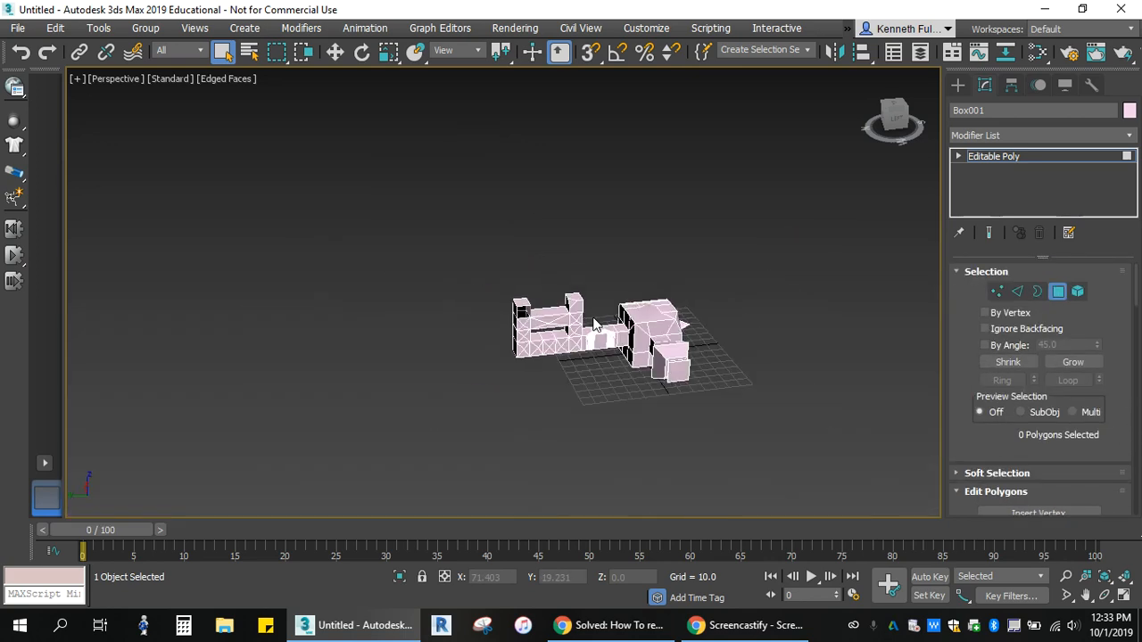
scroll(593, 323, "up", 5)
left_click_drag(892, 114, 860, 100)
scroll(567, 290, "up", 3)
scroll(566, 290, "down", 1)
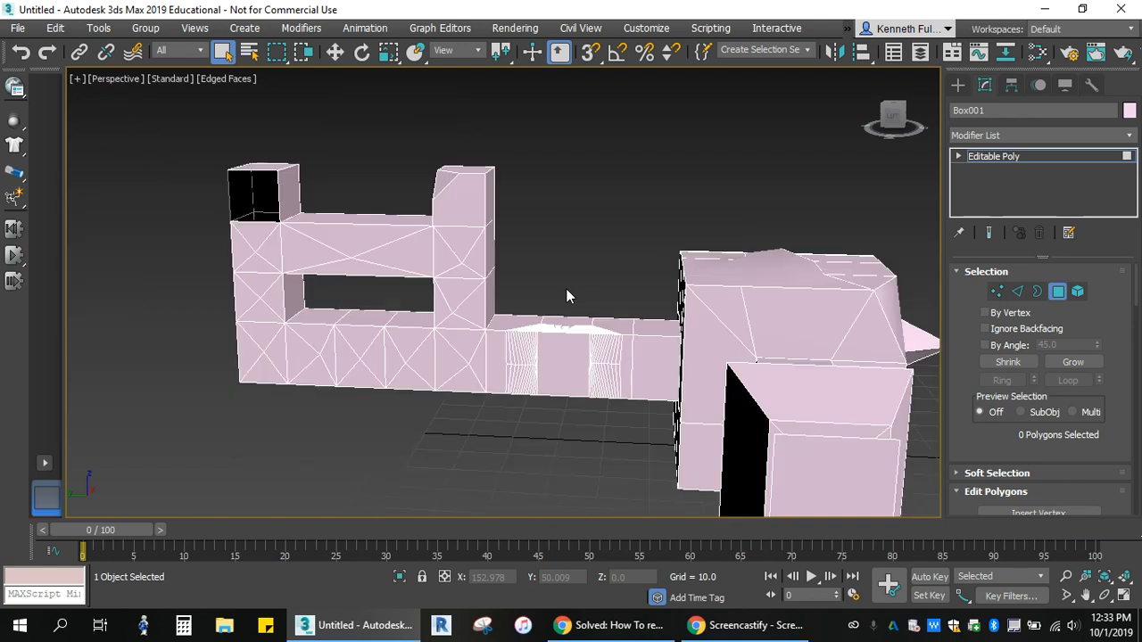
scroll(600, 282, "down", 2)
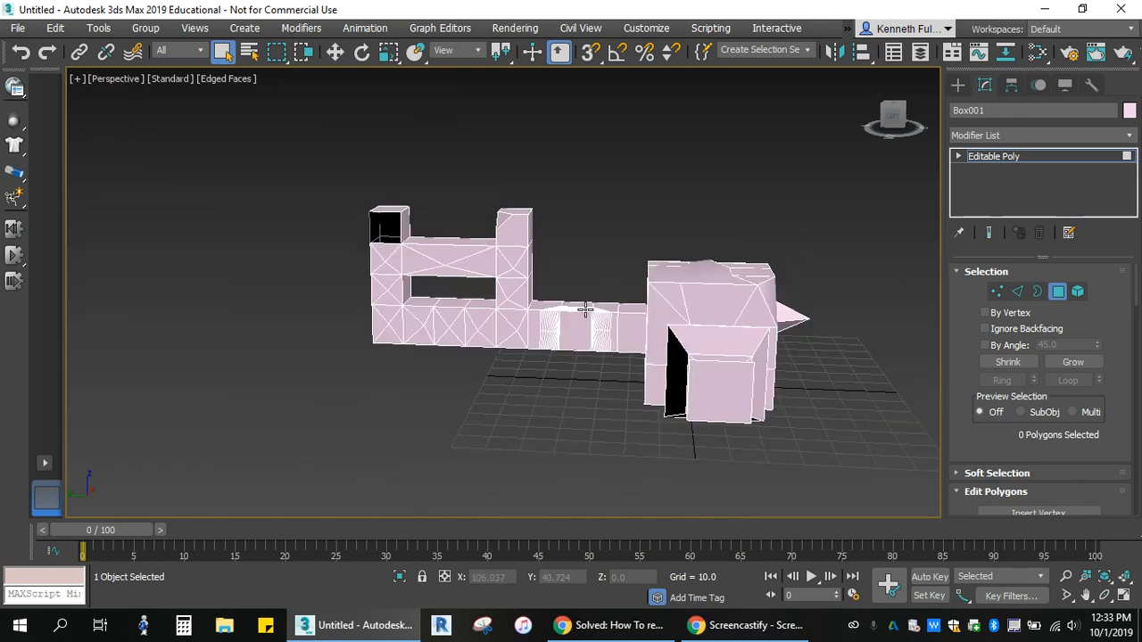
scroll(592, 299, "down", 2)
scroll(596, 310, "up", 2)
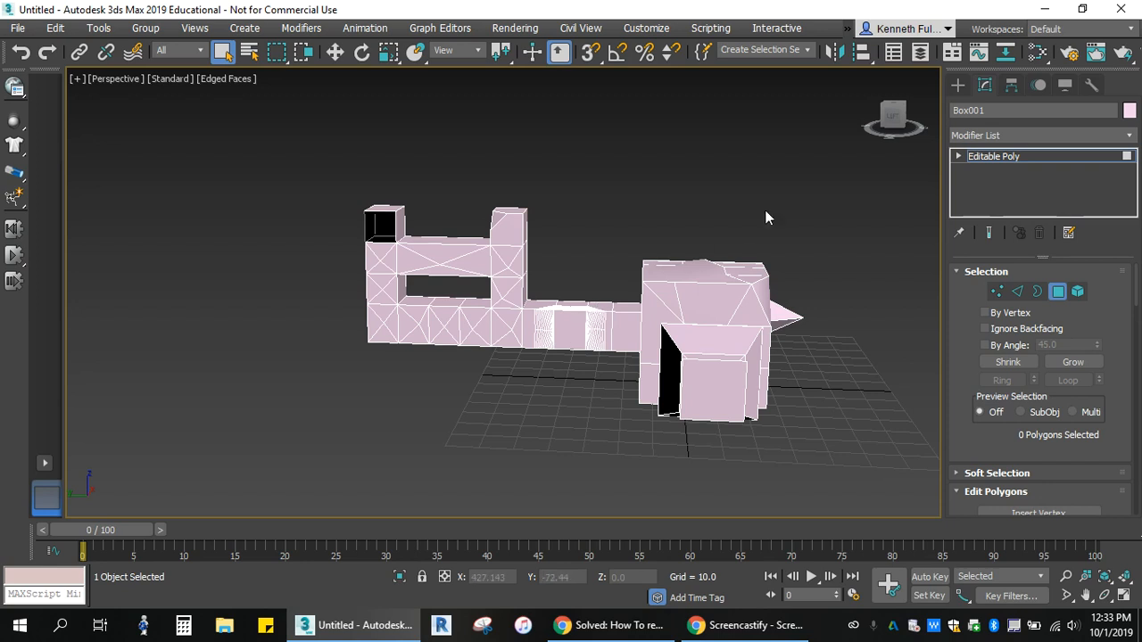